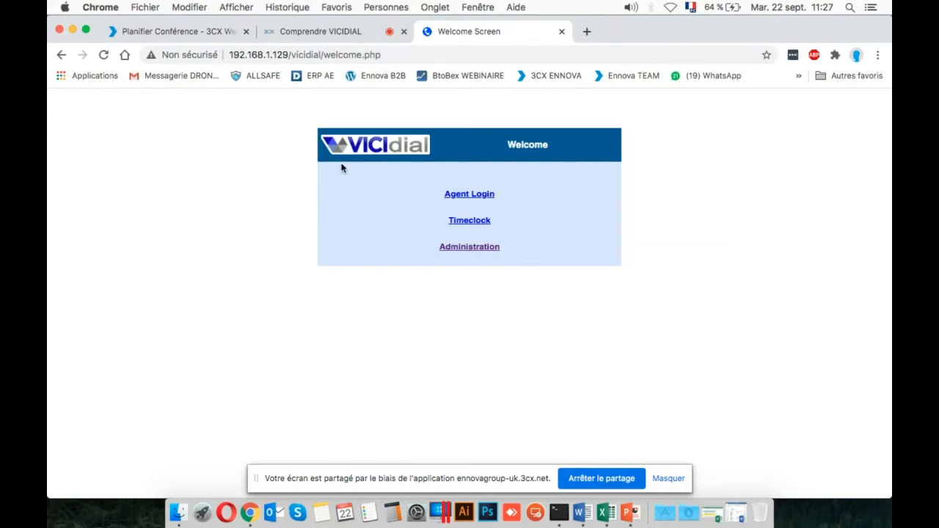
left_click(187, 31)
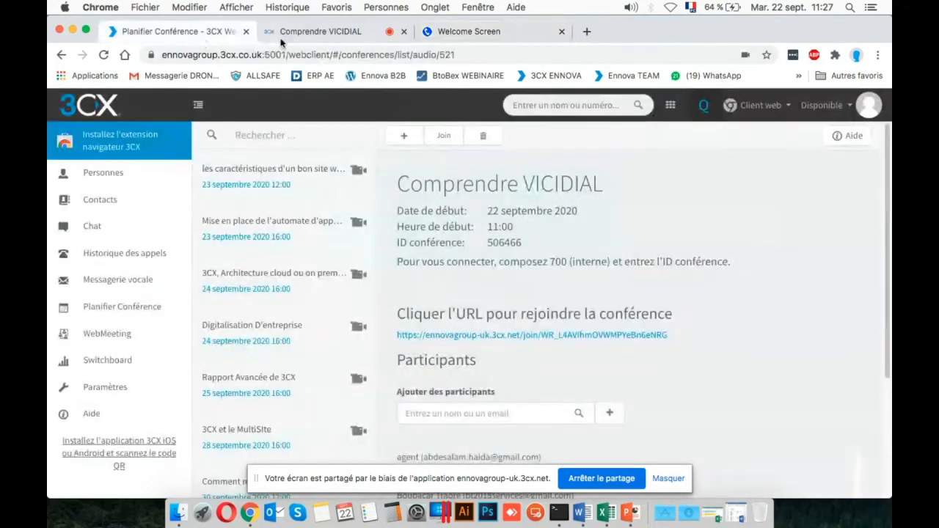
left_click(308, 31)
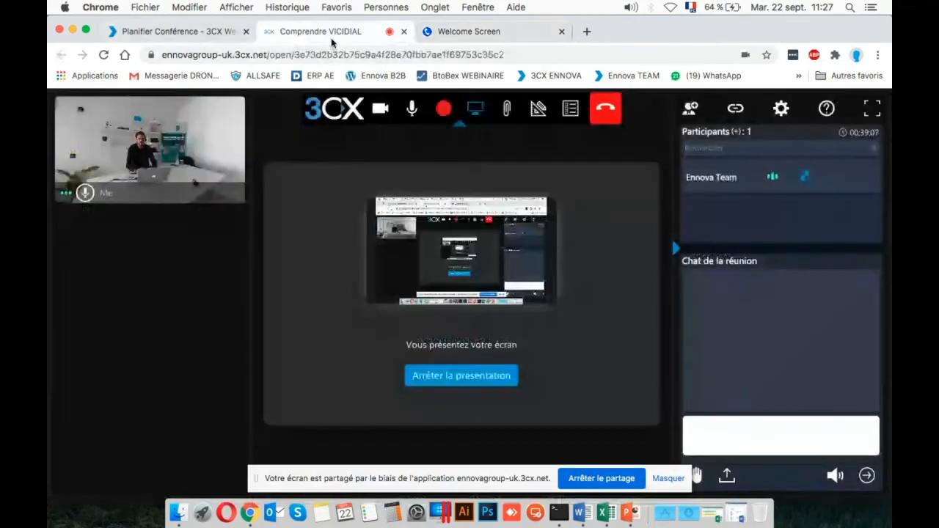
left_click(489, 32)
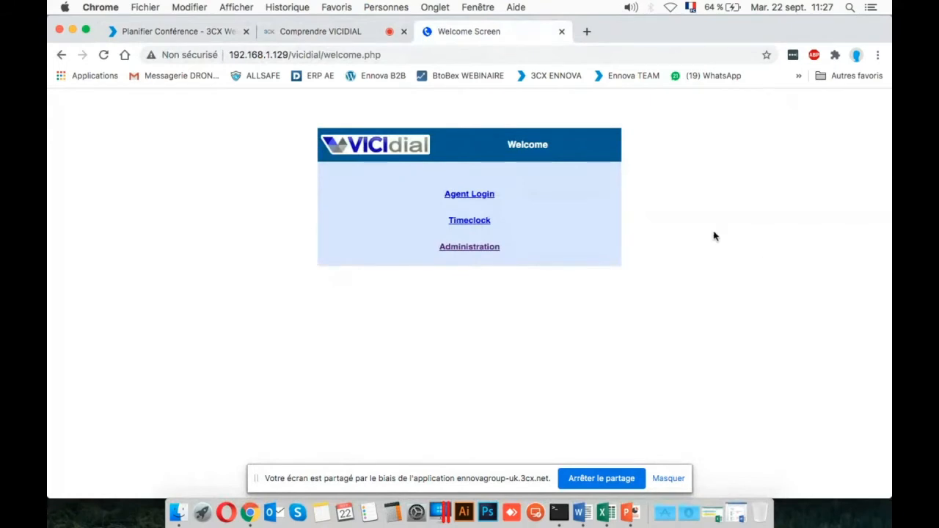
left_click_drag(702, 228, 576, 199)
left_click(577, 199)
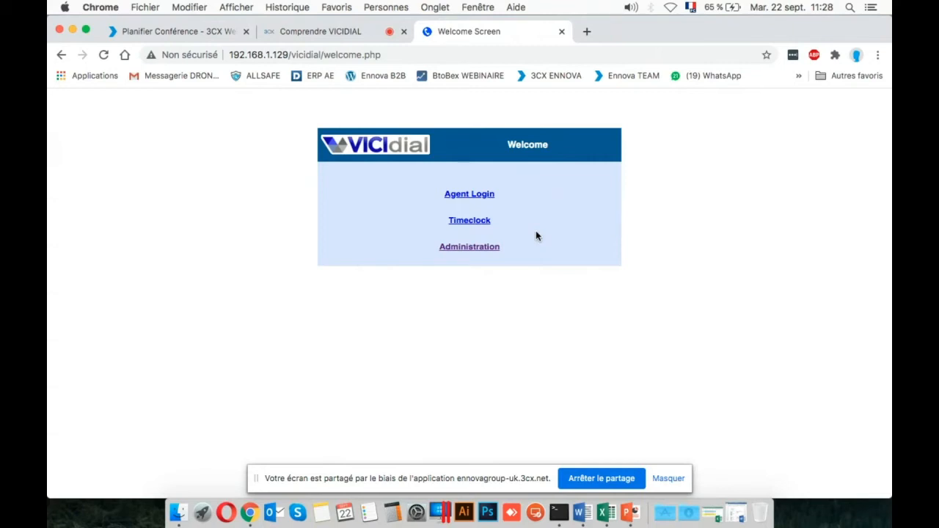
Open the Administration area from the VICIdial welcome page.
left_click(495, 251)
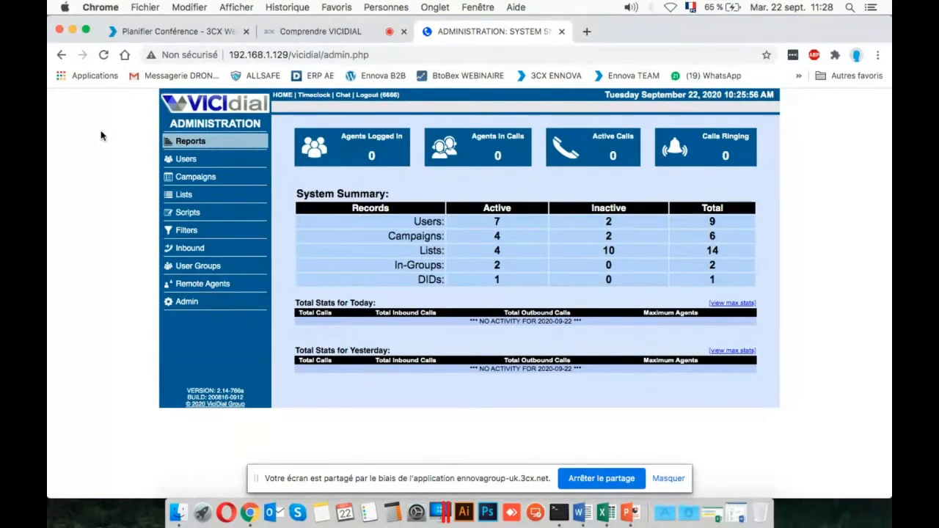
key("super+equal")
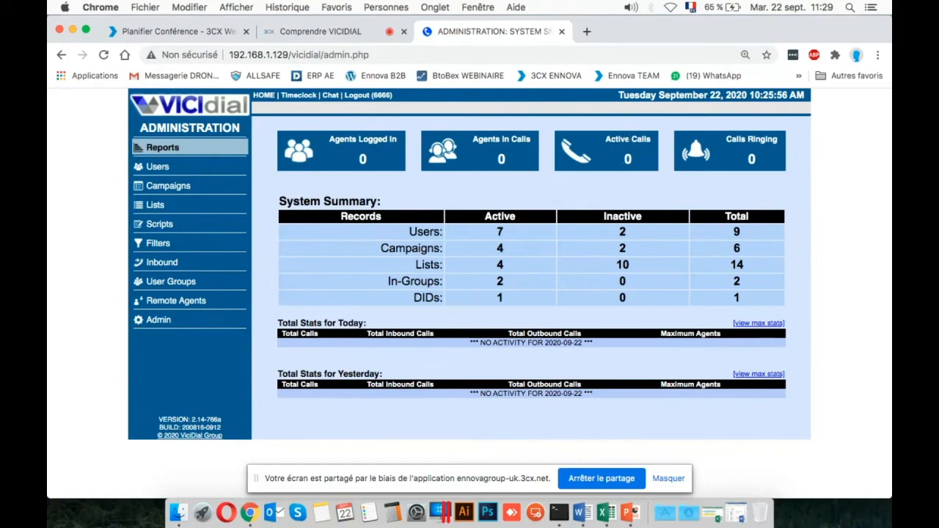
View the real-time main report through the Calls Ringing and Agents Logged In tiles, returning to the system summary each time.
left_click(751, 158)
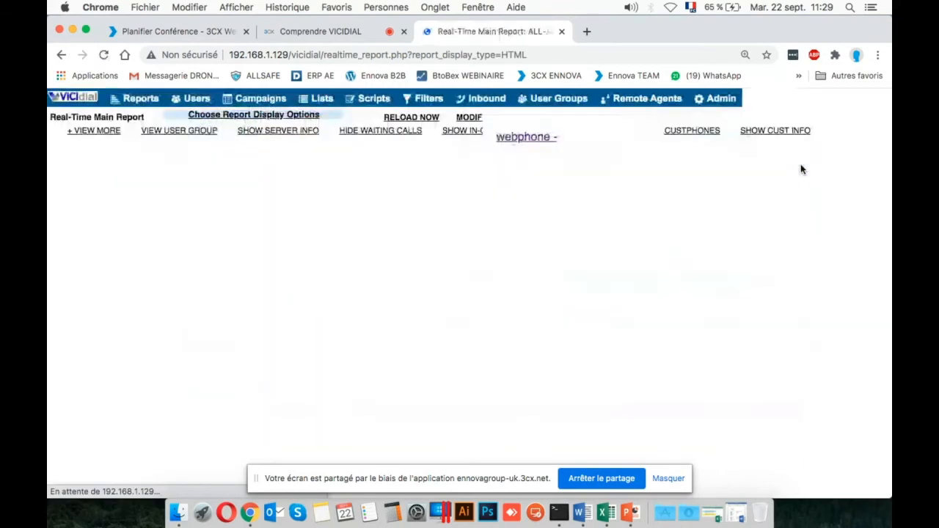
left_click(60, 54)
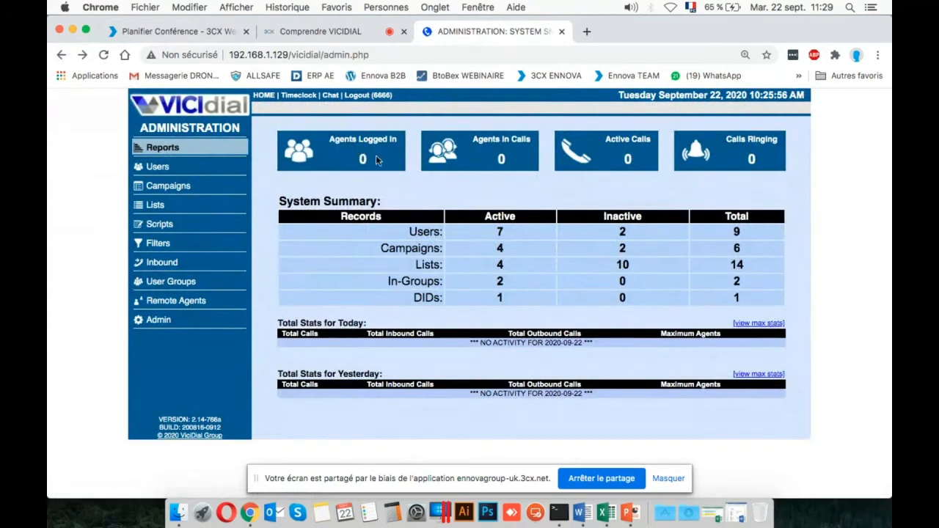
left_click(356, 142)
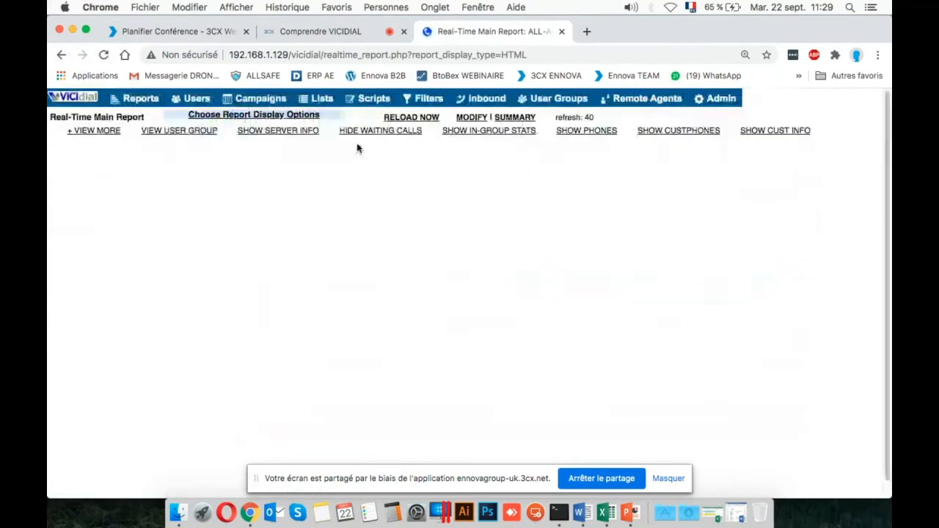
left_click(62, 55)
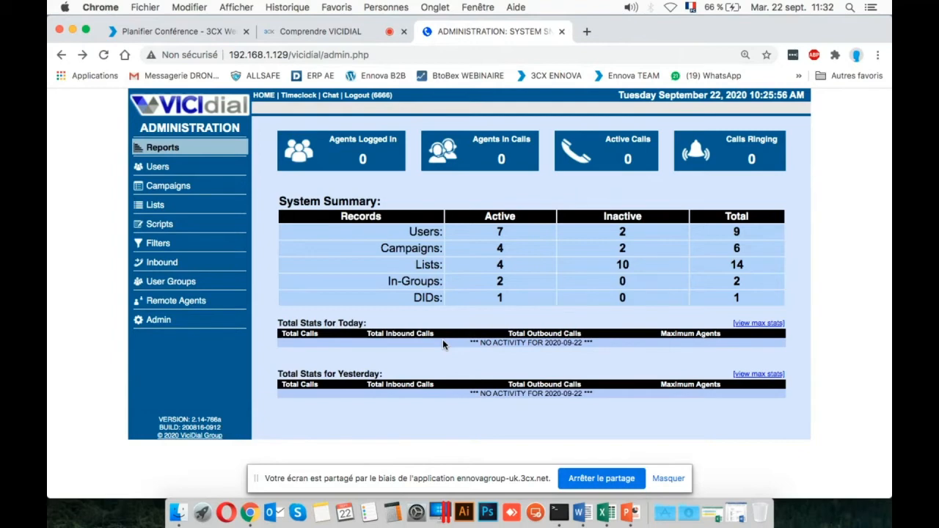
Examine the Total Stats for Today table, including its Total Inbound Calls and Maximum Agents columns.
triple_click(317, 323)
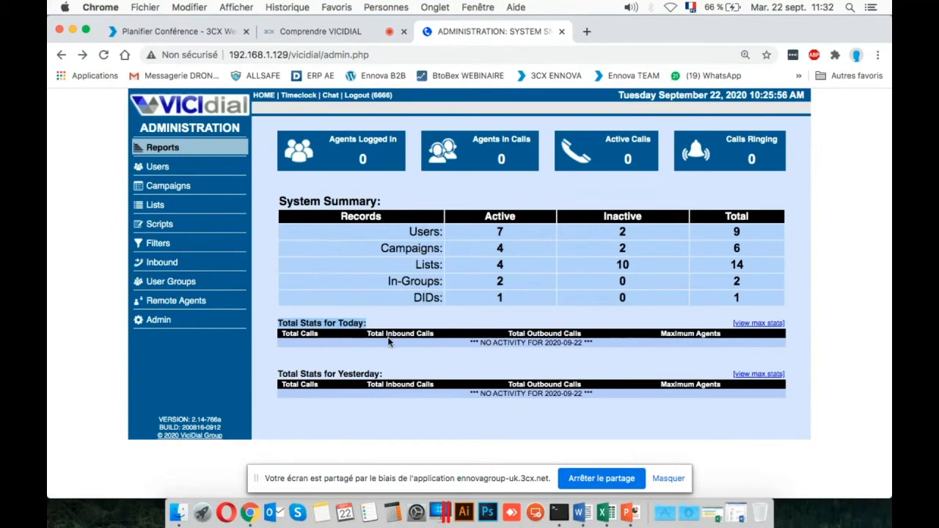
left_click(326, 322)
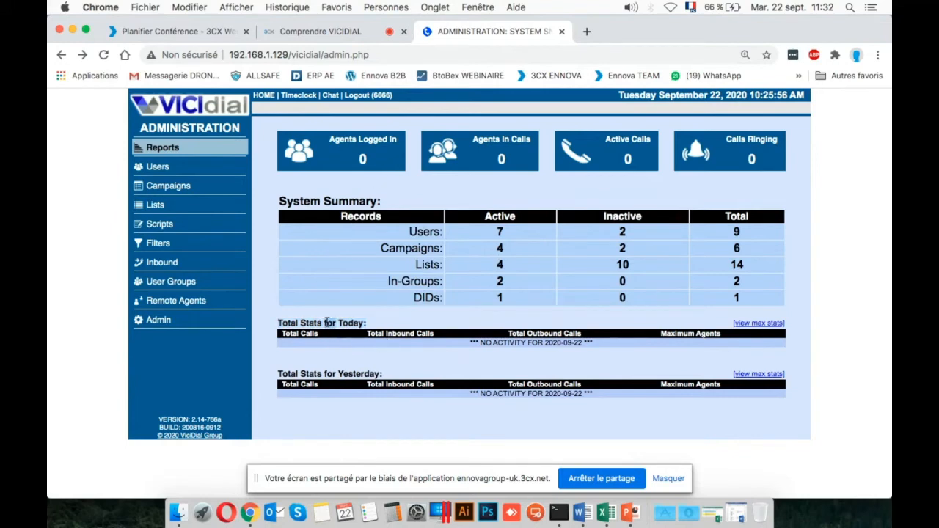
triple_click(325, 323)
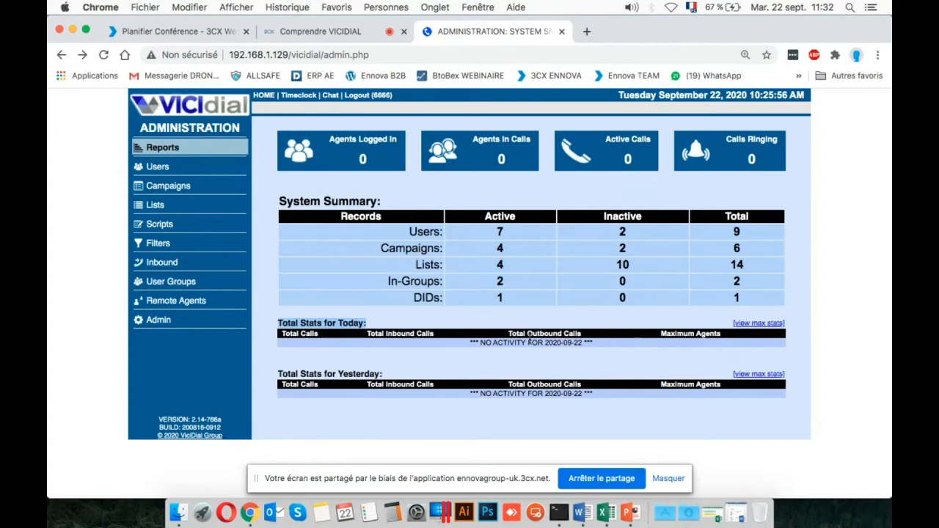
double_click(408, 334)
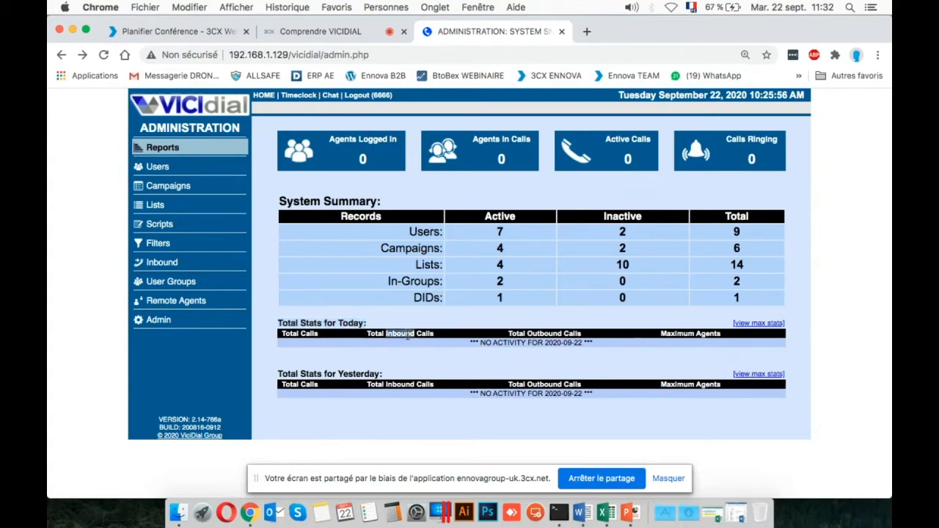
left_click(408, 334)
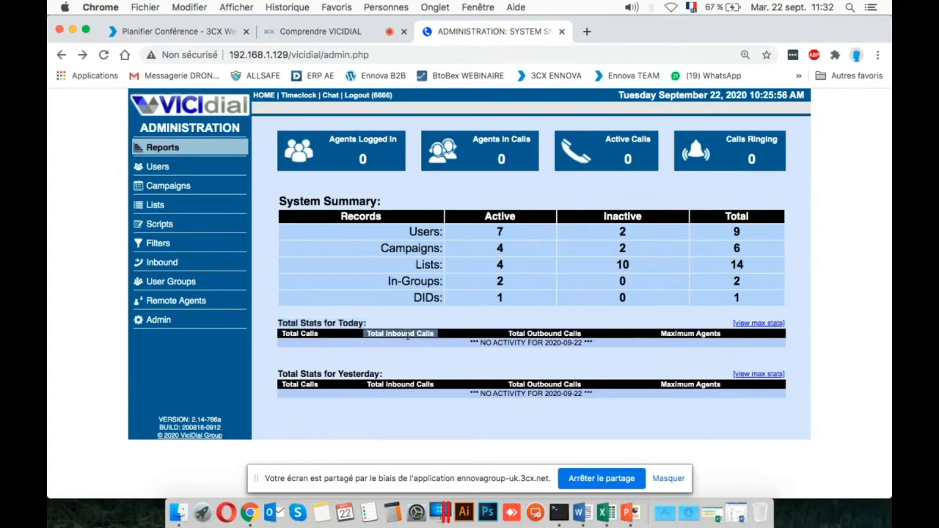
triple_click(692, 335)
left_click(688, 356)
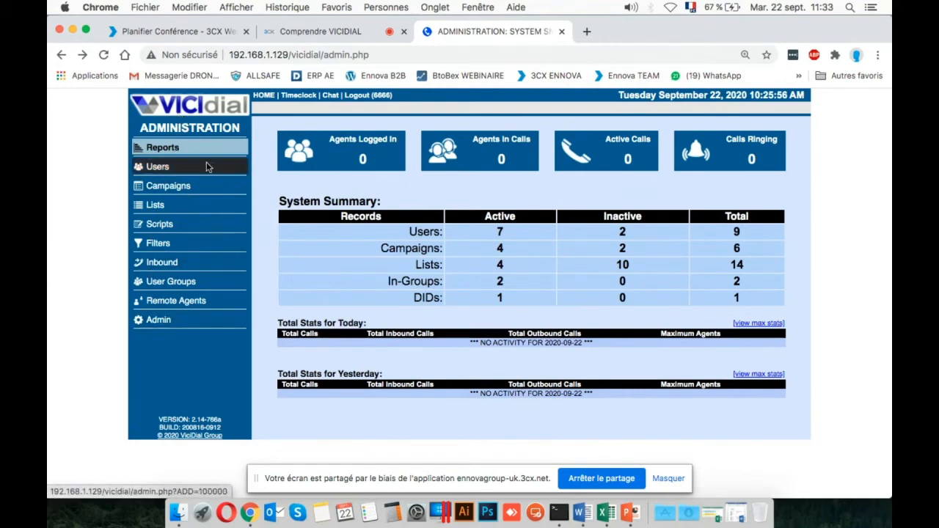
Open the Reports section and look through the report categories under Server Stats and Reports.
left_click(170, 154)
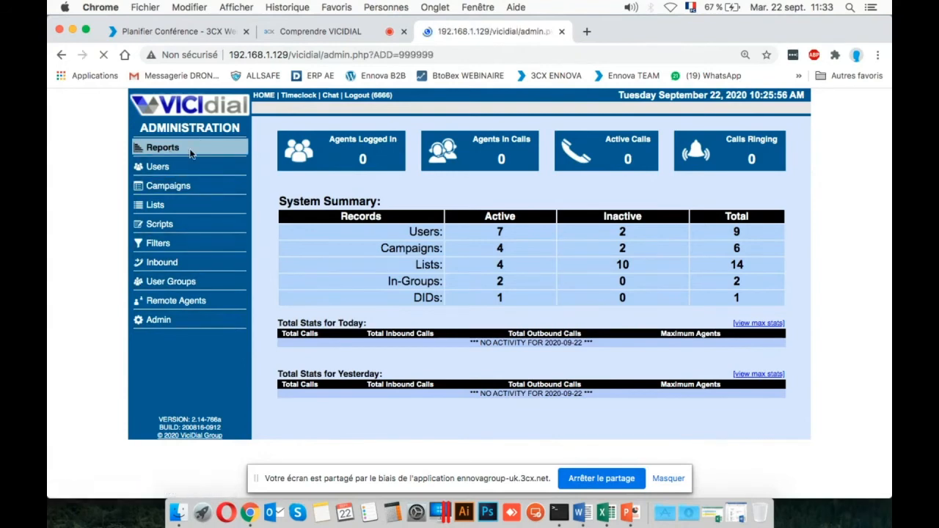
scroll(671, 275, "down", 2)
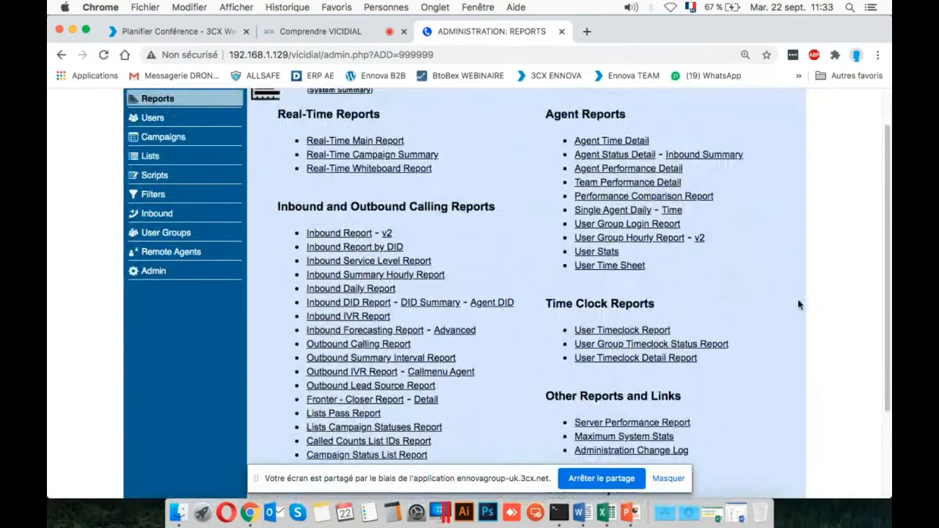
scroll(799, 305, "up", 3)
scroll(799, 304, "down", 2)
scroll(799, 305, "down", 1)
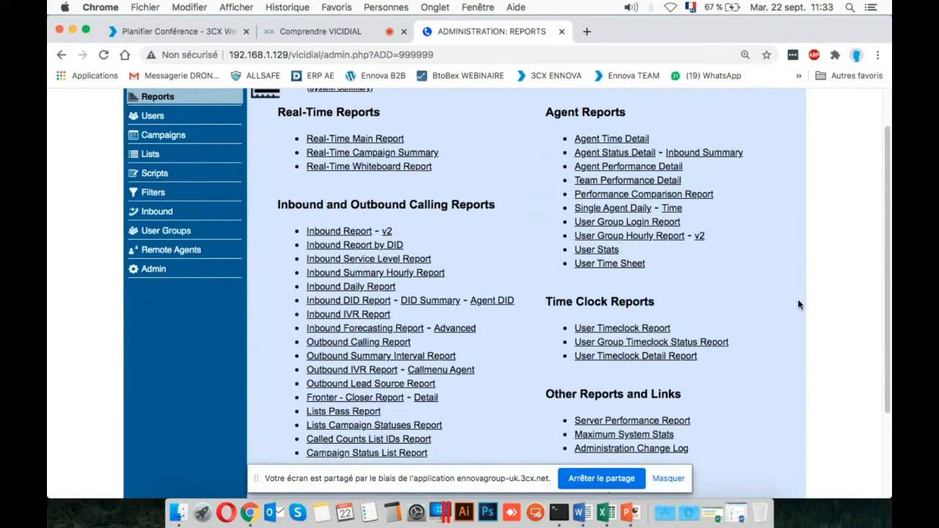
scroll(800, 305, "down", 1)
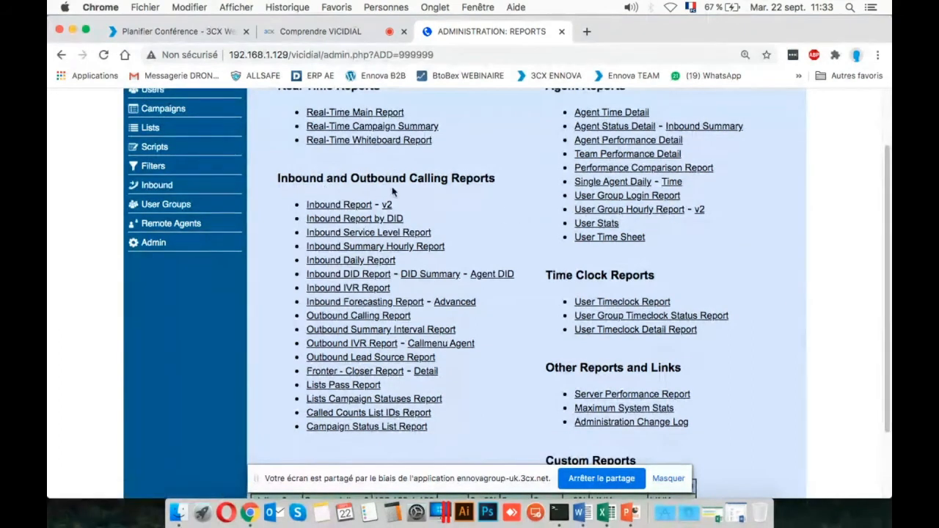
Highlight the Inbound and Outbound Calling Reports heading and review the reports listed beneath it.
left_click_drag(499, 182, 452, 174)
triple_click(453, 174)
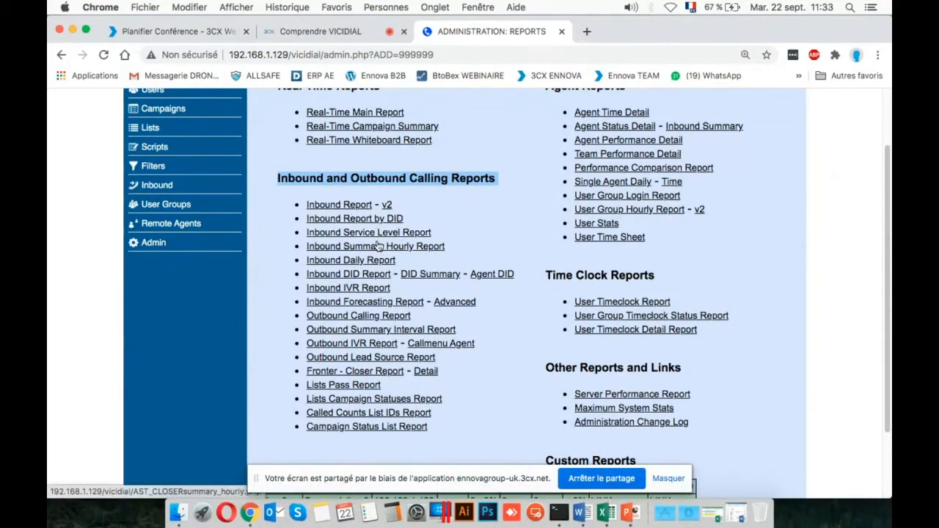
scroll(378, 247, "up", 1)
scroll(378, 247, "down", 2)
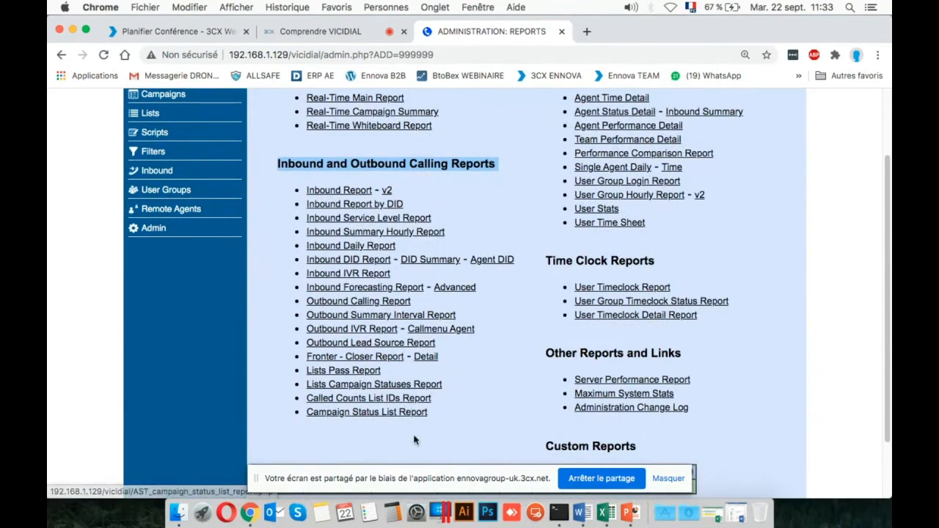
scroll(436, 401, "up", 1)
scroll(435, 400, "up", 3)
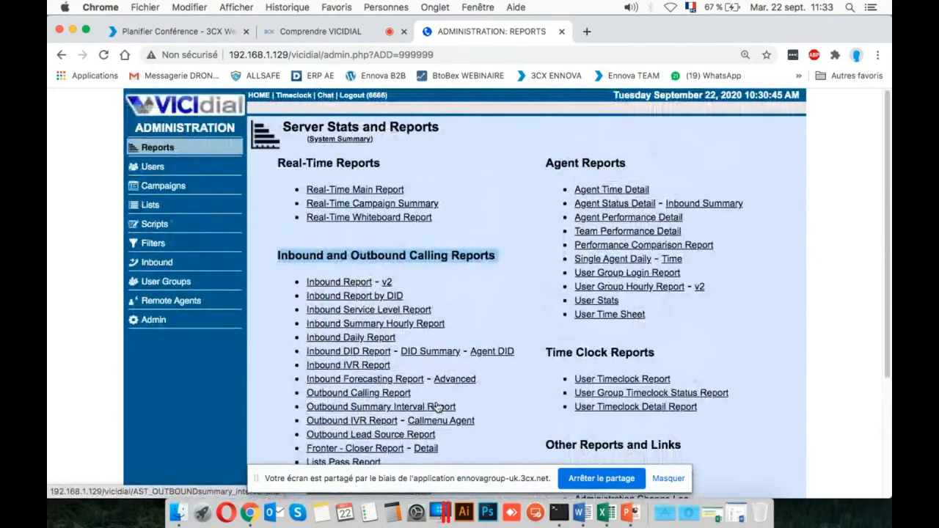
left_click(477, 178)
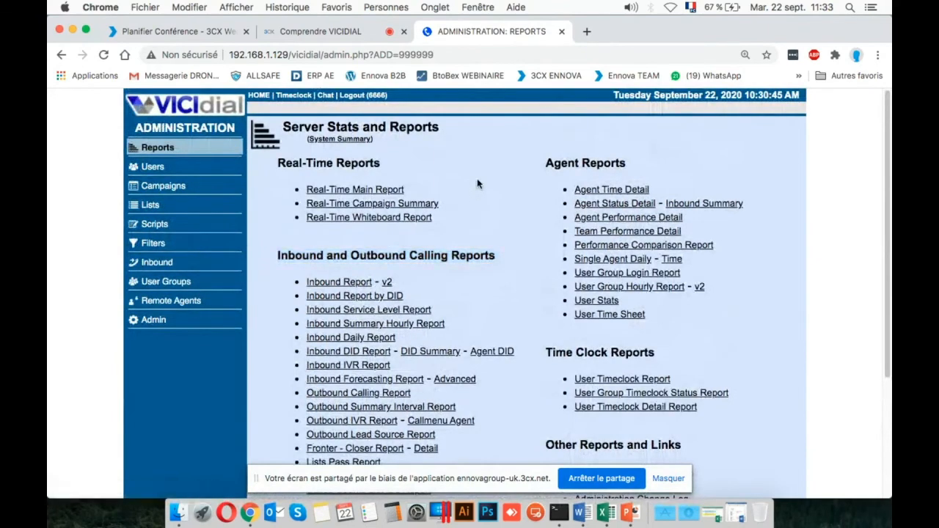
Highlight the Real-Time Reports heading, then open the Real-Time Main Report with its report display options.
left_click_drag(280, 162, 387, 163)
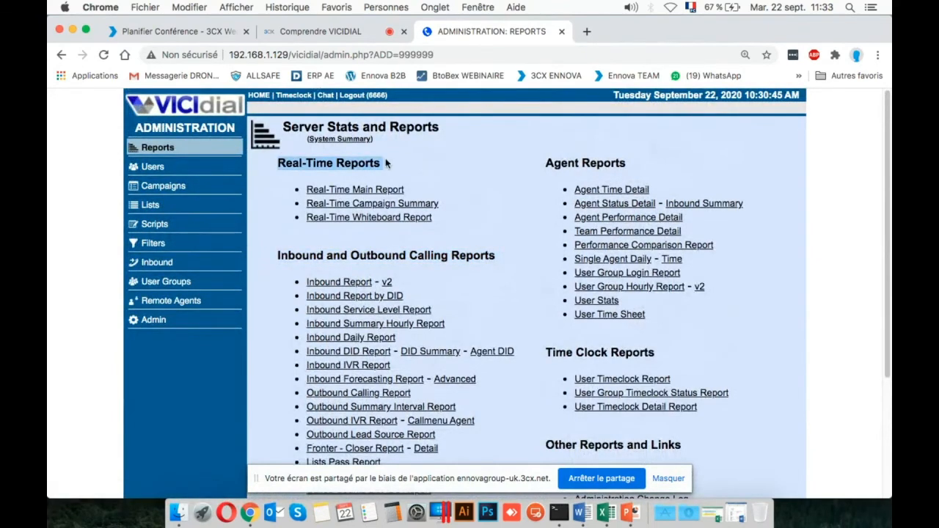
left_click(357, 191)
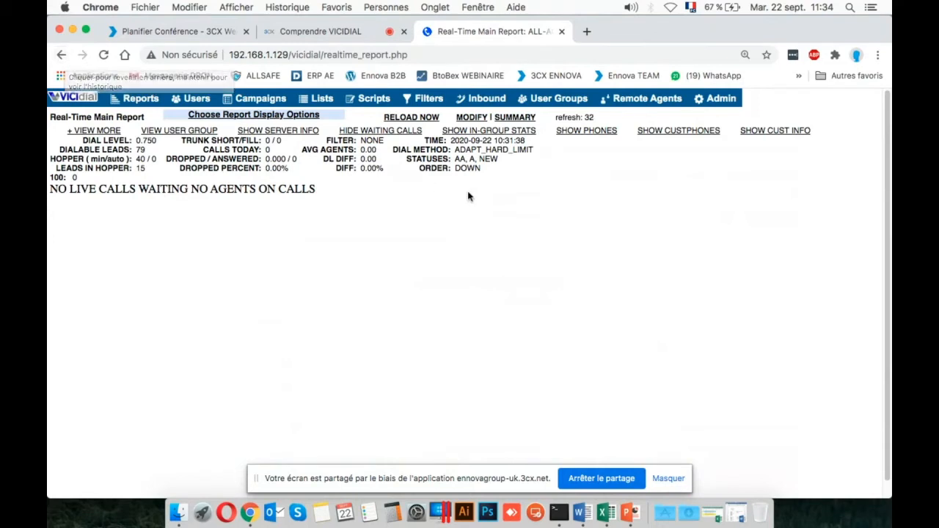
left_click(272, 119)
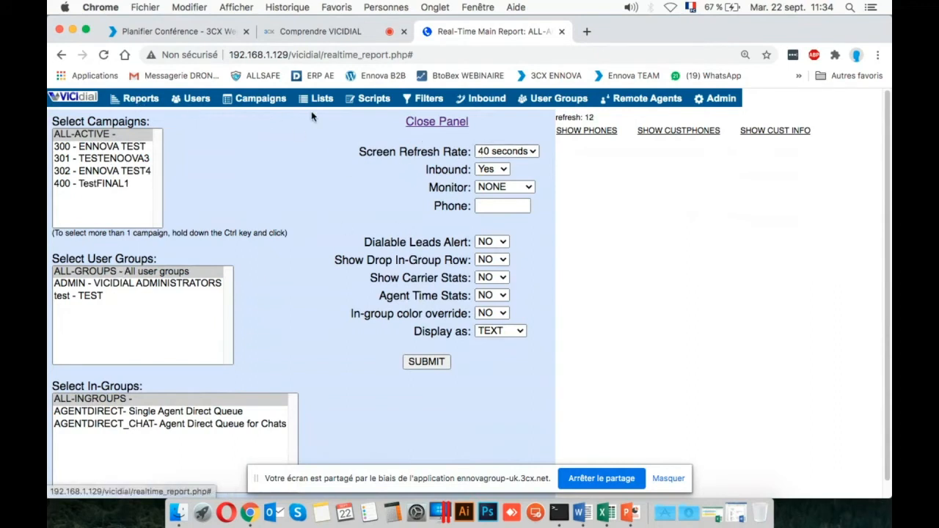
Return to the Reports page and point out the Inbound and Outbound Calling Reports category.
left_click(139, 101)
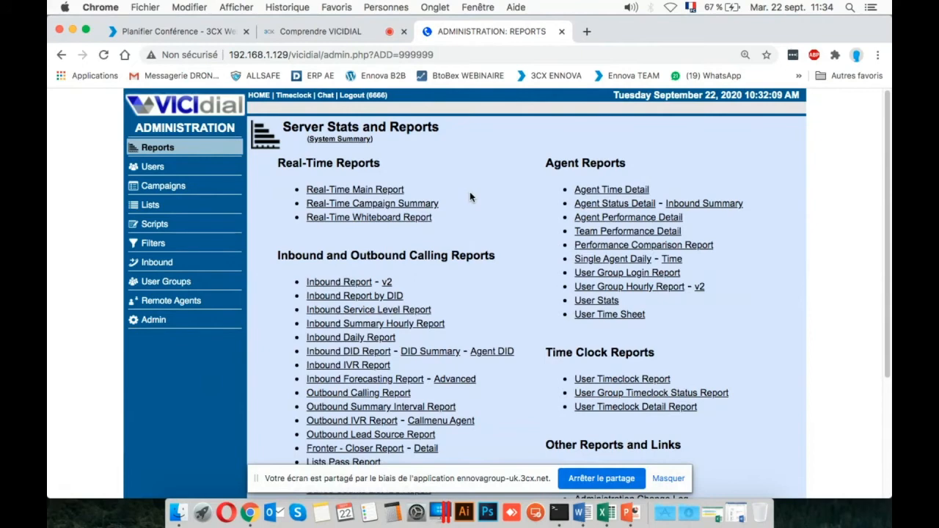
scroll(470, 191, "down", 2)
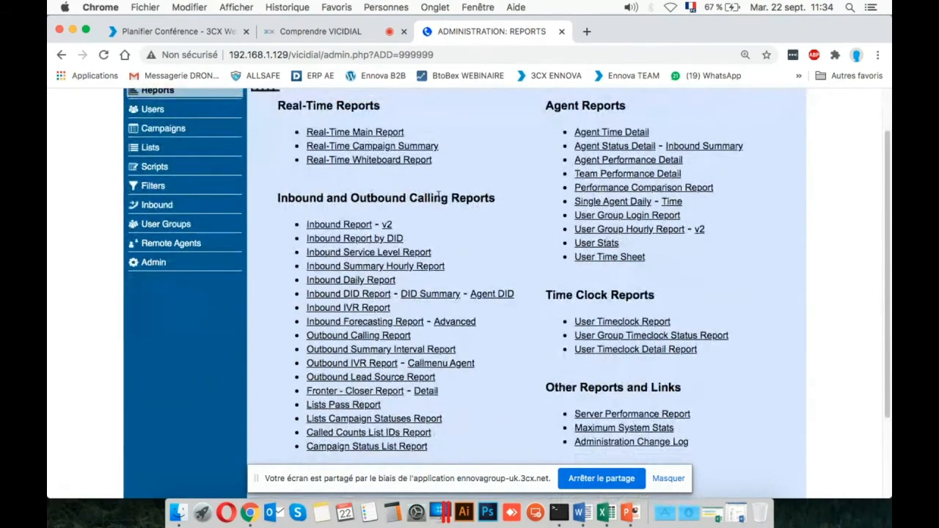
triple_click(441, 196)
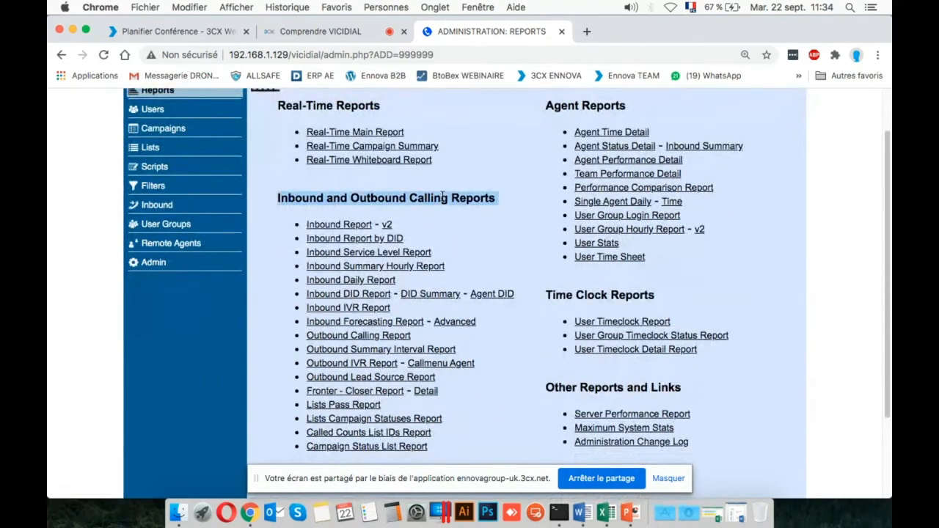
left_click(402, 213)
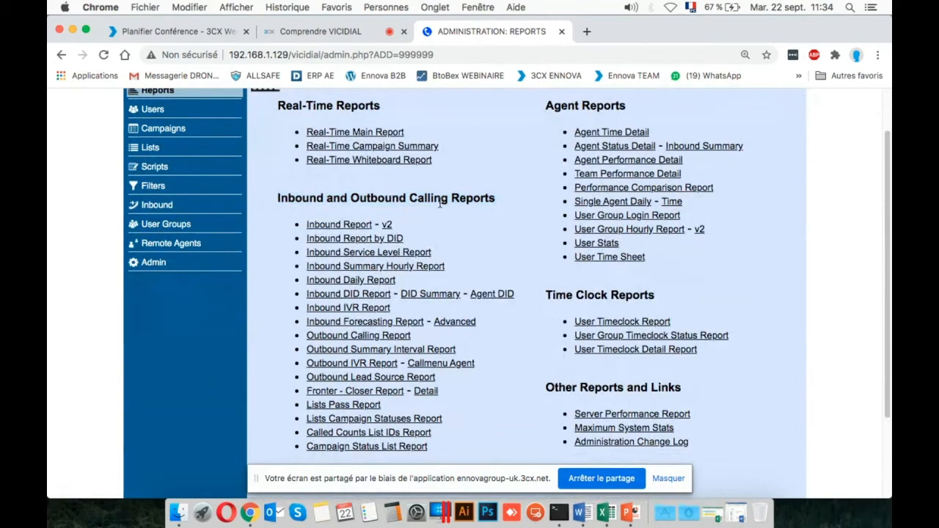
scroll(425, 297, "up", 2)
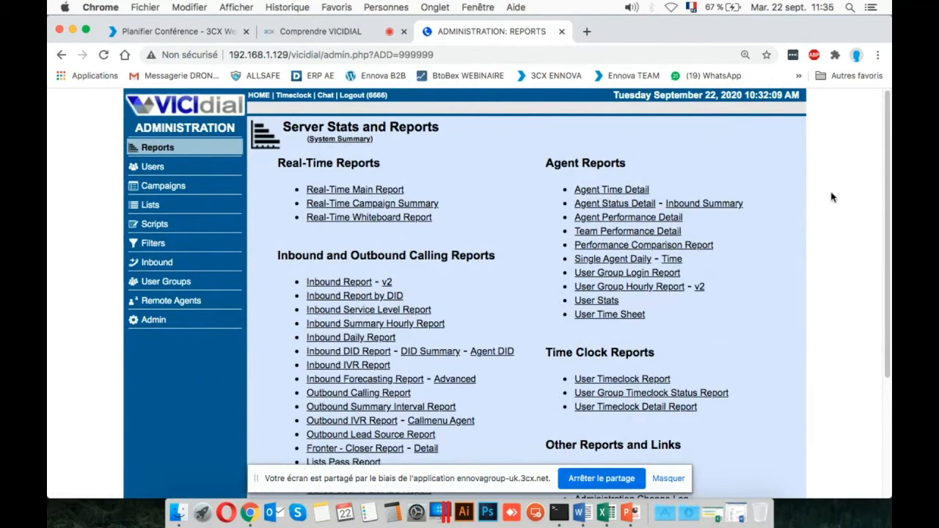
Highlight the Agent Reports heading and examine the agent reports listed under it.
triple_click(592, 158)
left_click(726, 165)
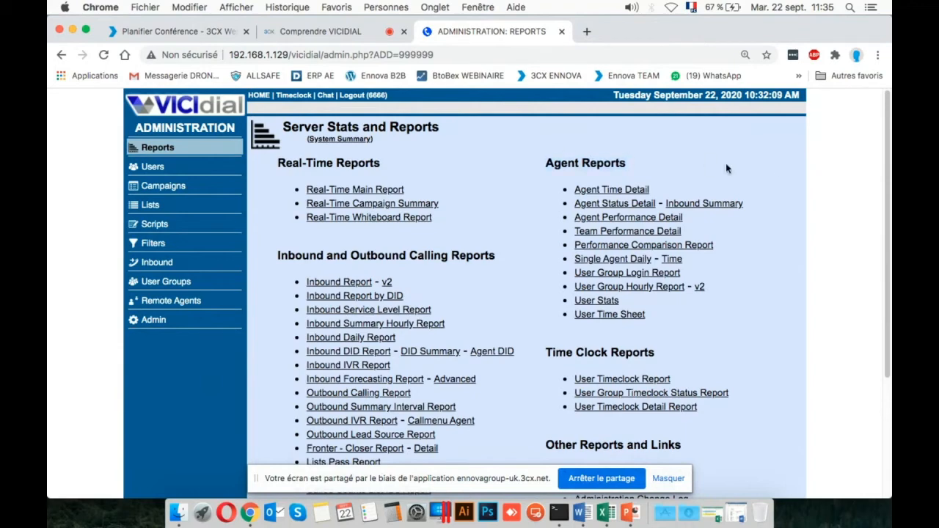
triple_click(604, 160)
triple_click(595, 158)
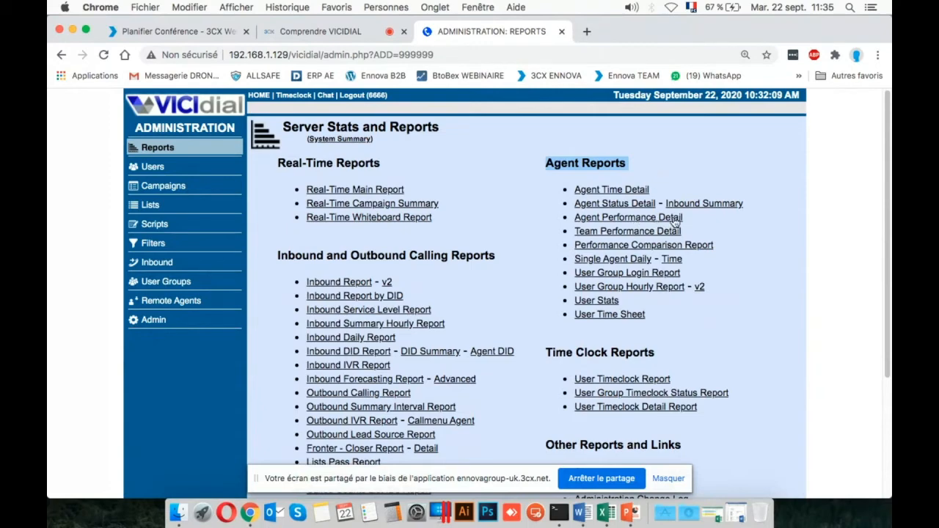
scroll(746, 220, "down", 1)
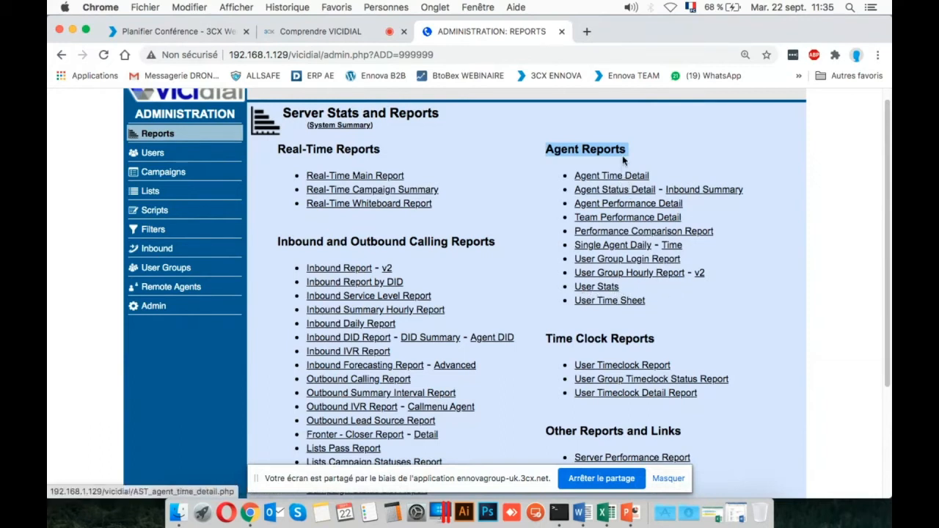
left_click_drag(655, 150, 650, 182)
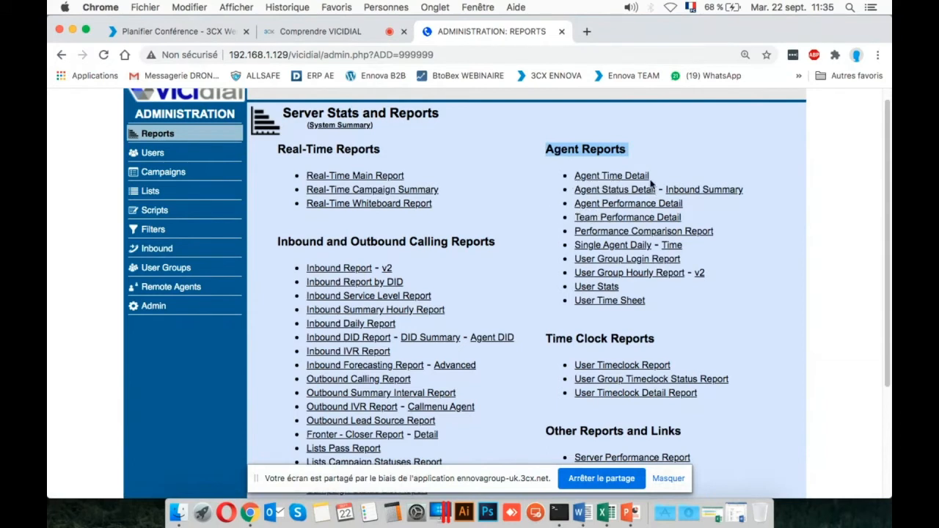
Highlight the Agent Reports heading together with all the reports listed beneath it.
left_click(643, 150)
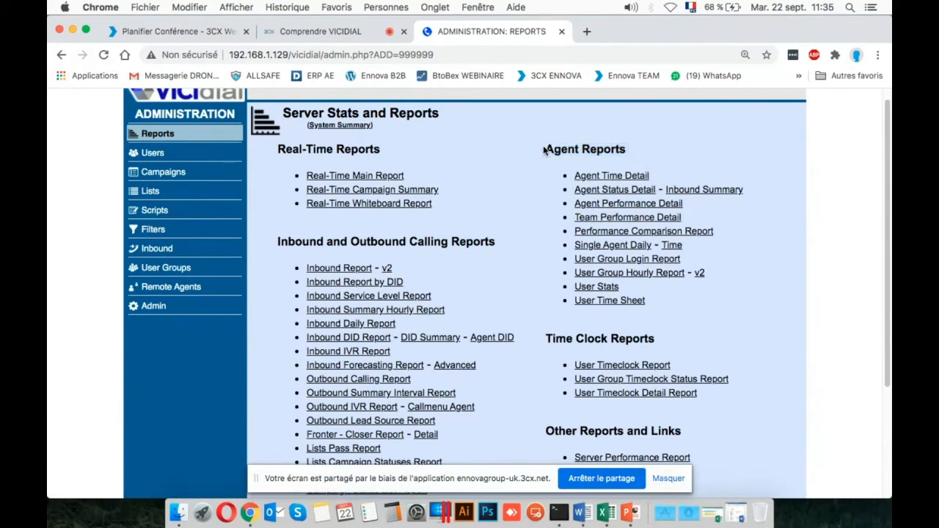
left_click_drag(544, 150, 717, 313)
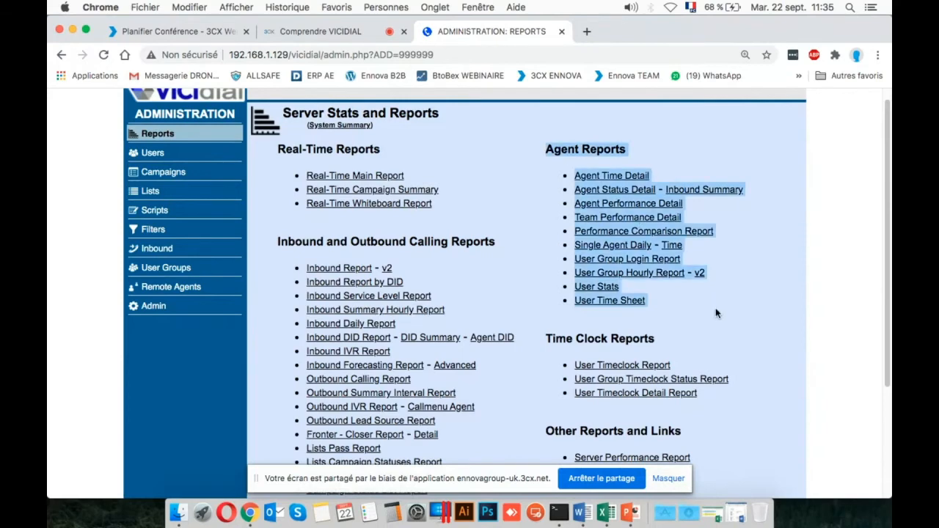
left_click(717, 313)
Highlight the Time Clock Reports heading and review the timeclock reports listed under it.
scroll(717, 313, "down", 2)
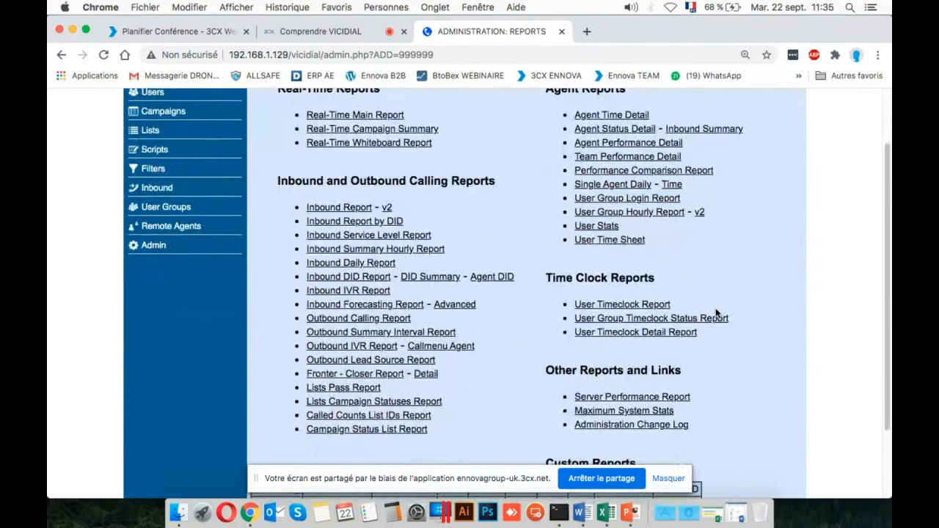
scroll(716, 313, "down", 2)
triple_click(628, 211)
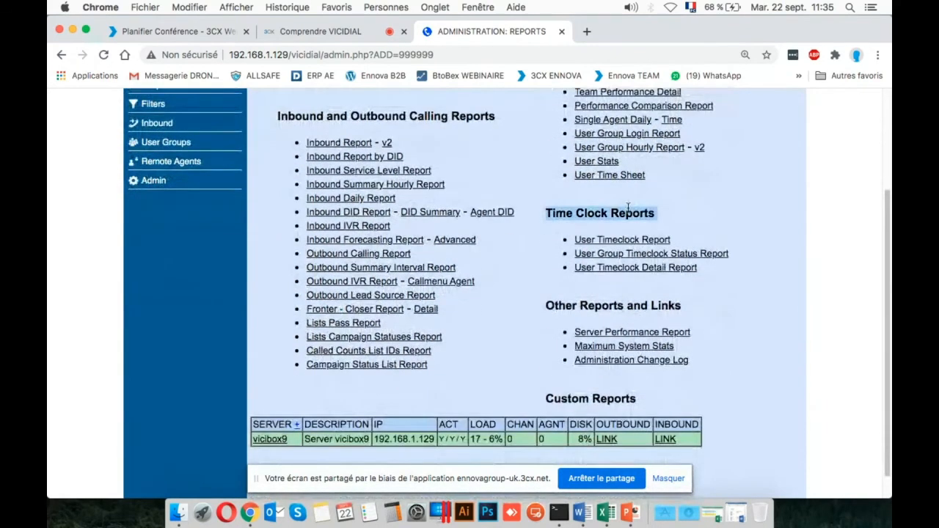
left_click(697, 211)
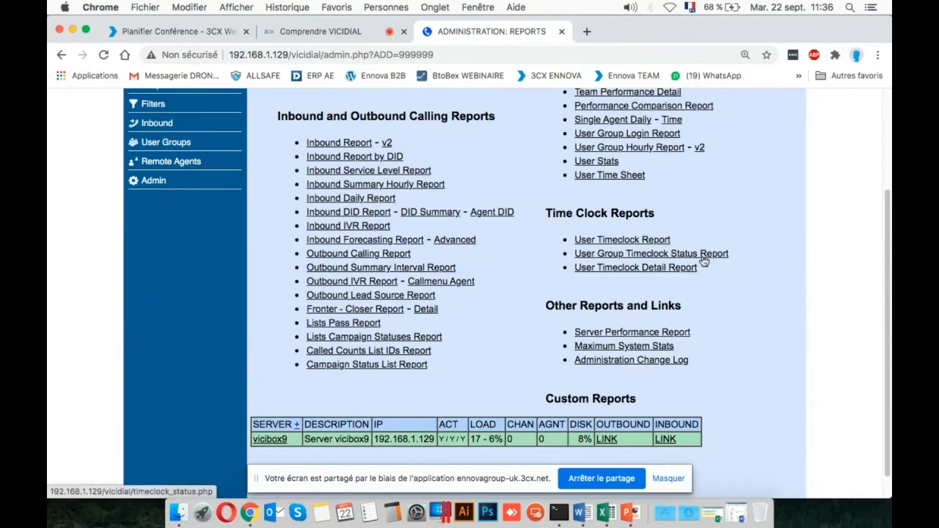
Point out the Other Reports and Links category and the Custom Reports heading on the Reports page.
scroll(702, 260, "down", 2)
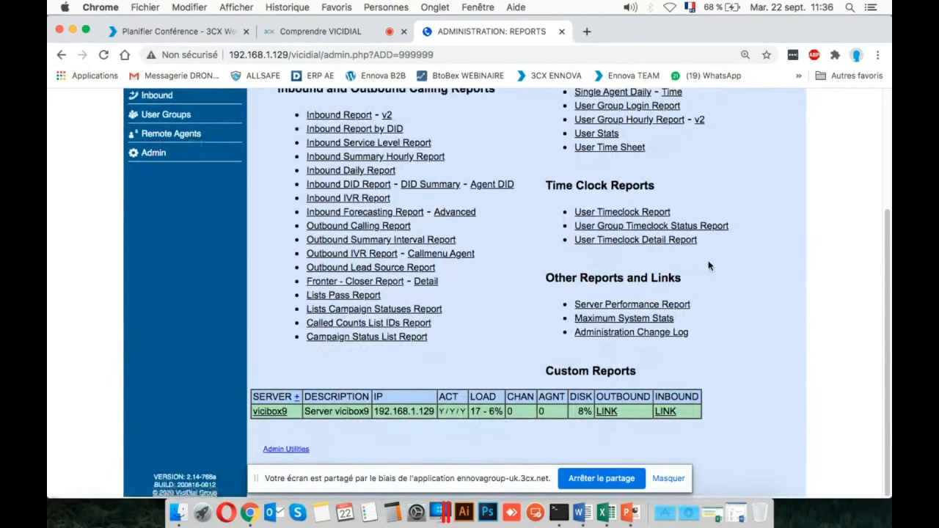
triple_click(588, 271)
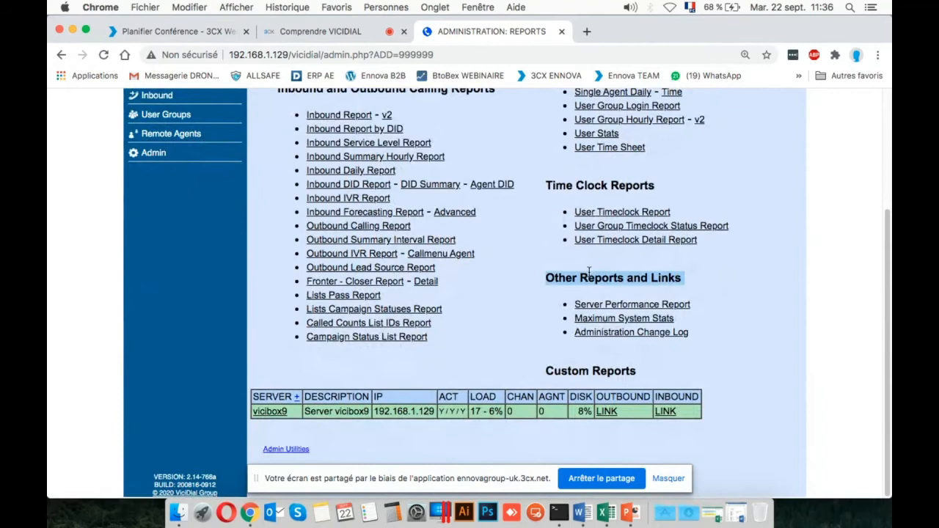
left_click(719, 273)
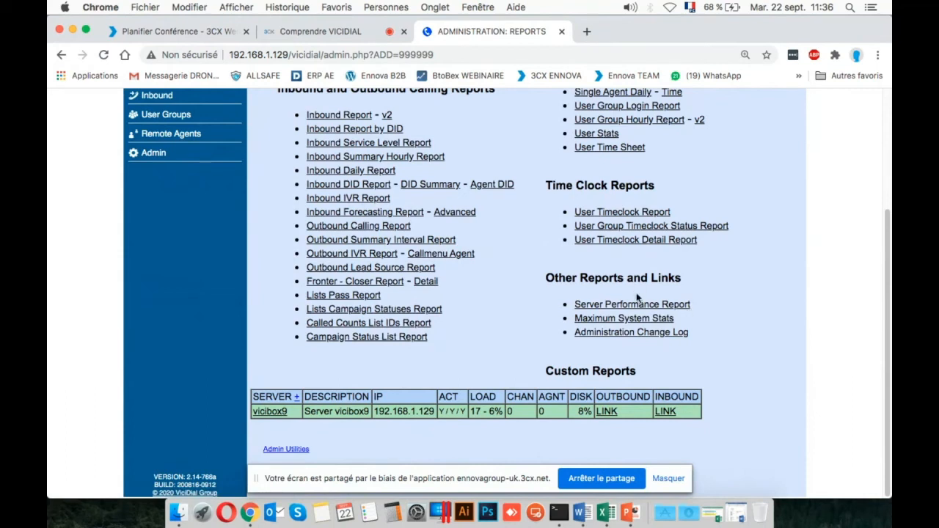
triple_click(587, 373)
left_click(717, 366)
Examine the IP address, activity flags and load of the vicibox9 server in the server table.
double_click(398, 410)
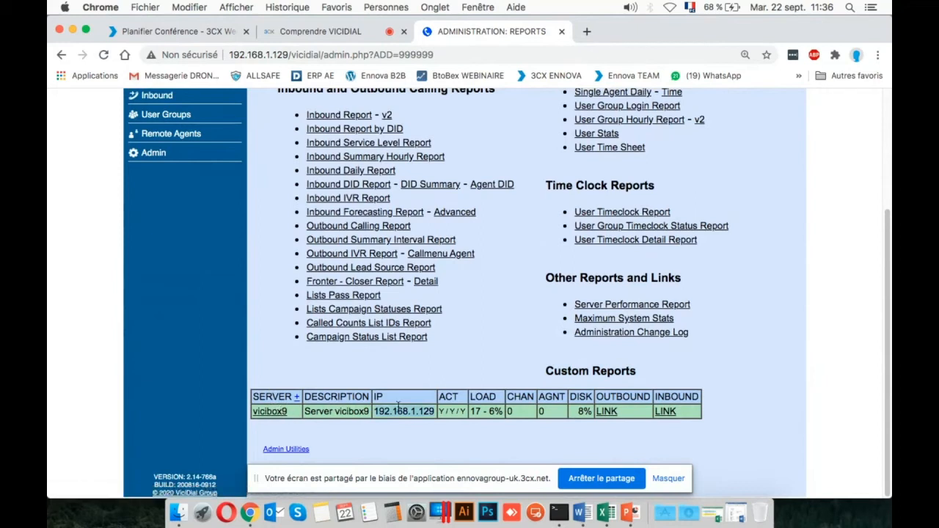
double_click(442, 411)
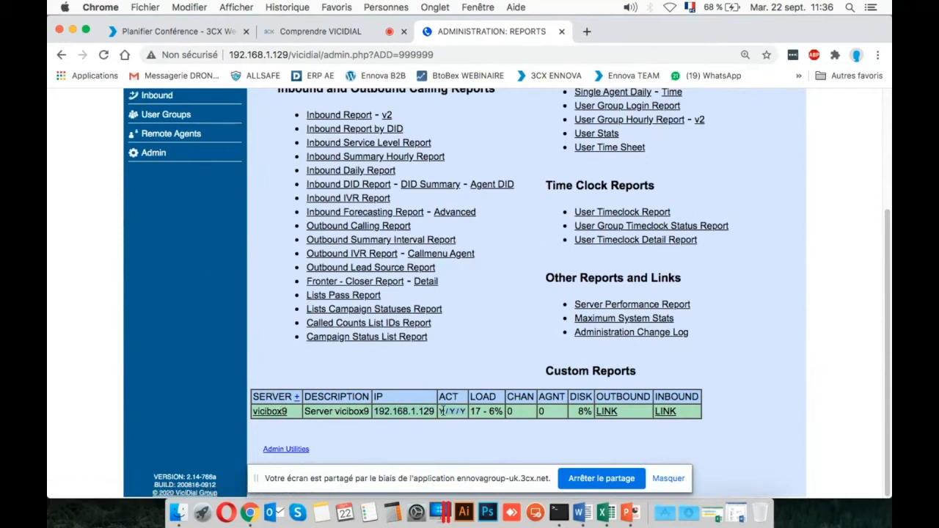
triple_click(492, 411)
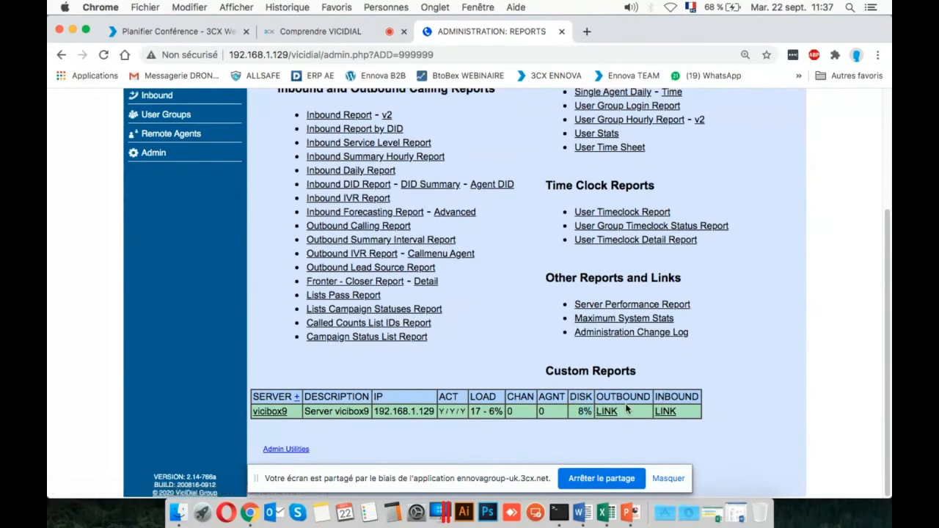
scroll(576, 408, "up", 5)
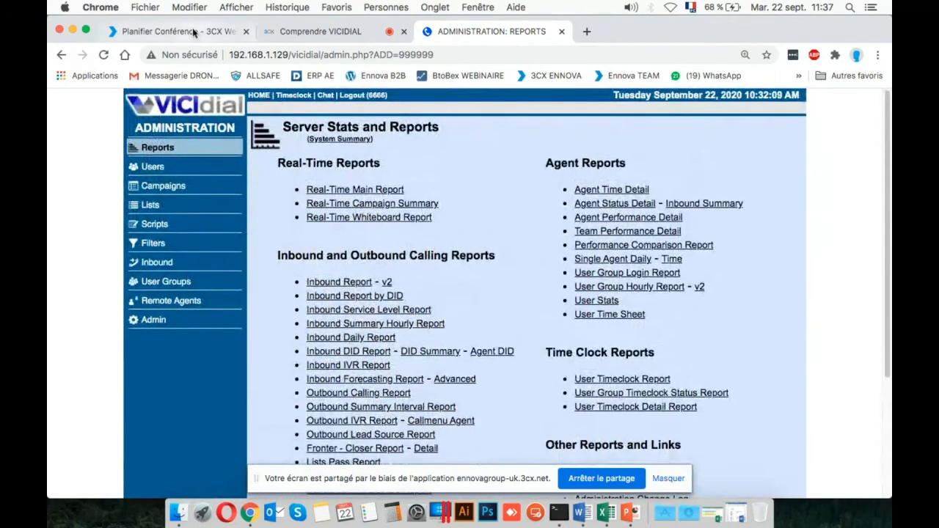
Check the 3CX web conference session and return to the VICIdial Reports page.
left_click(195, 31)
left_click(303, 32)
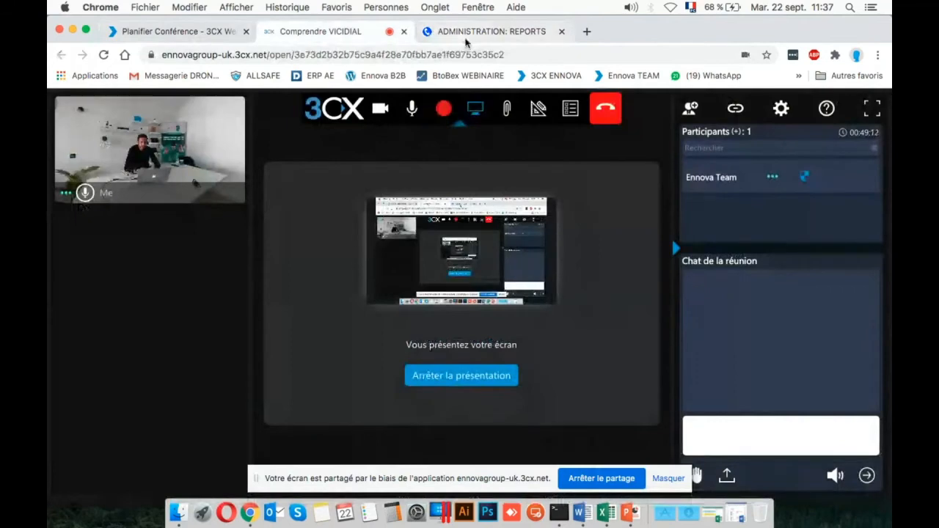
left_click(502, 33)
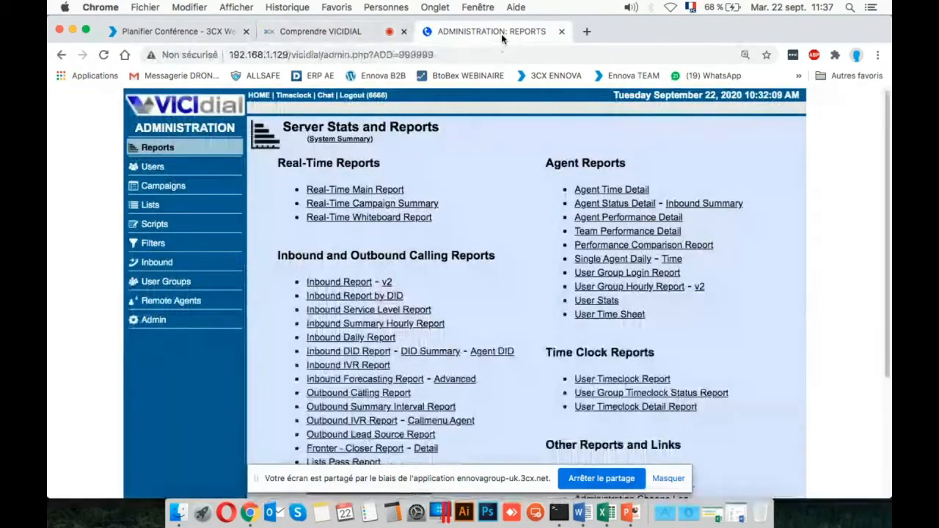
Open the user listings and bring up the form for adding a new user.
left_click(156, 168)
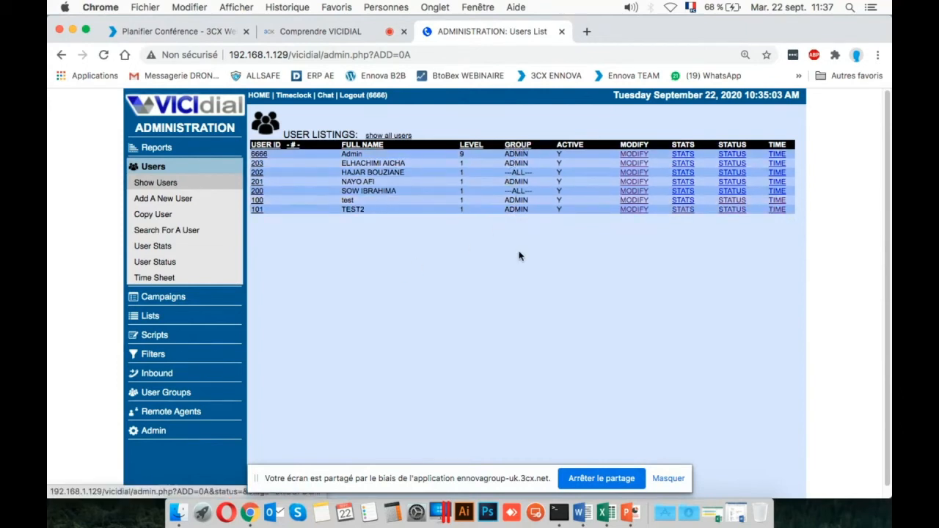
left_click(166, 198)
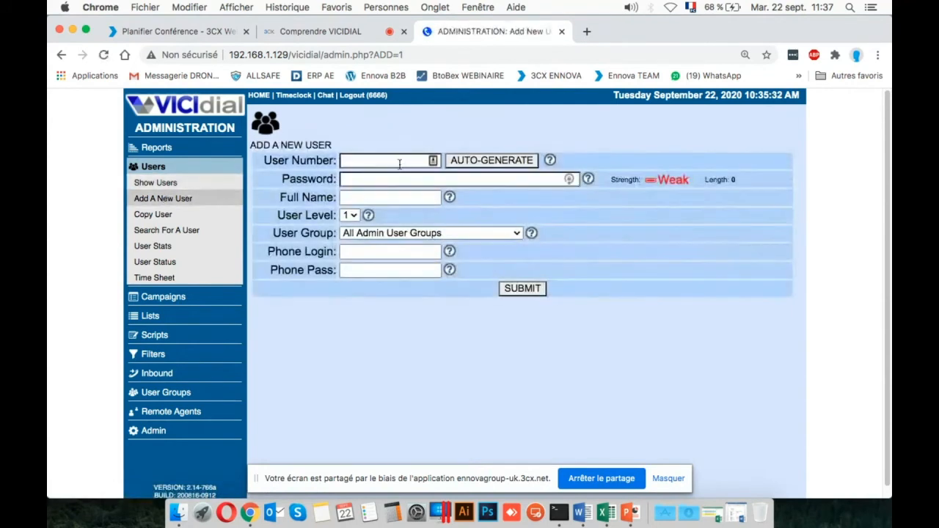
left_click(398, 161)
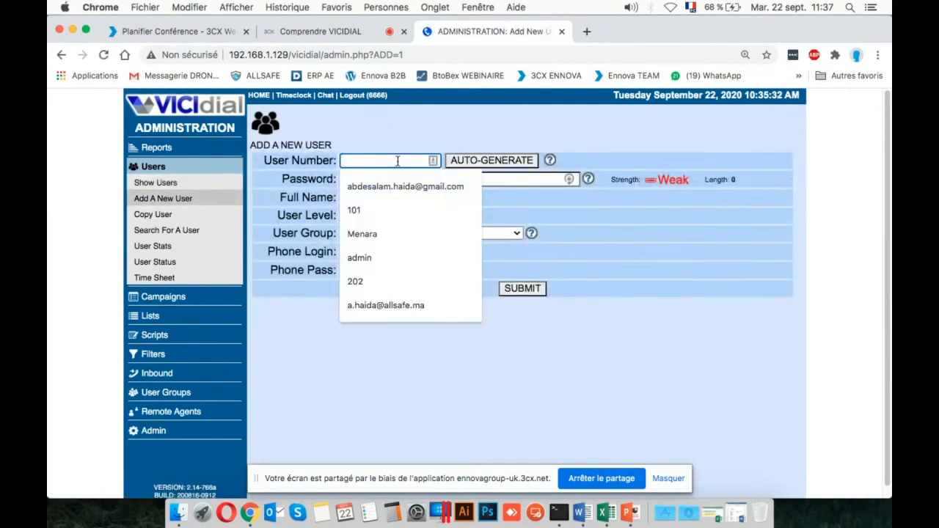
type("1")
key("BackSpace")
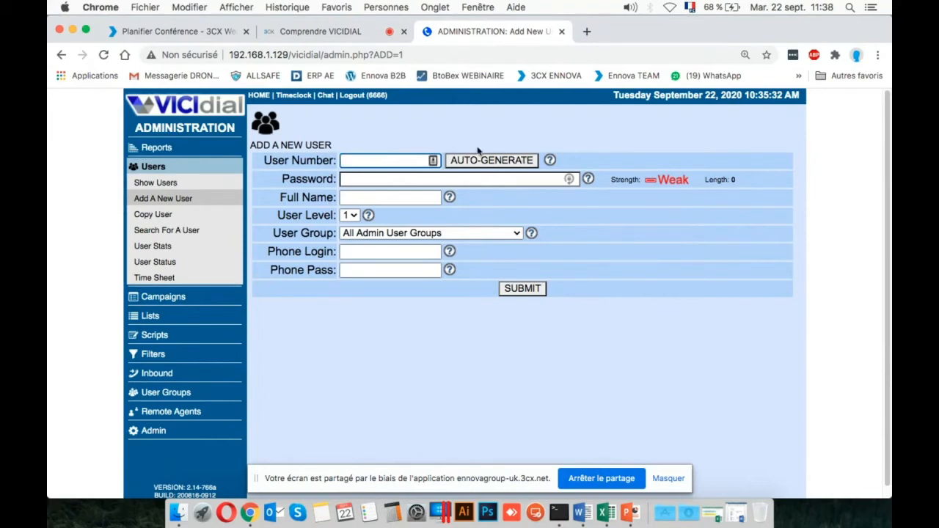
Read the help text explaining the User Number field and close it.
left_click(550, 160)
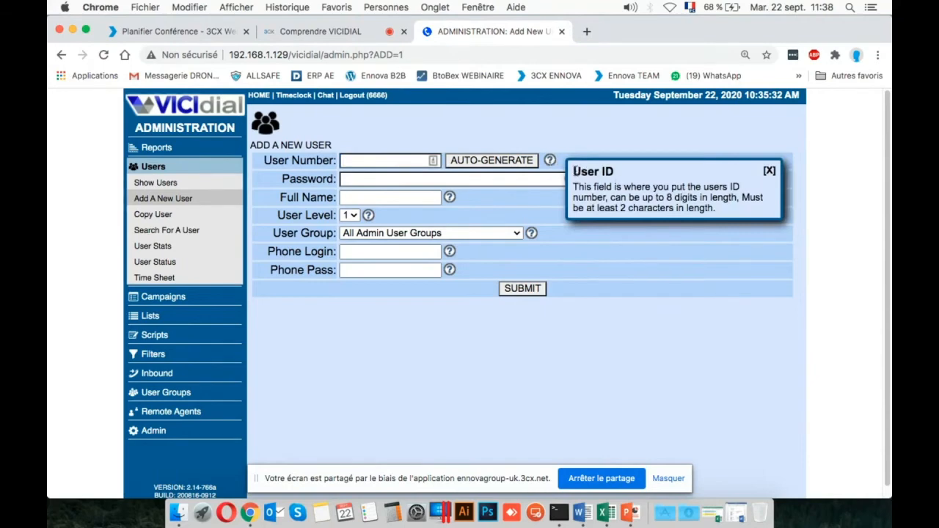
left_click_drag(576, 168, 724, 210)
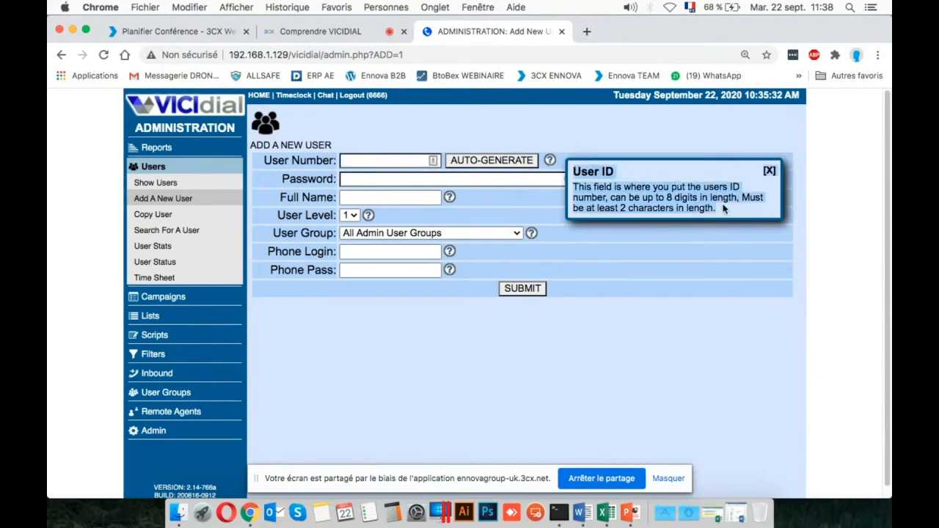
left_click(723, 210)
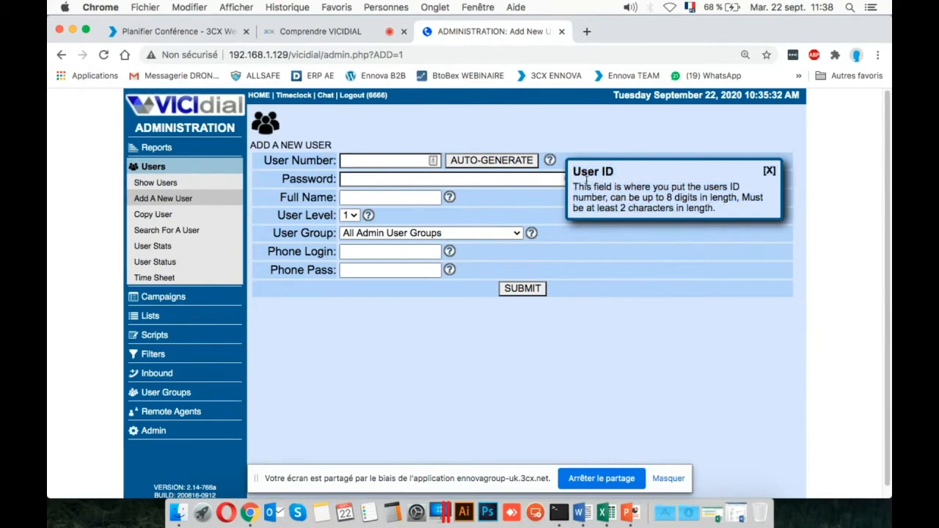
left_click(768, 170)
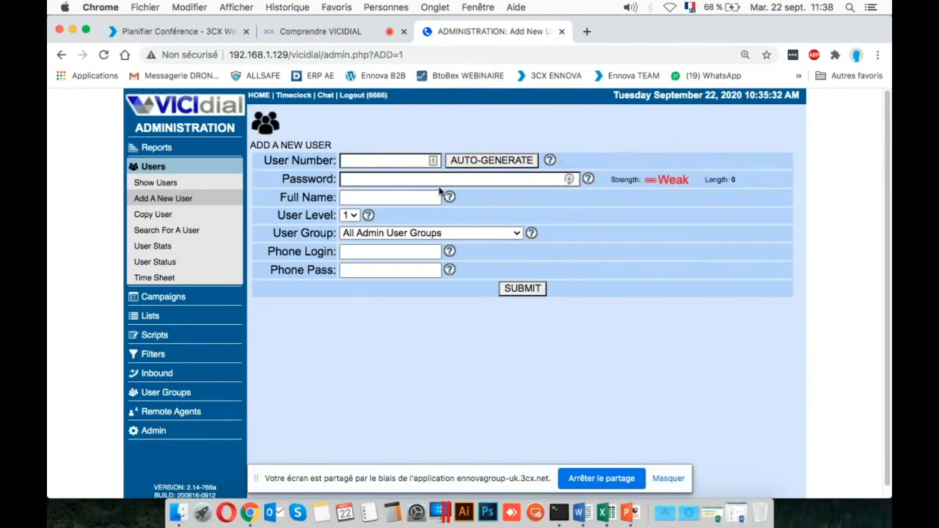
Fill in the new user's number as 400, enter the account password, and set the full name to TEST 1.
left_click(400, 175)
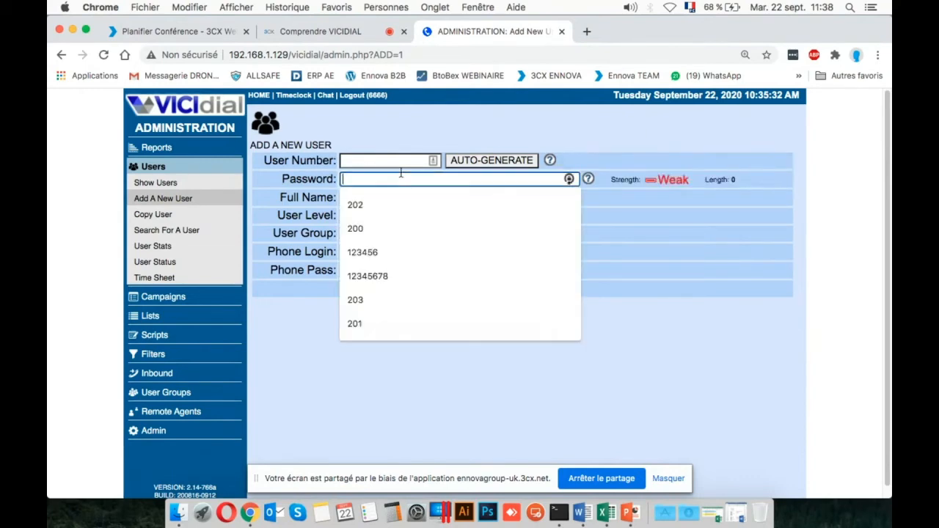
left_click(676, 201)
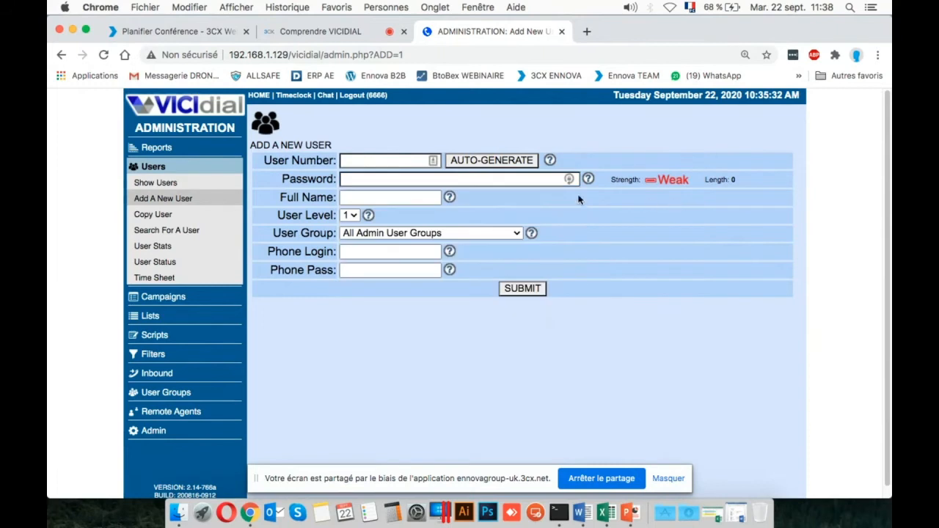
left_click(382, 160)
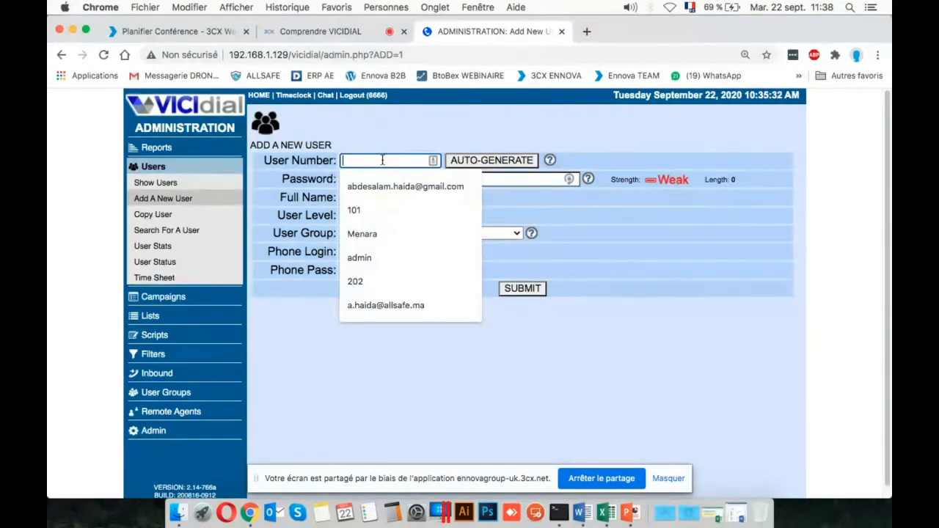
type("400")
left_click(350, 181)
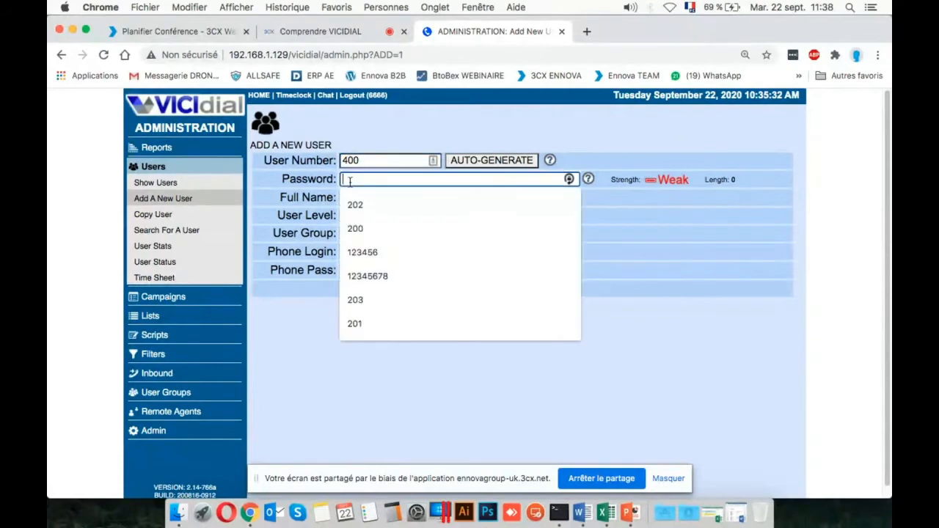
type("123456")
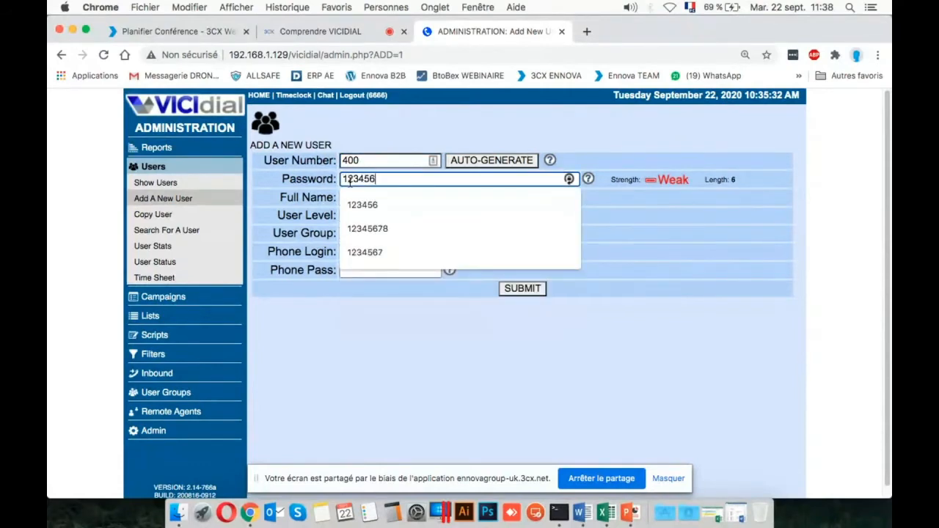
key("Tab")
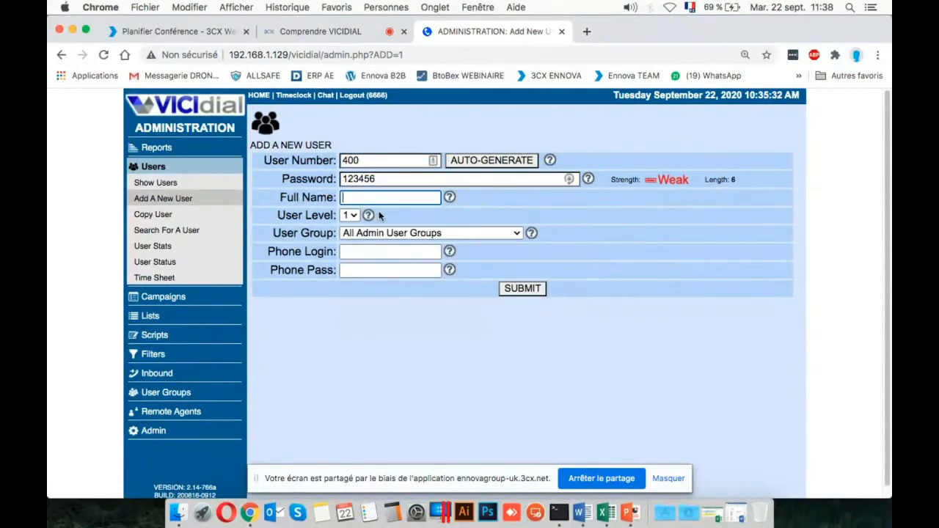
type("TEST 1")
key("Tab")
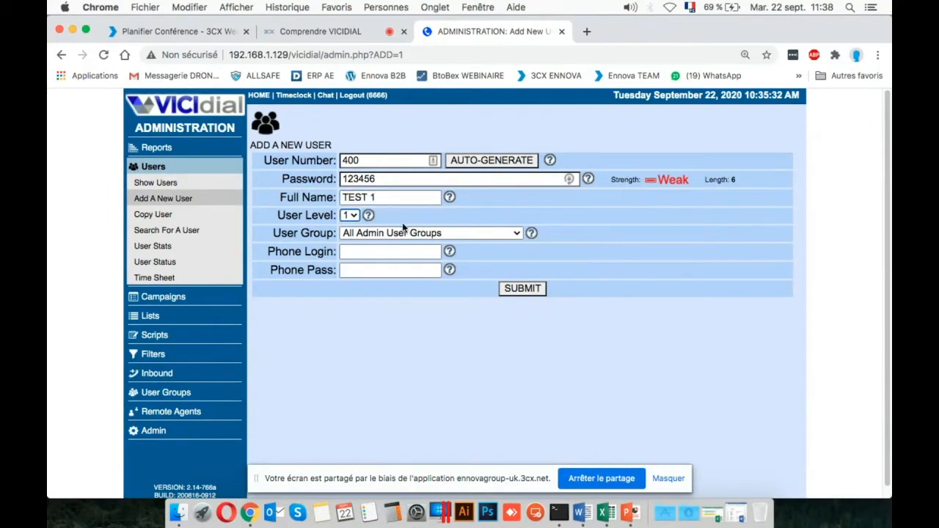
Choose user level 1 for the new user and consult the help text for the User Level field.
left_click(349, 214)
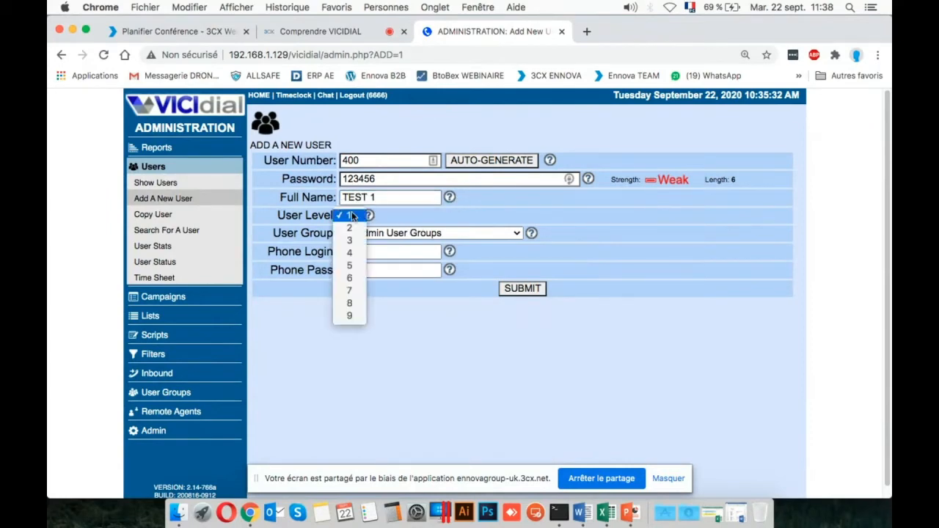
left_click(349, 215)
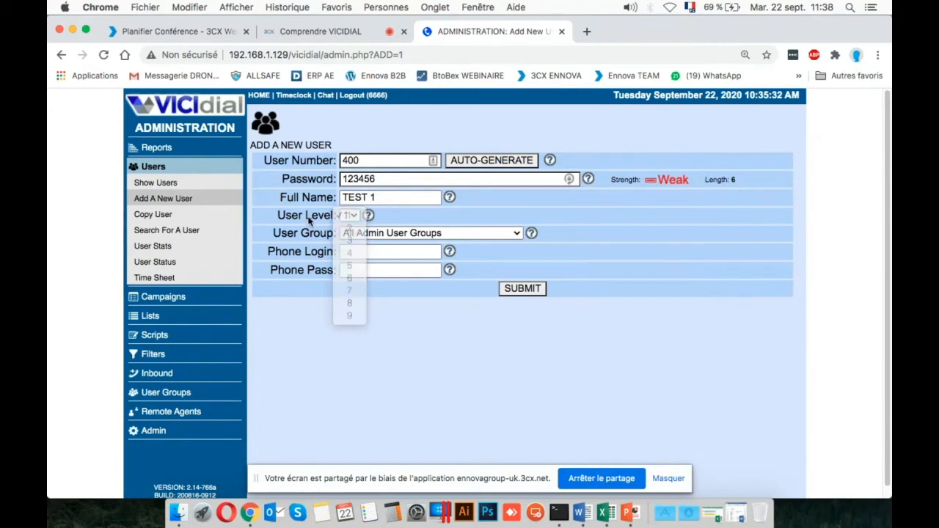
left_click(350, 217)
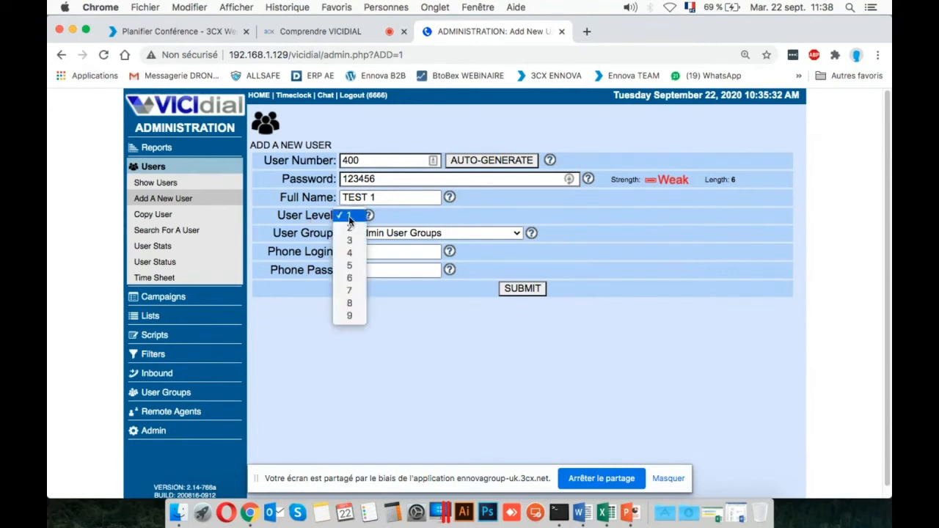
left_click(349, 218)
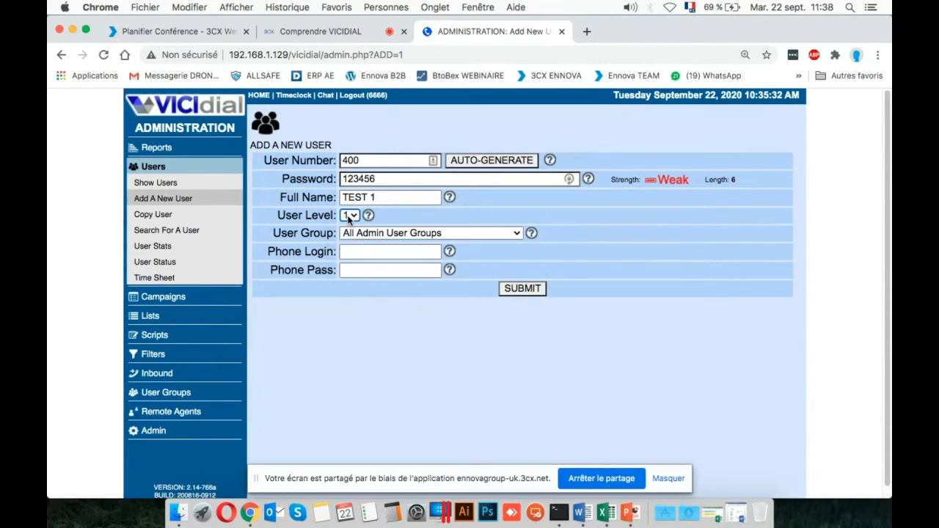
left_click(368, 215)
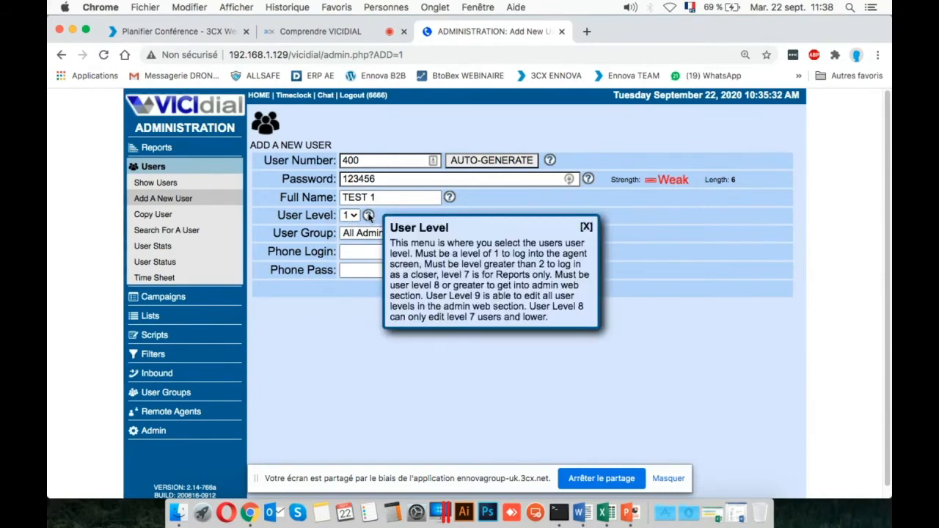
left_click(586, 227)
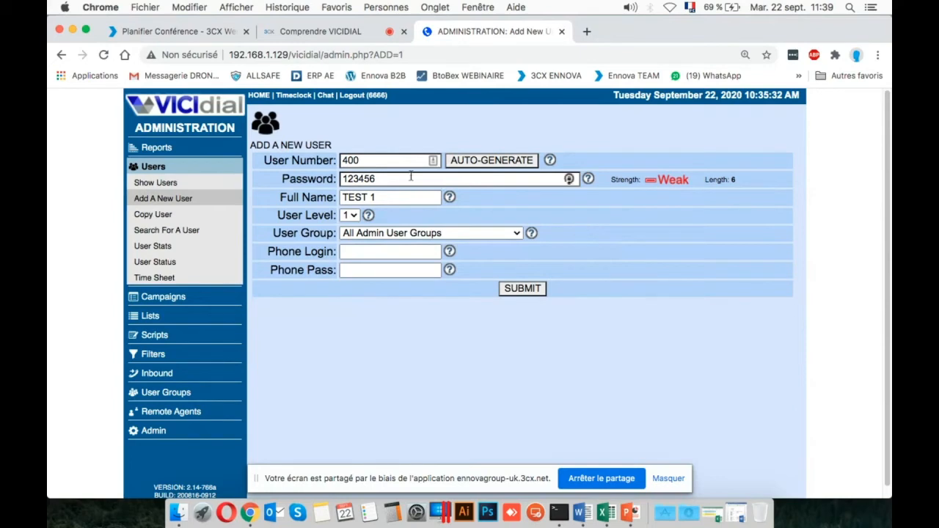
Check the choices offered for User Level and User Group, keeping level 1 and All Admin User Groups.
left_click(351, 215)
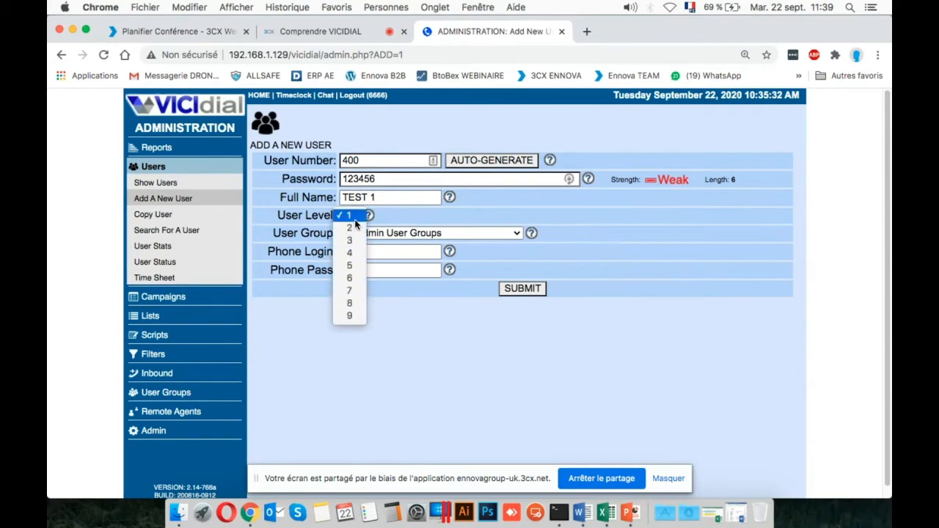
left_click(503, 357)
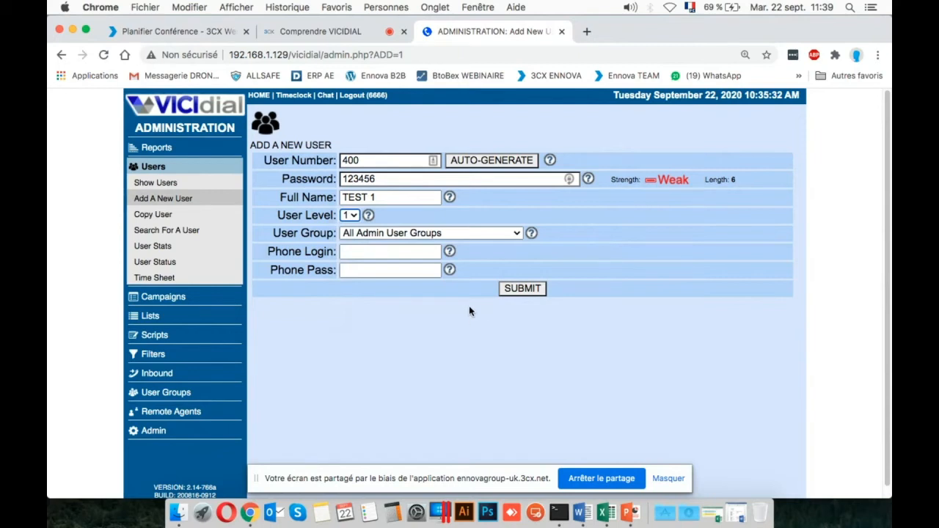
left_click(484, 234)
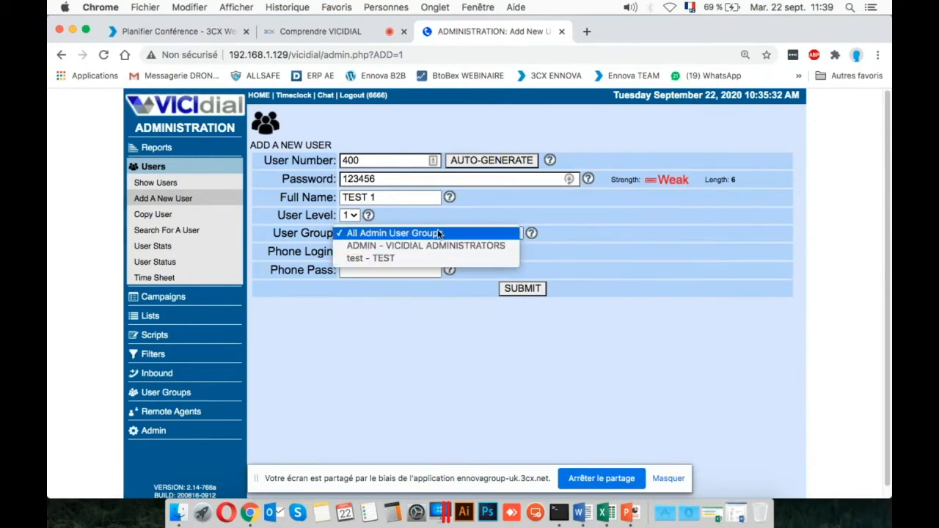
left_click(502, 233)
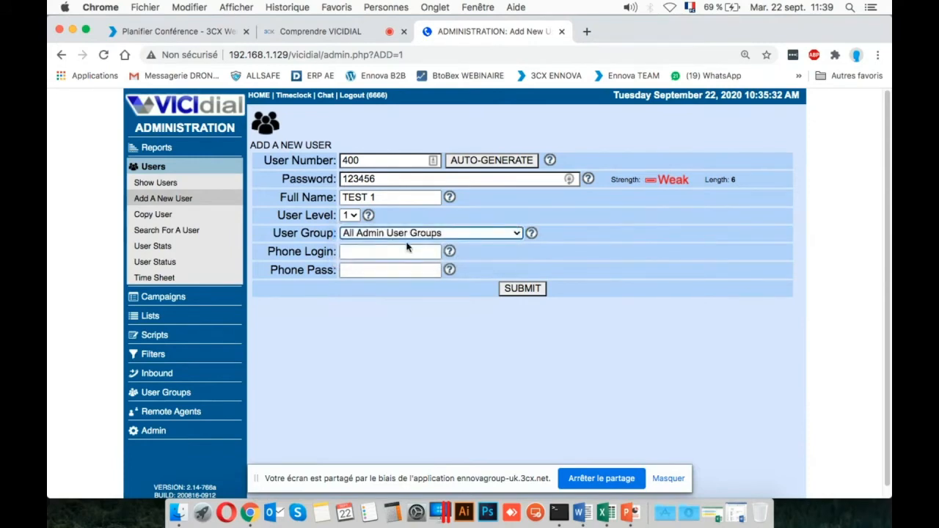
Set the phone login to 400, enter the phone password, and submit the new user.
left_click(387, 252)
left_click(299, 275)
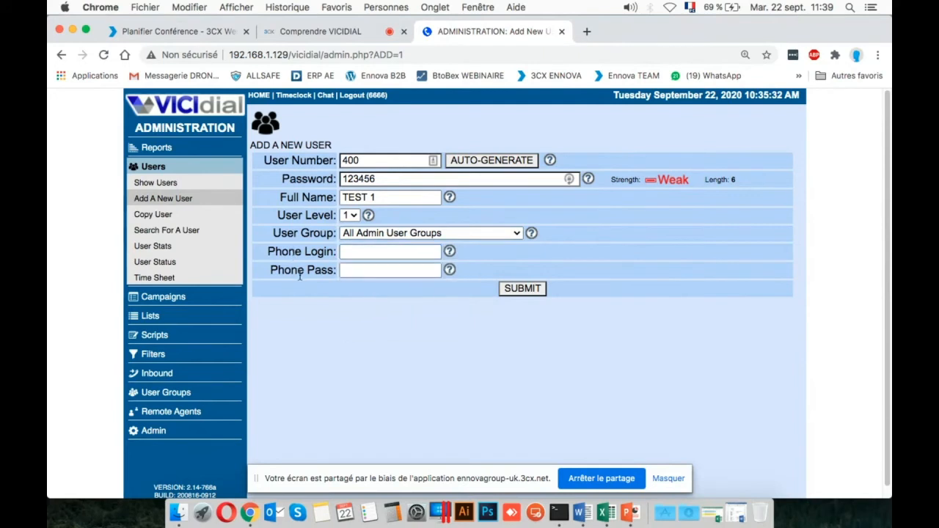
left_click(355, 256)
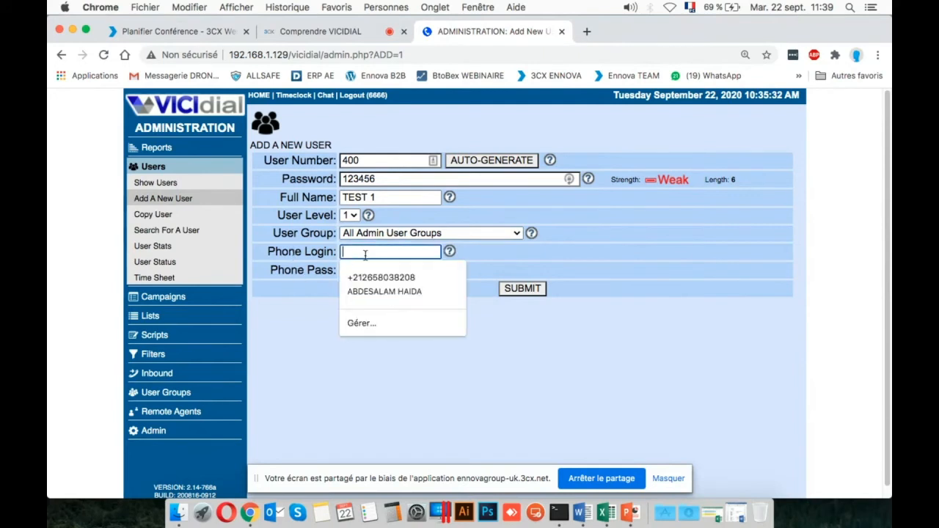
left_click(493, 267)
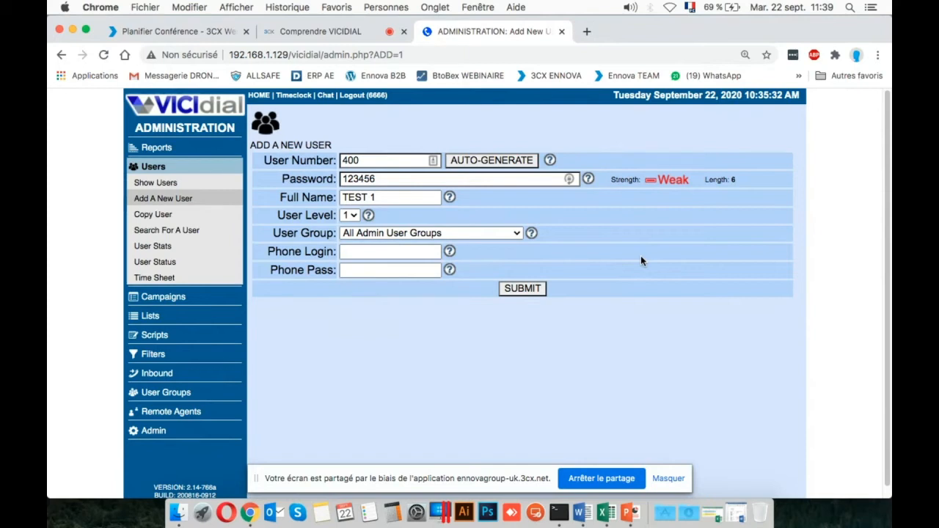
left_click(395, 251)
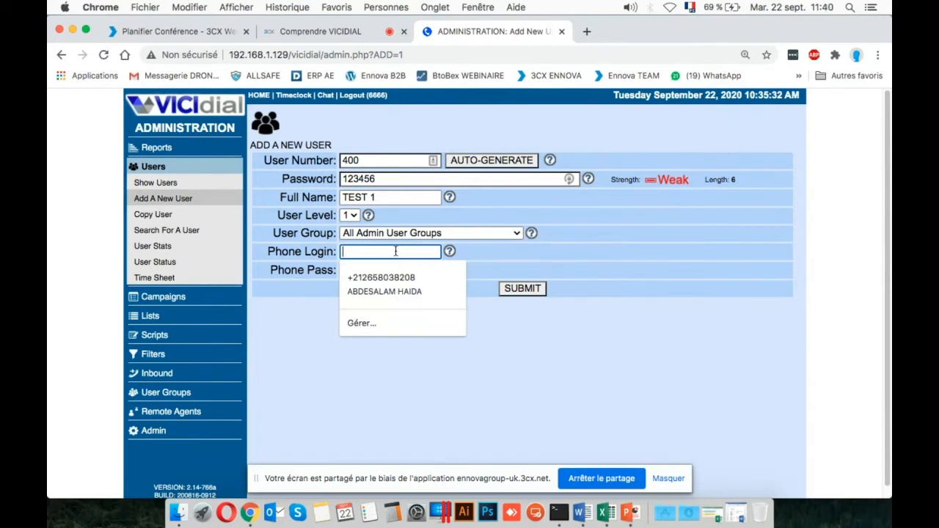
type("400")
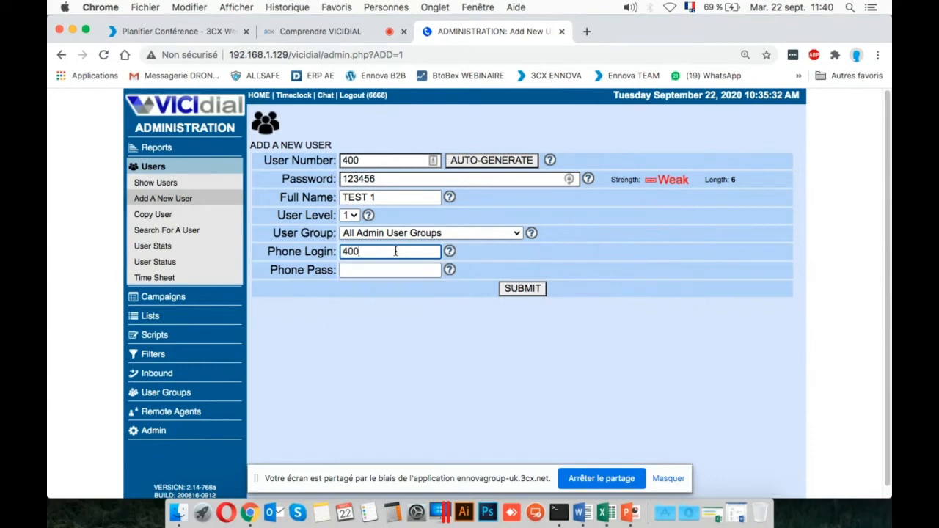
key("Tab")
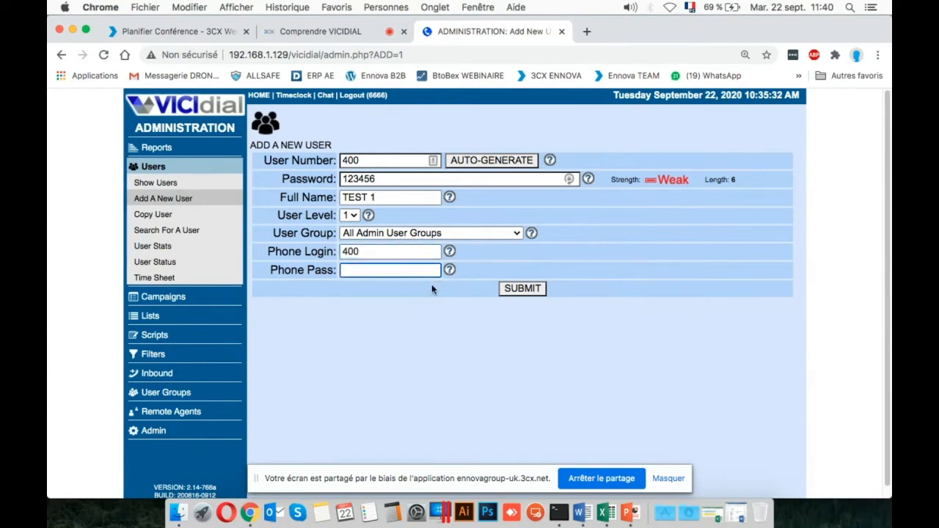
type("12")
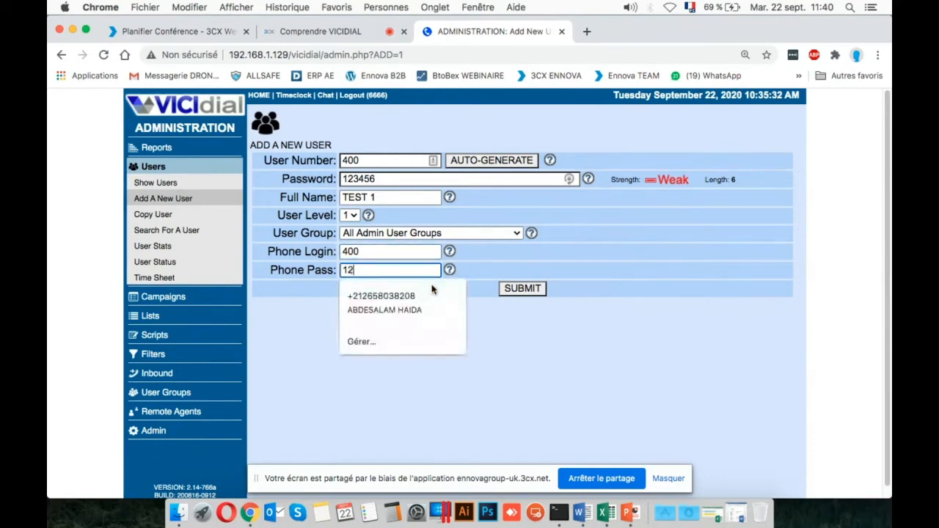
type("3456")
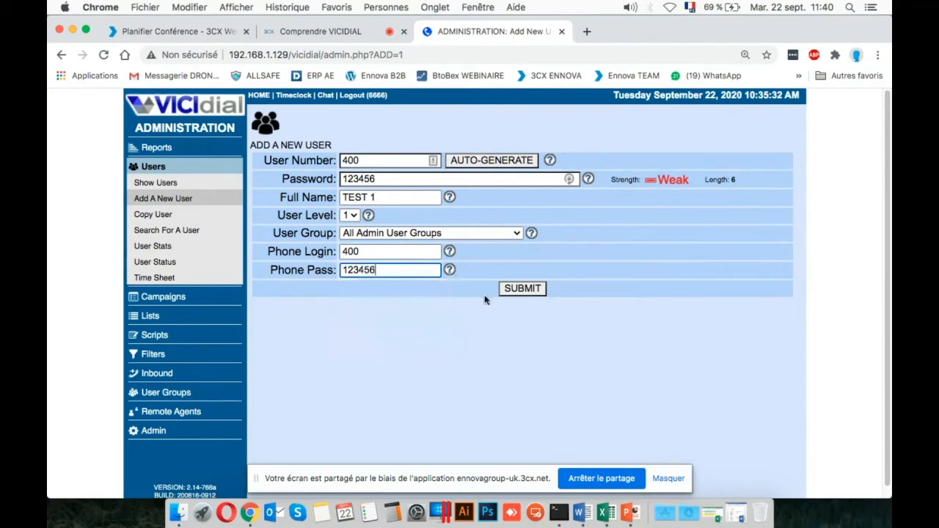
left_click(509, 289)
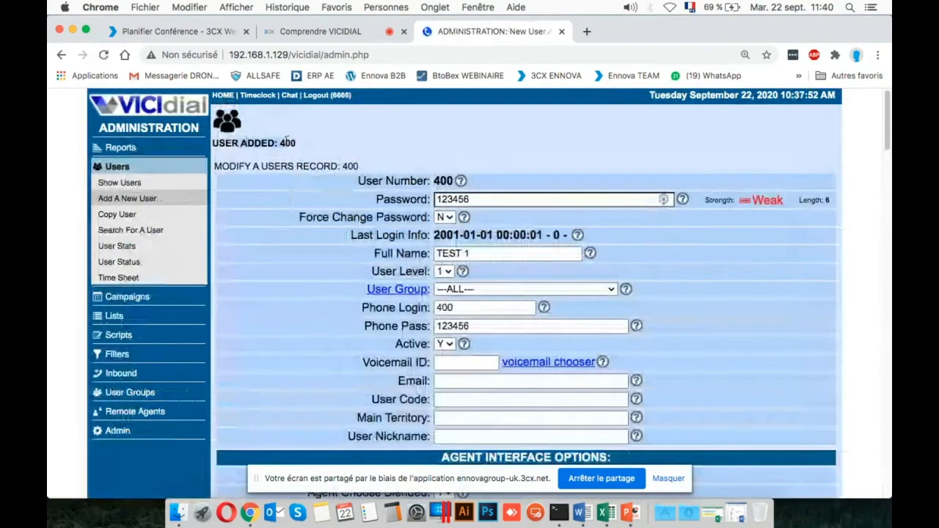
Look through the general account fields in the record of the newly added user.
scroll(450, 192, "down", 1)
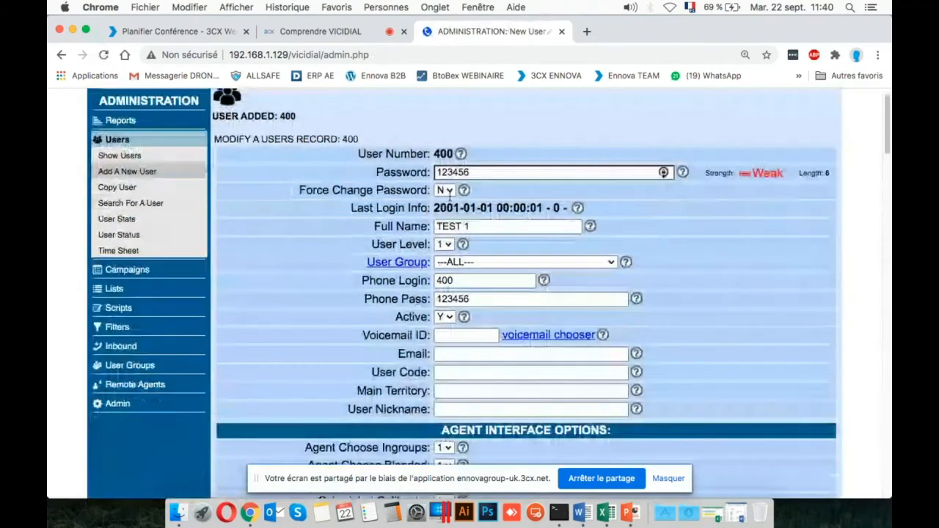
scroll(446, 194, "down", 1)
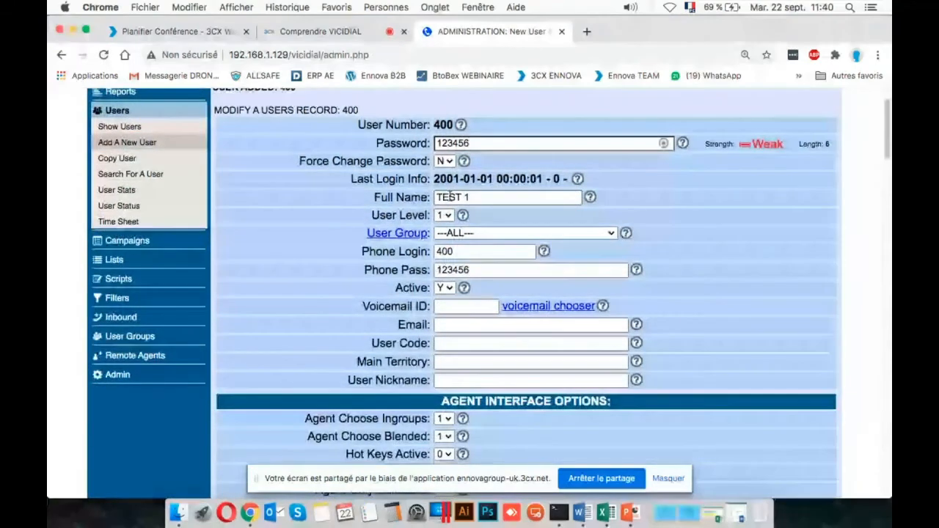
scroll(449, 197, "up", 1)
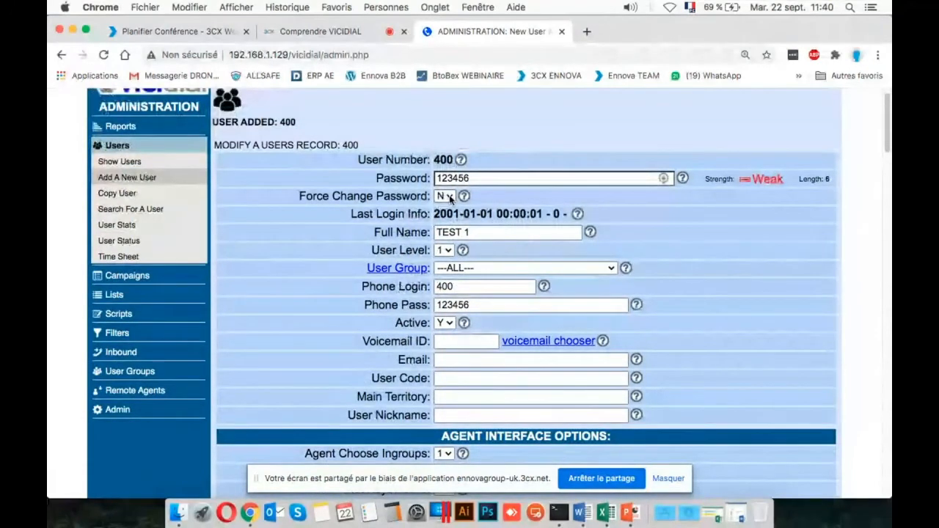
scroll(450, 198, "down", 1)
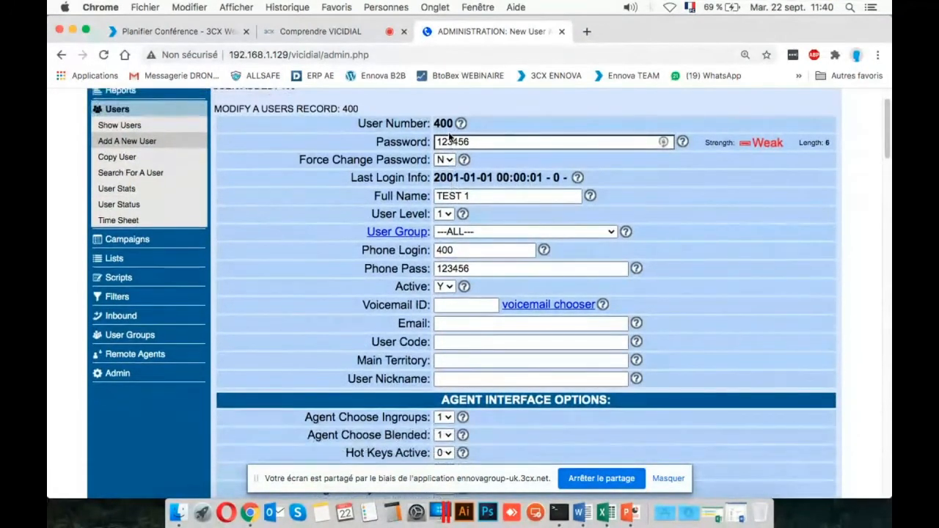
scroll(440, 221, "down", 2)
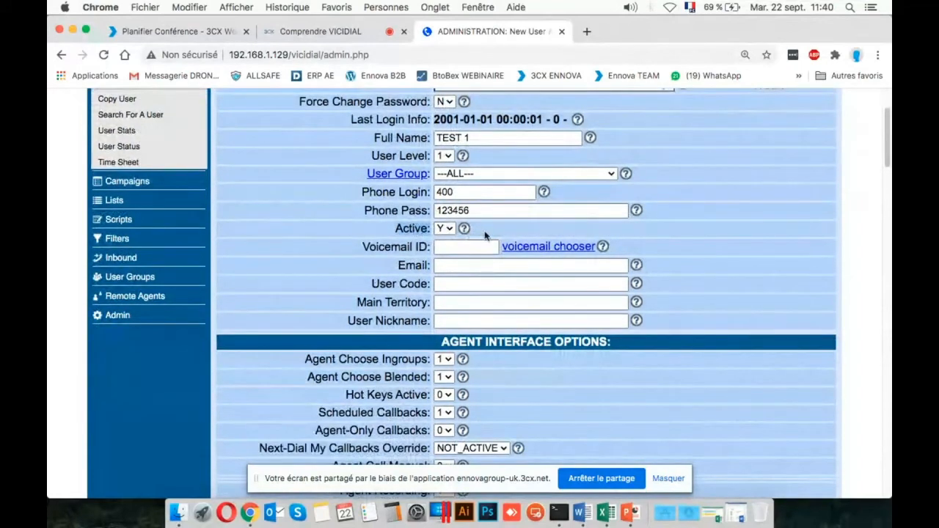
Check the choices for the Active field, keeping Y, and examine the empty Voicemail ID and Email fields.
left_click(444, 228)
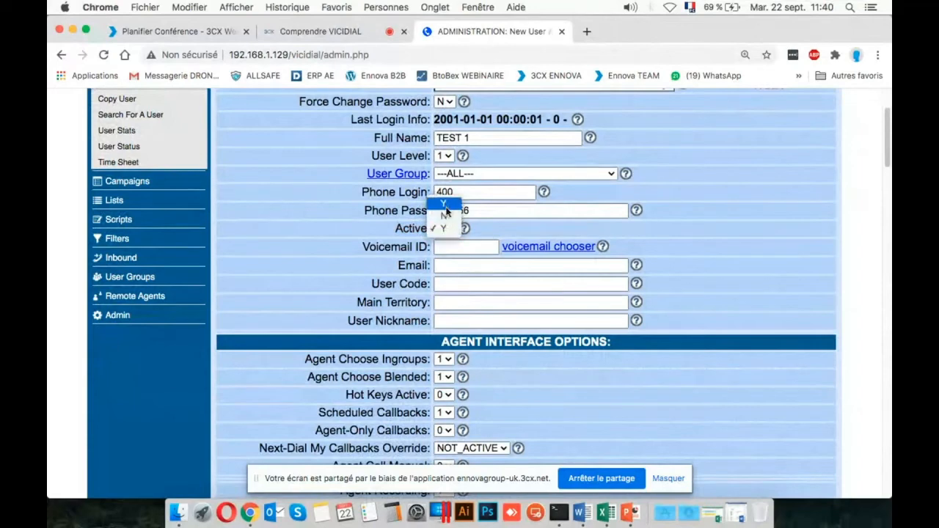
left_click(449, 228)
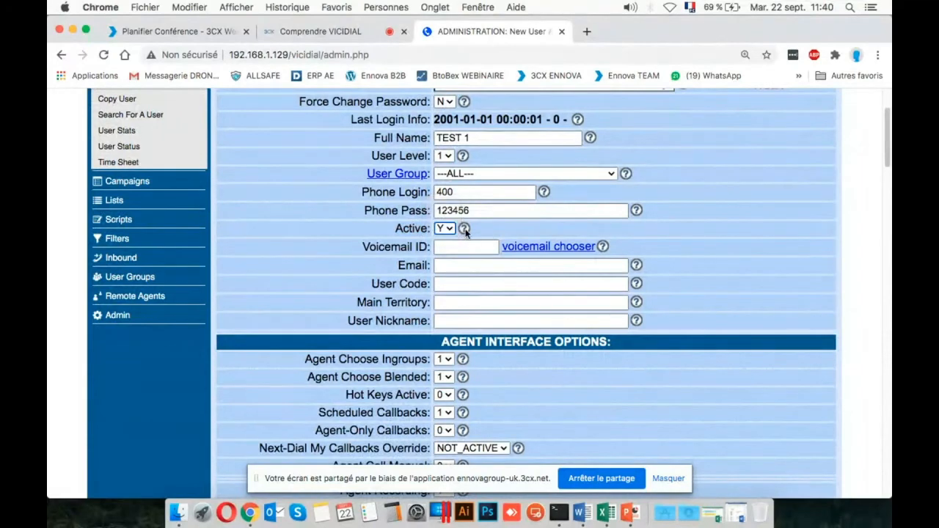
left_click(446, 250)
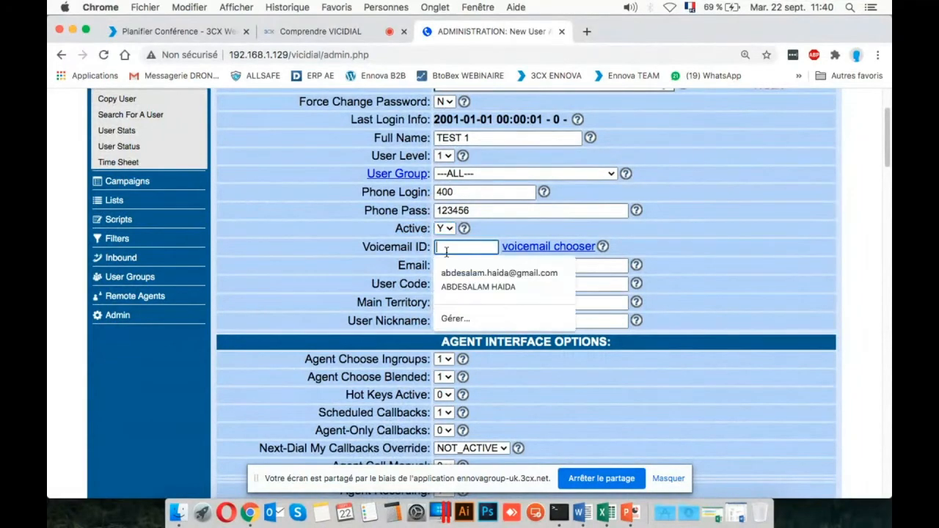
left_click(398, 251)
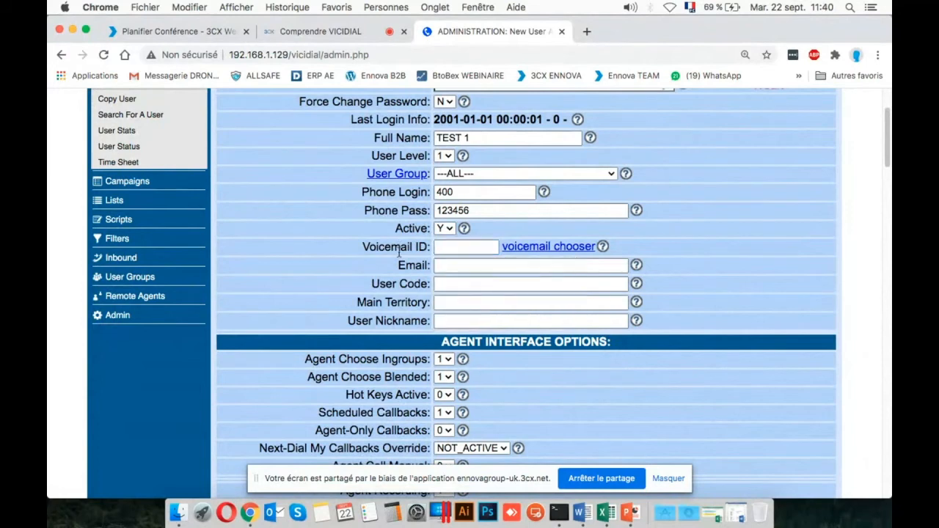
left_click(461, 262)
left_click(741, 256)
Go to the Agent Interface Options section of the user record and highlight its heading.
scroll(476, 193, "down", 5)
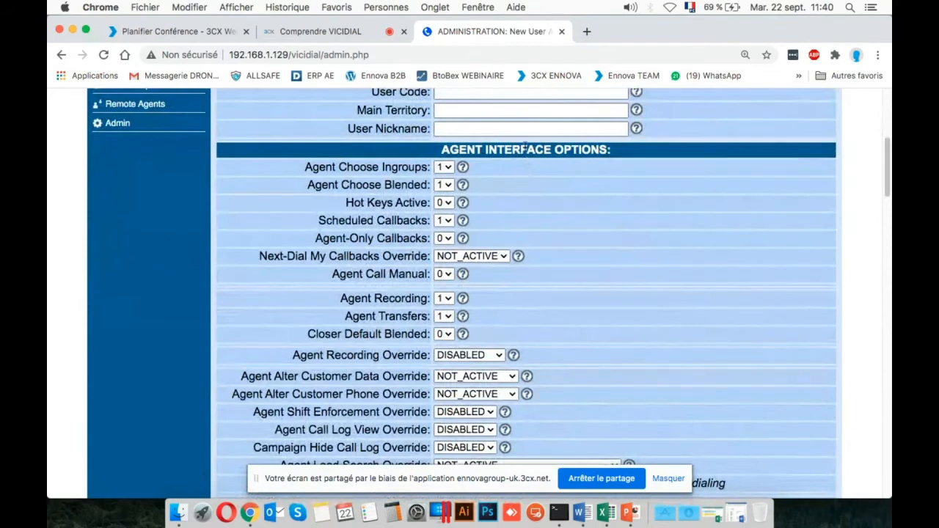
double_click(524, 149)
triple_click(525, 146)
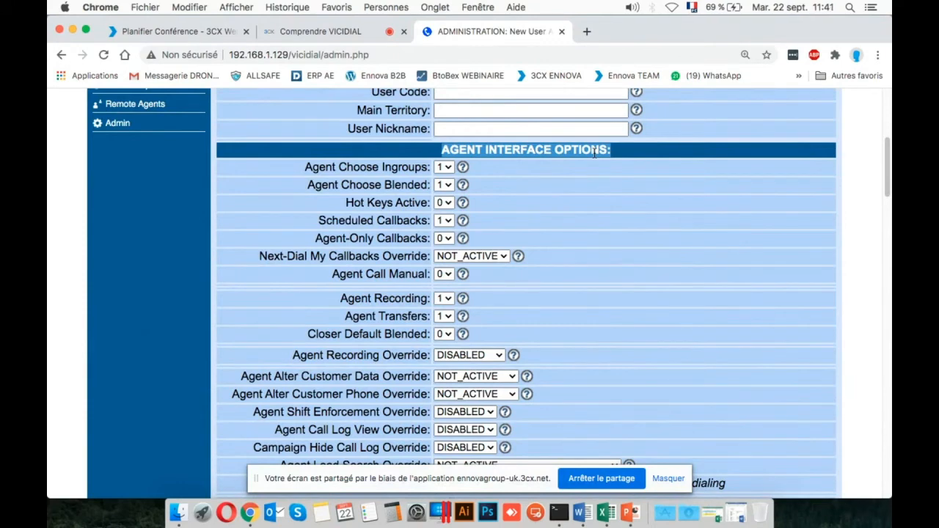
Examine the choices for Agent Choose Ingroups, keeping 1, and highlight the setting's label.
scroll(593, 152, "down", 1)
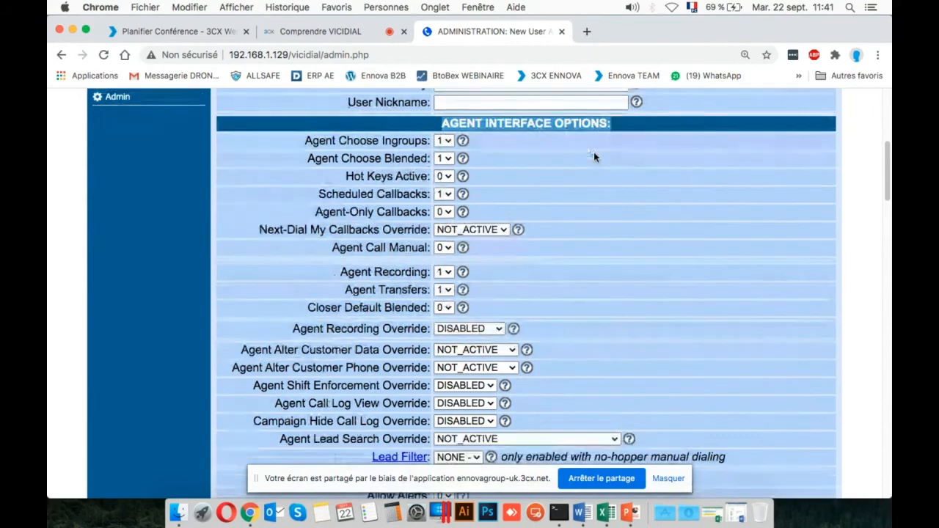
left_click(445, 143)
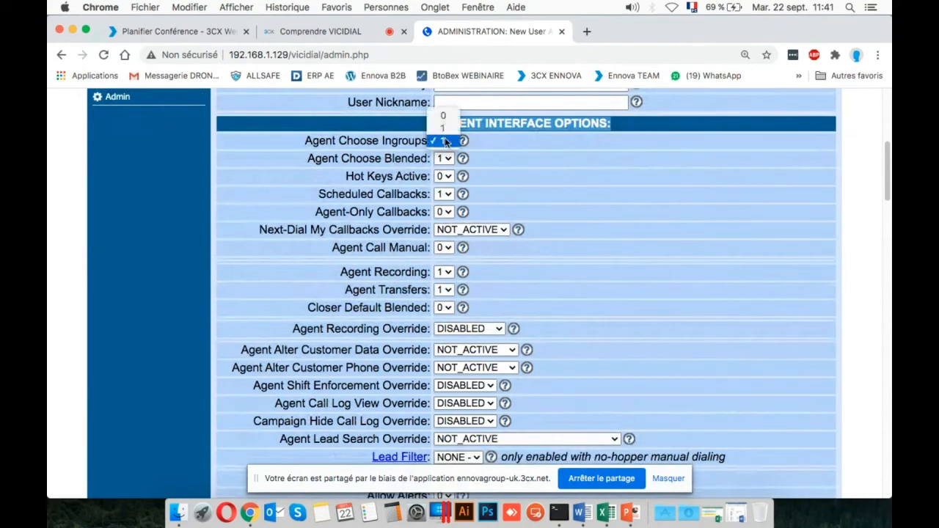
left_click(441, 140)
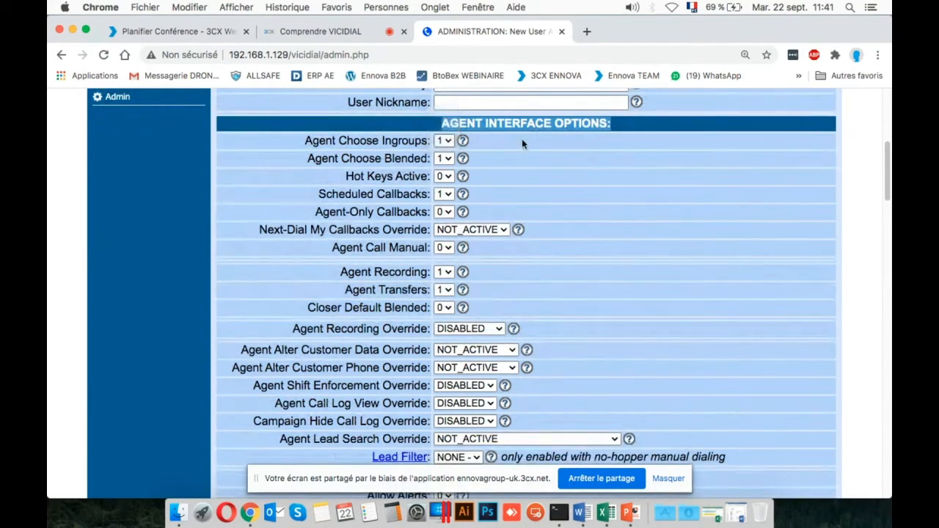
left_click(453, 142)
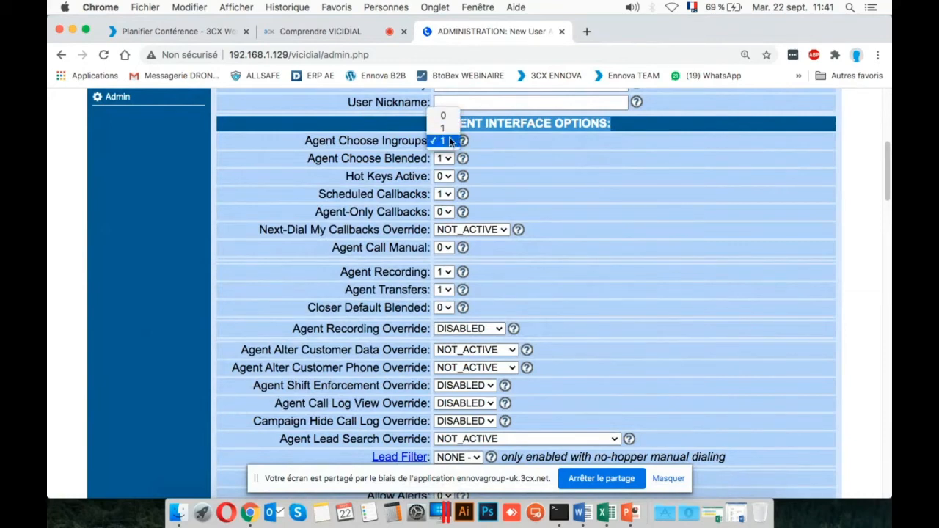
left_click(527, 150)
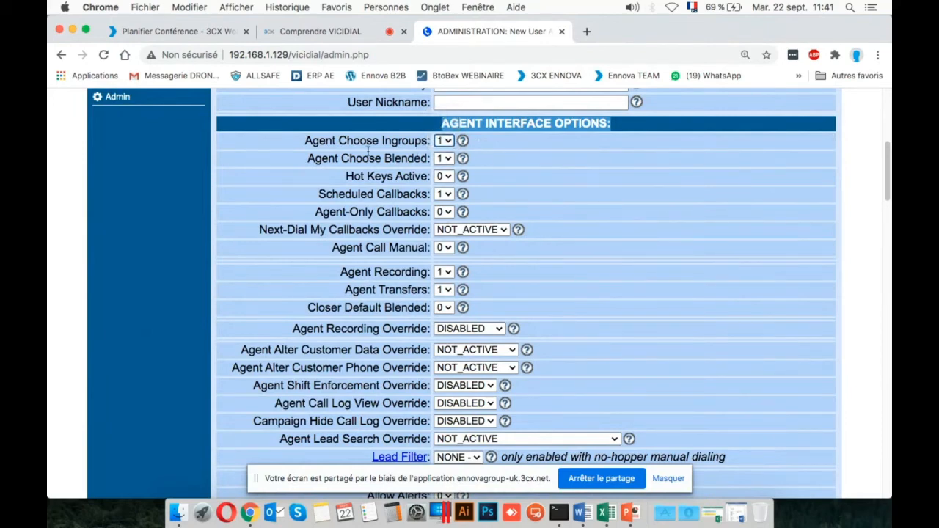
left_click(334, 141)
triple_click(341, 141)
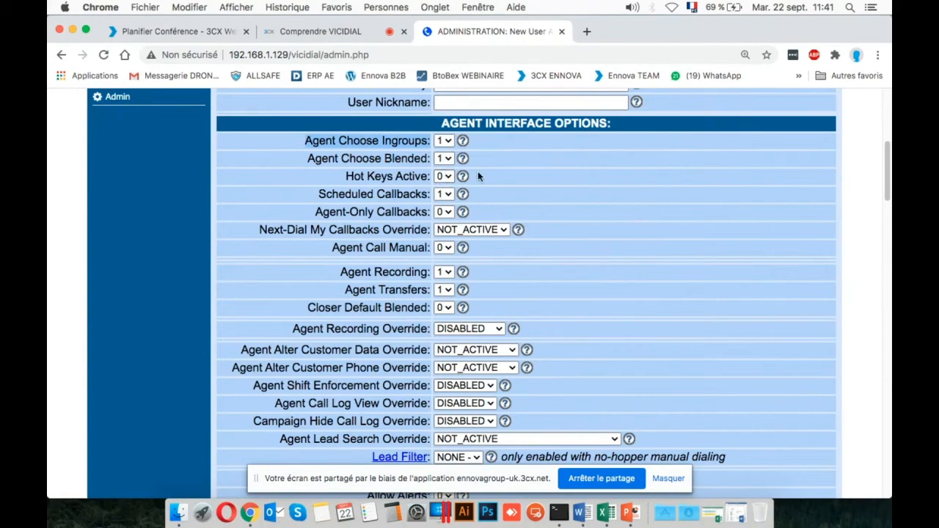
Look over the agent settings again and reselect the Agent Interface Options heading text.
scroll(518, 170, "up", 1)
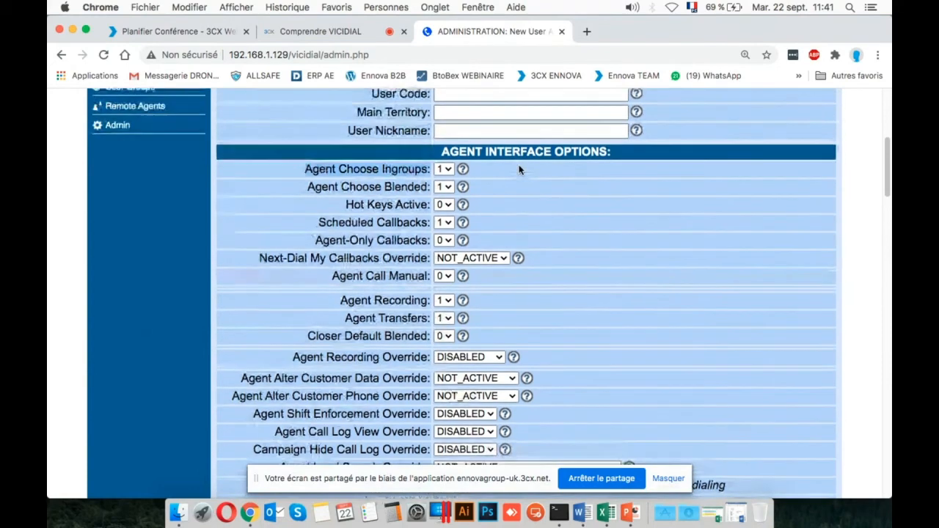
scroll(518, 170, "down", 1)
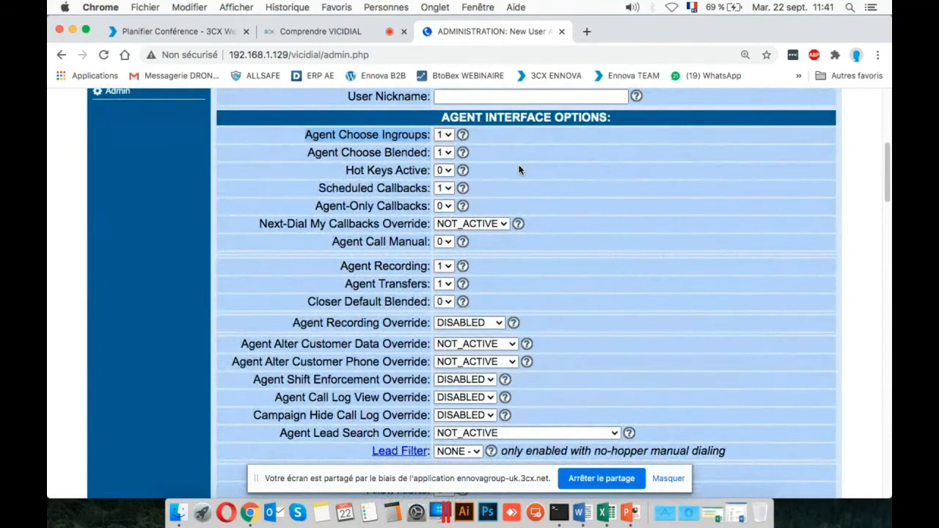
left_click(518, 169)
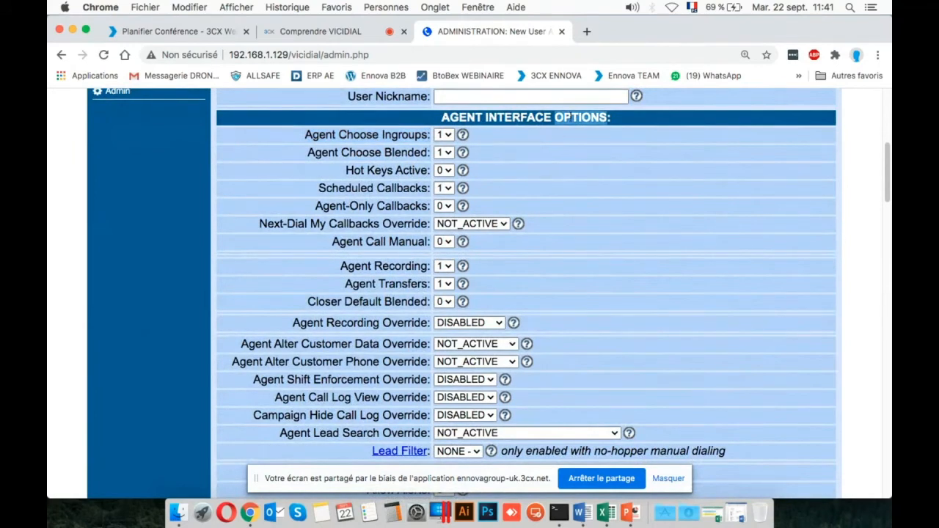
triple_click(569, 117)
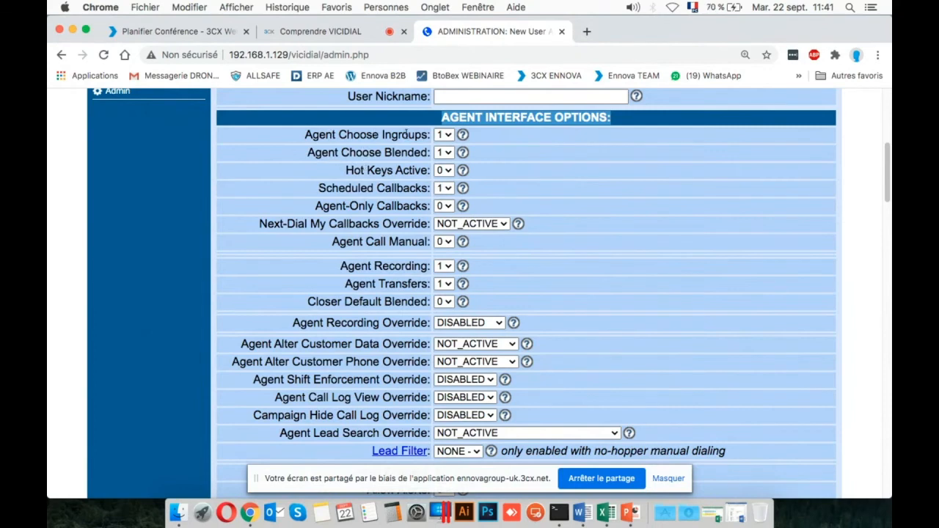
Highlight the Agent Choose Ingroups label and examine the remaining agent interface settings through to the Custom 1 to 5 fields.
triple_click(406, 135)
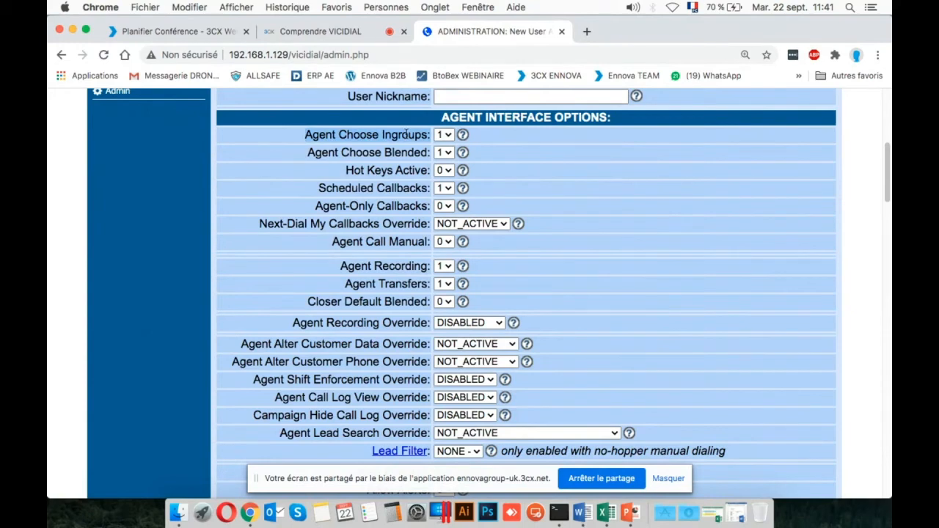
scroll(580, 228, "down", 1)
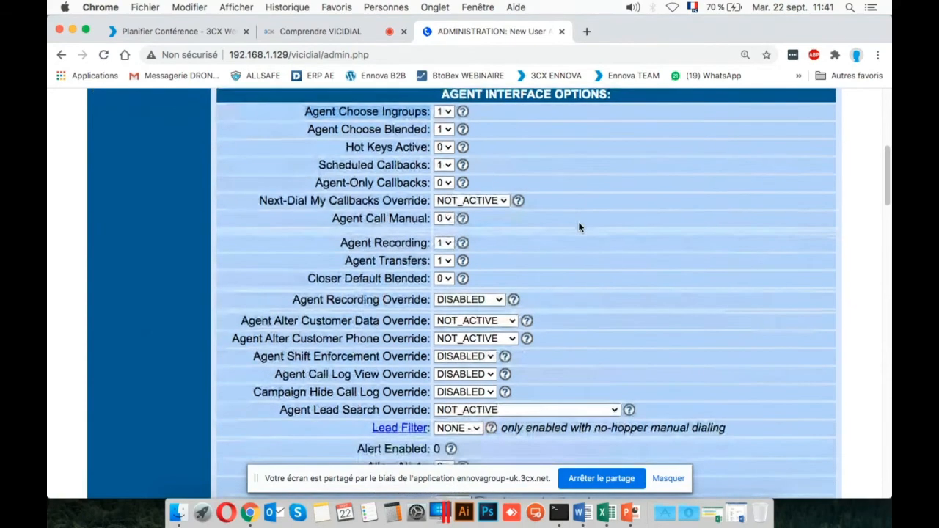
scroll(580, 227, "down", 2)
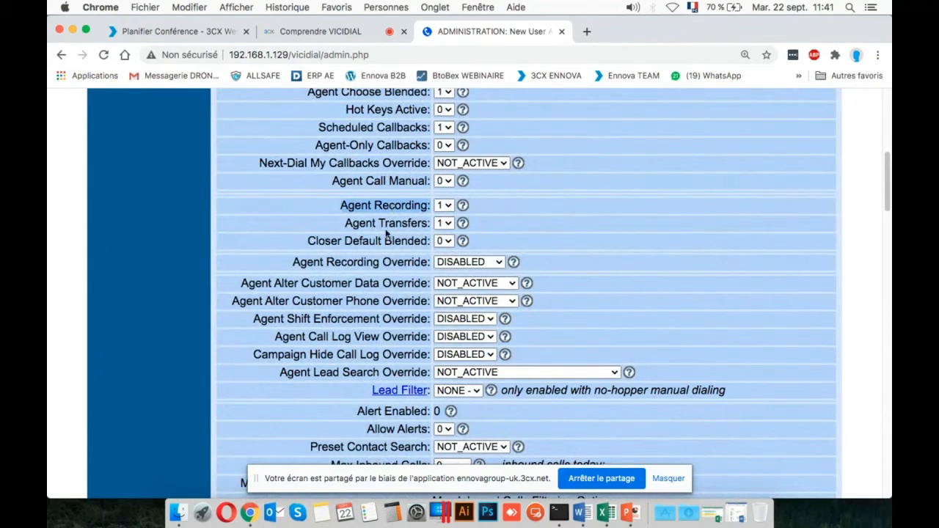
scroll(378, 224, "down", 3)
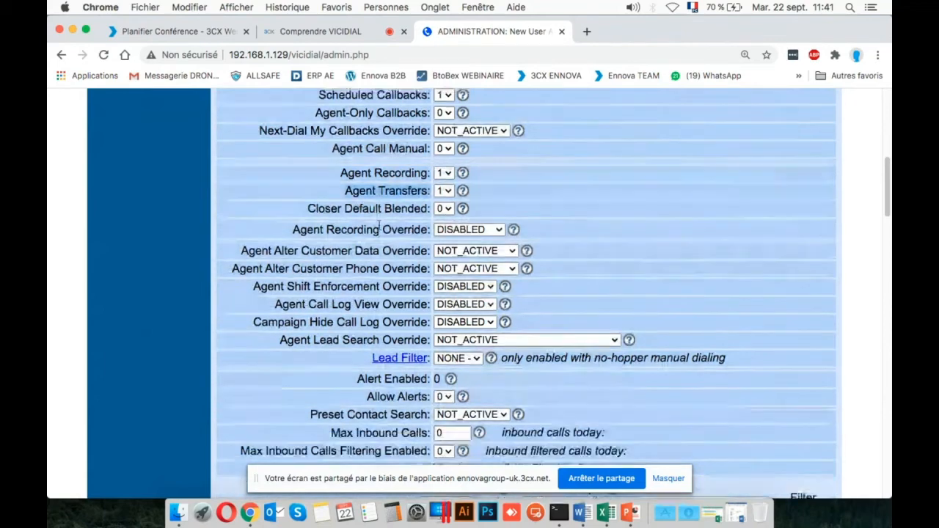
scroll(415, 273, "down", 5)
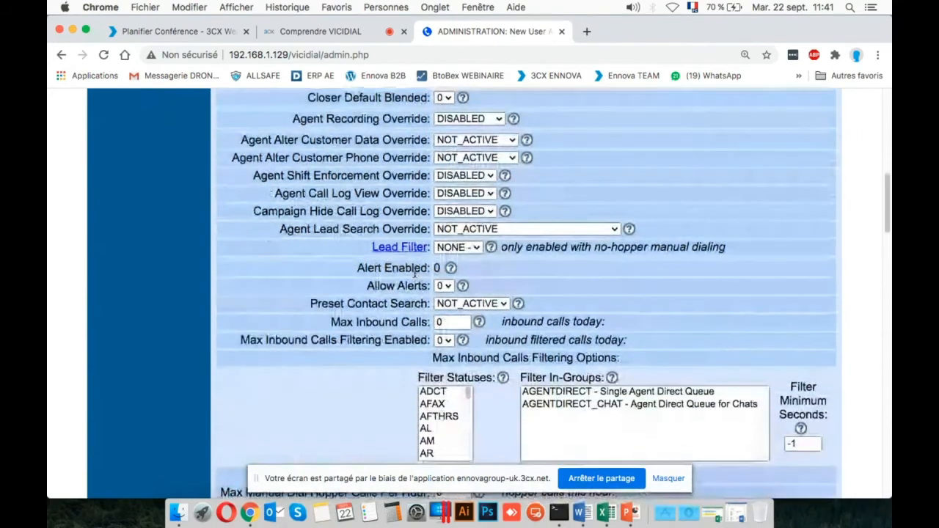
scroll(415, 276, "down", 4)
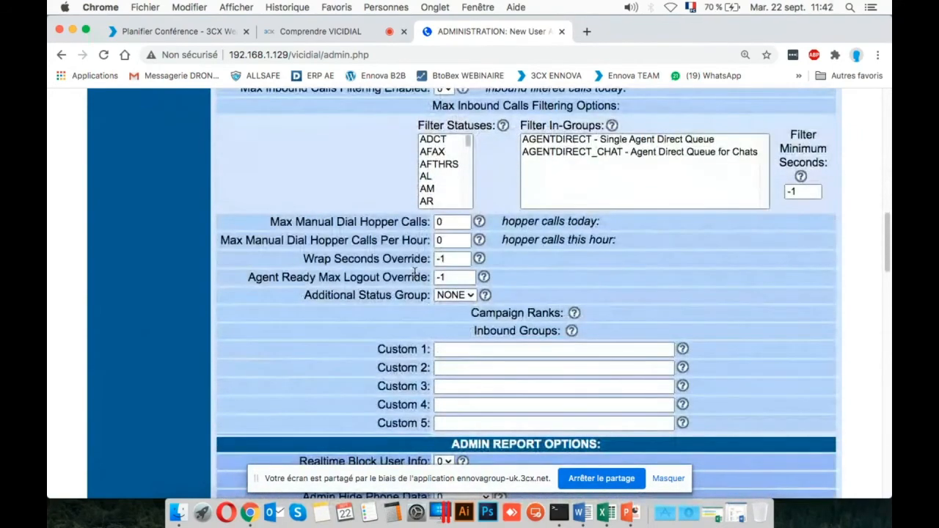
scroll(415, 275, "down", 1)
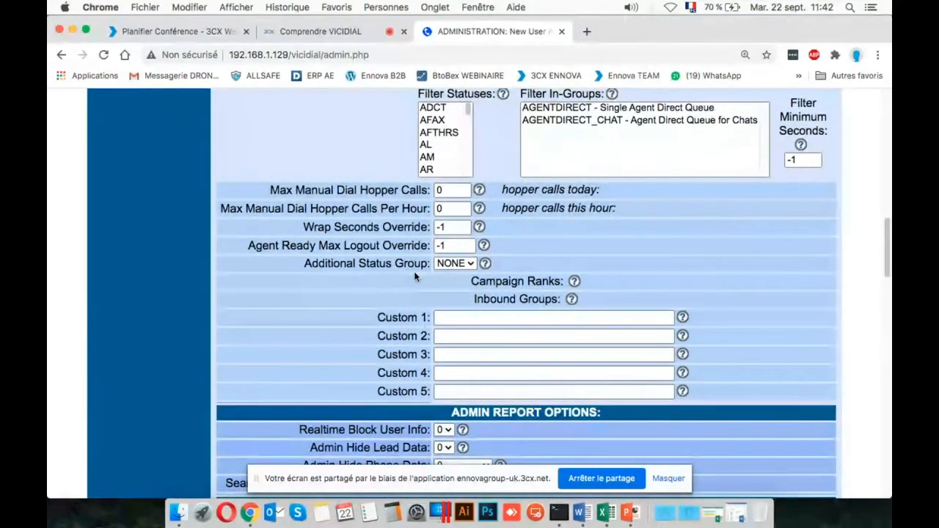
Examine the Admin Report Options section and highlight the Admin Interface Options heading.
scroll(416, 275, "down", 4)
scroll(415, 274, "down", 3)
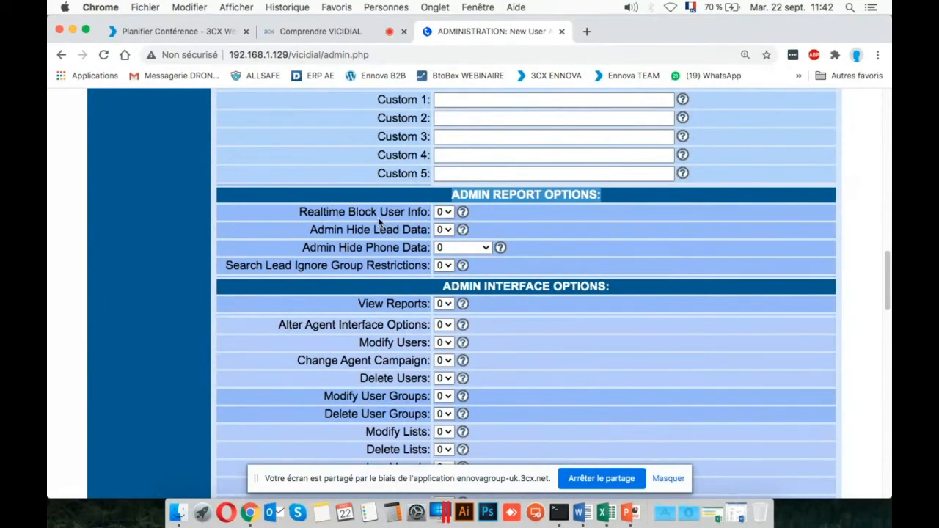
left_click(350, 212)
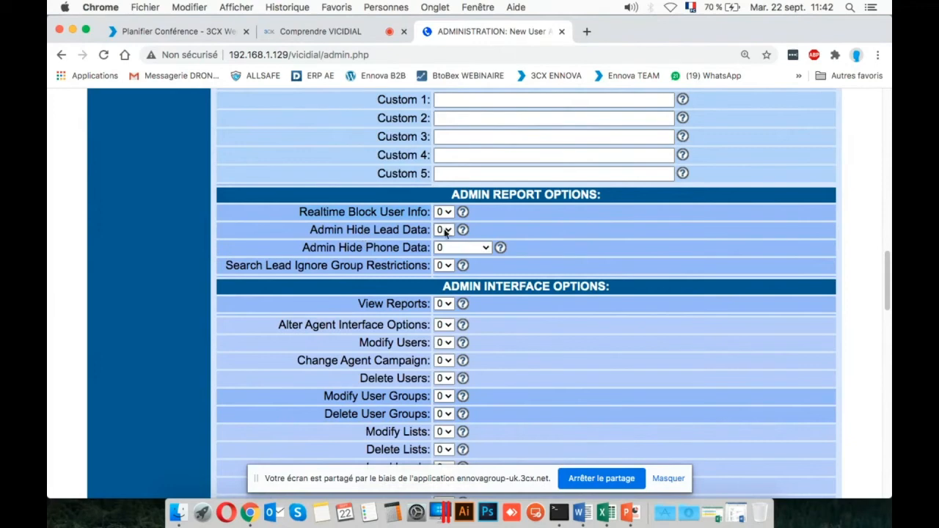
scroll(502, 265, "down", 3)
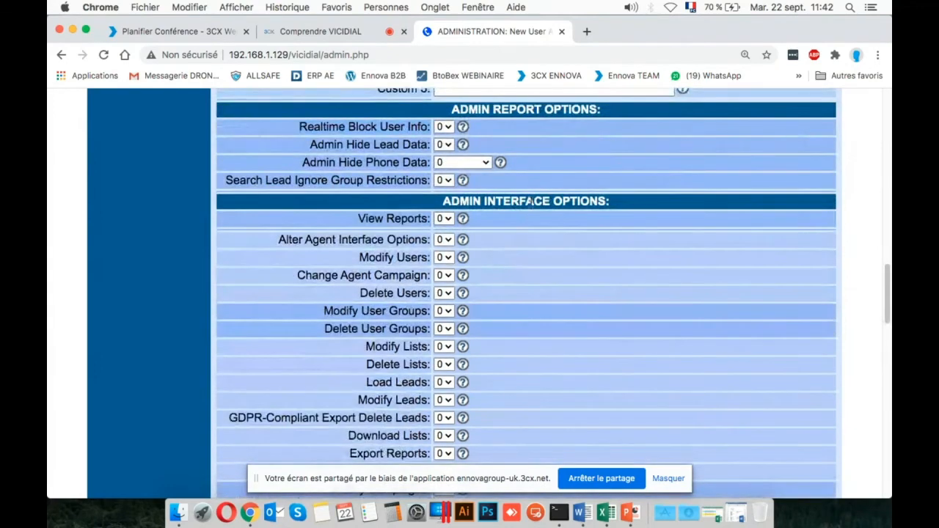
triple_click(528, 202)
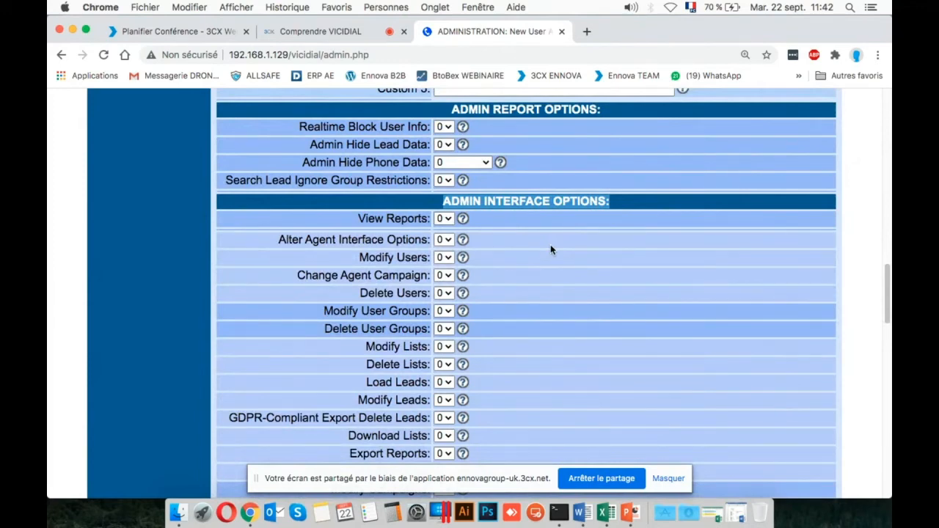
Check the 3CX conference details and the Comprendre VICIDIAL meeting, and return to the VICIdial user record.
left_click(186, 32)
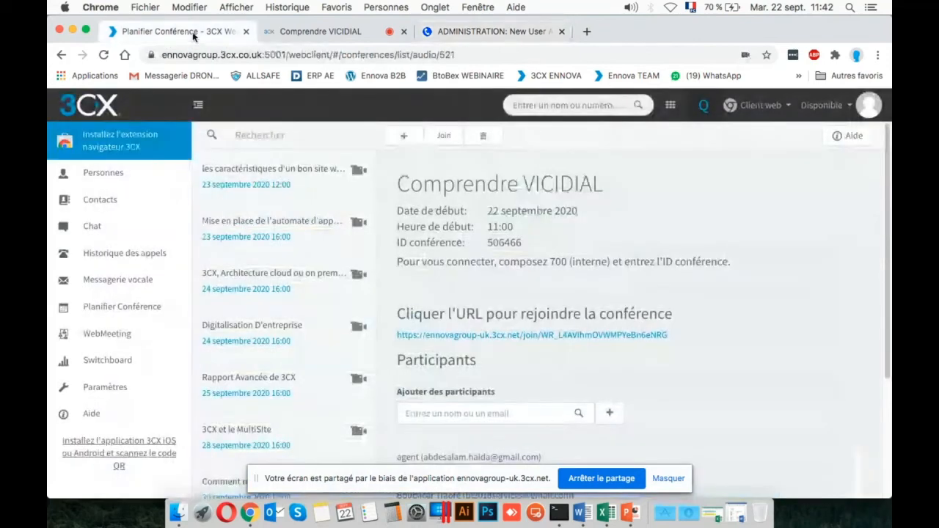
left_click(337, 35)
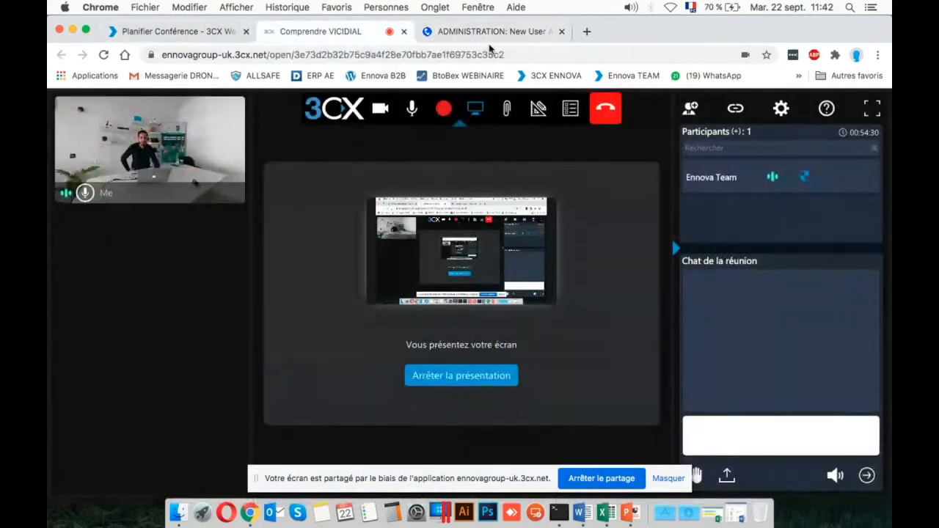
left_click(512, 32)
Examine the Admin Interface Options permissions, from View Reports through the timeclock settings, and the API User Options.
scroll(543, 144, "down", 4)
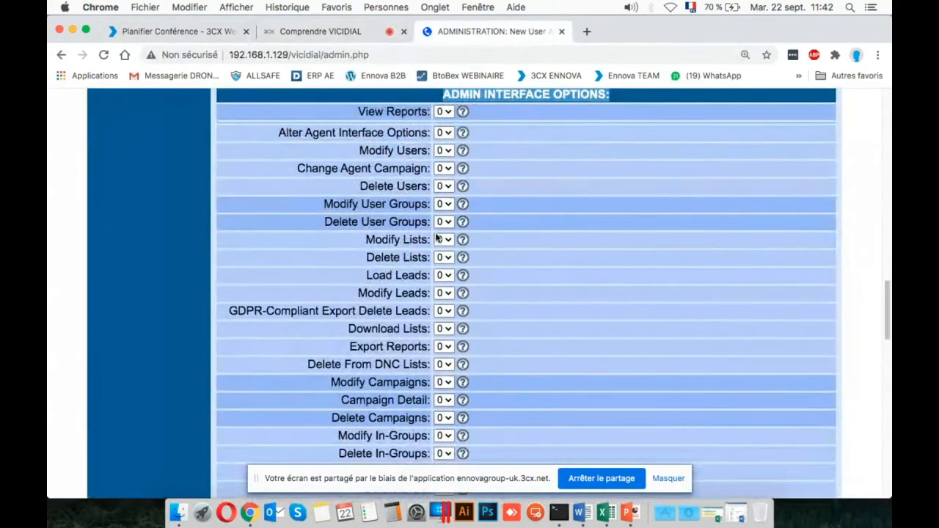
scroll(459, 311, "down", 3)
scroll(459, 313, "down", 8)
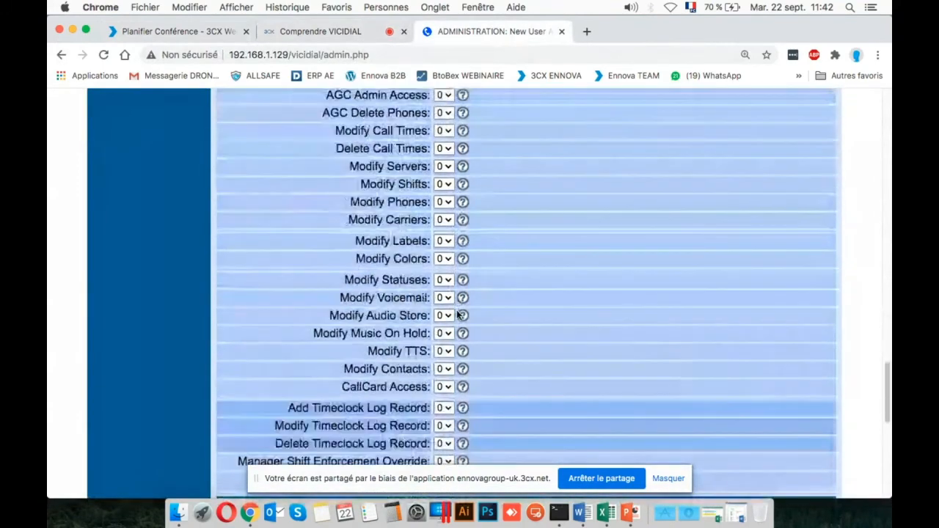
scroll(458, 314, "up", 6)
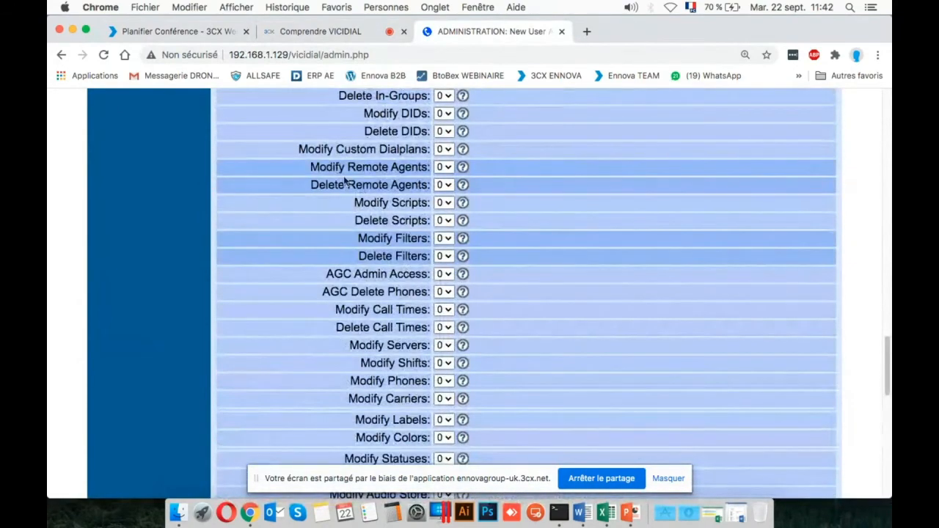
scroll(361, 273, "down", 1)
scroll(362, 273, "down", 5)
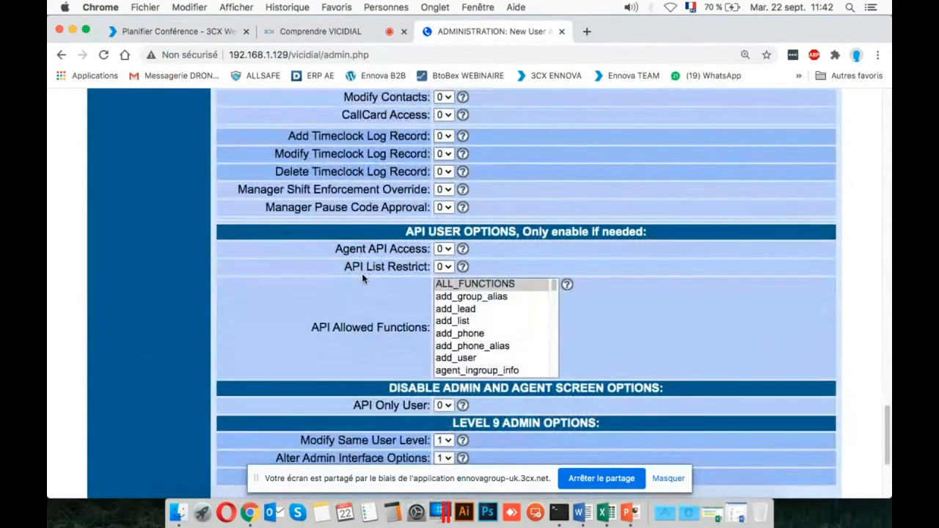
Highlight the Disable Admin and Agent Screen Options heading and examine the Level 9 Admin Options and the user report links.
scroll(361, 273, "down", 2)
scroll(362, 277, "down", 1)
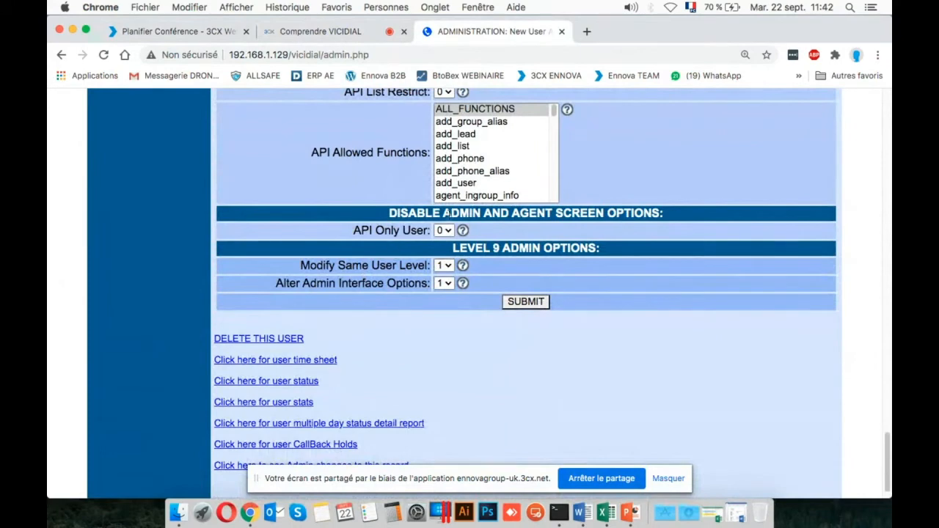
triple_click(420, 213)
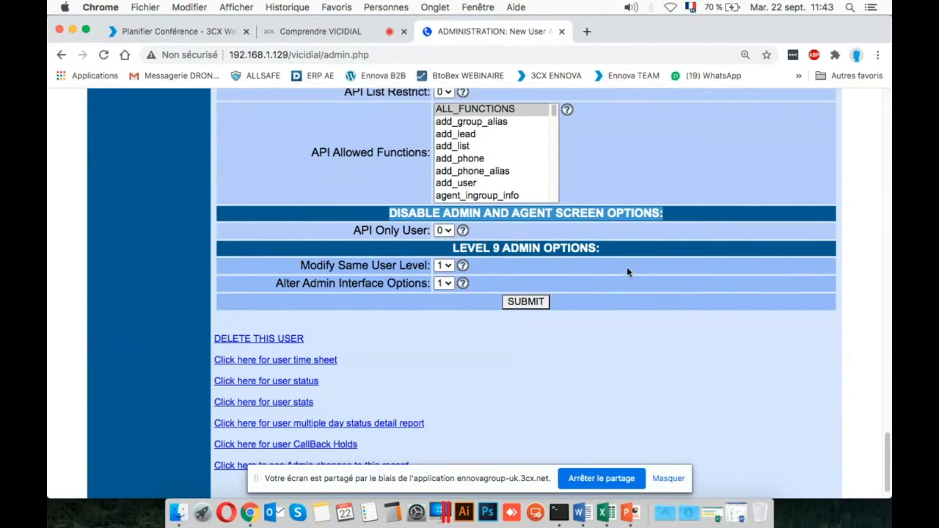
scroll(626, 272, "down", 2)
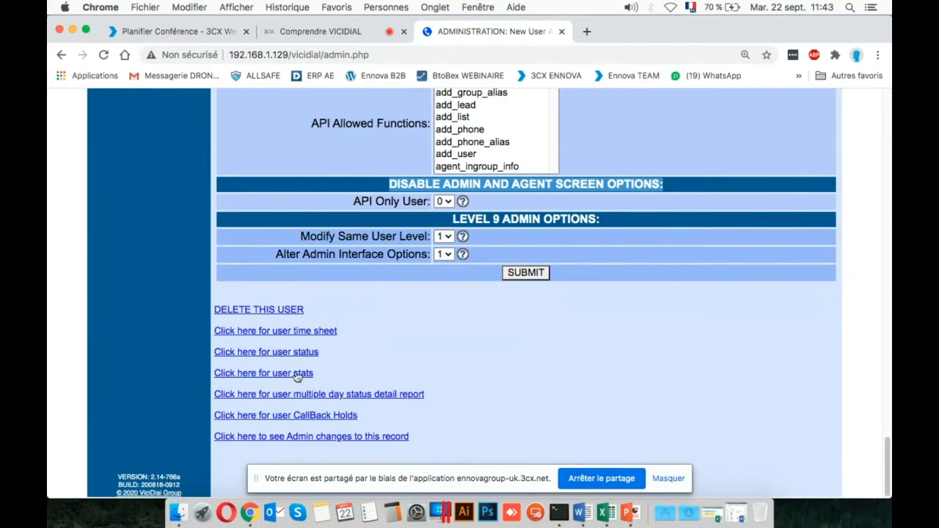
Return to the beginning of the user record and try to open the Copy User form.
scroll(290, 389, "up", 20)
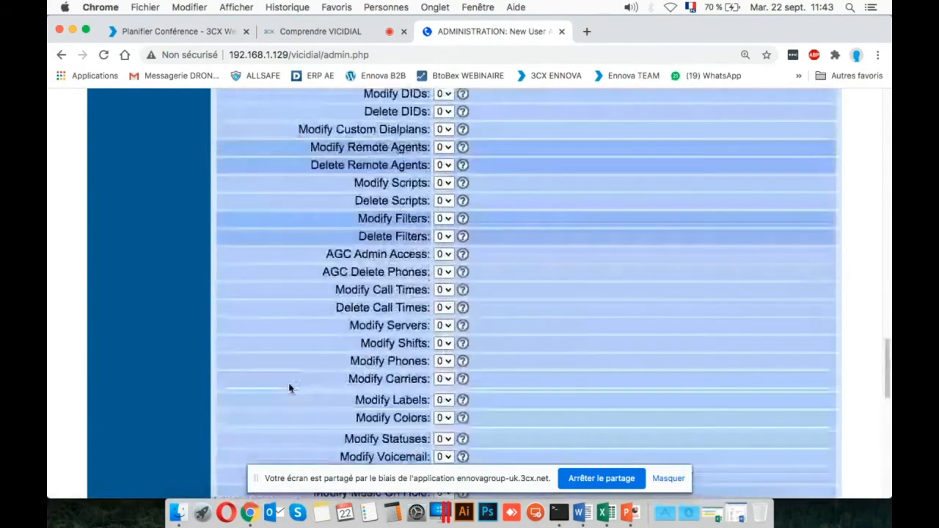
scroll(290, 389, "up", 5)
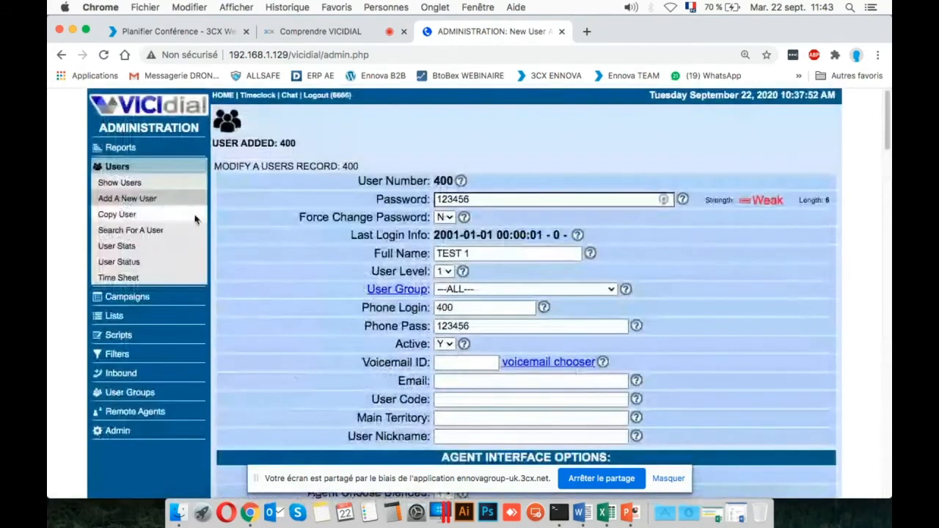
left_click(138, 214)
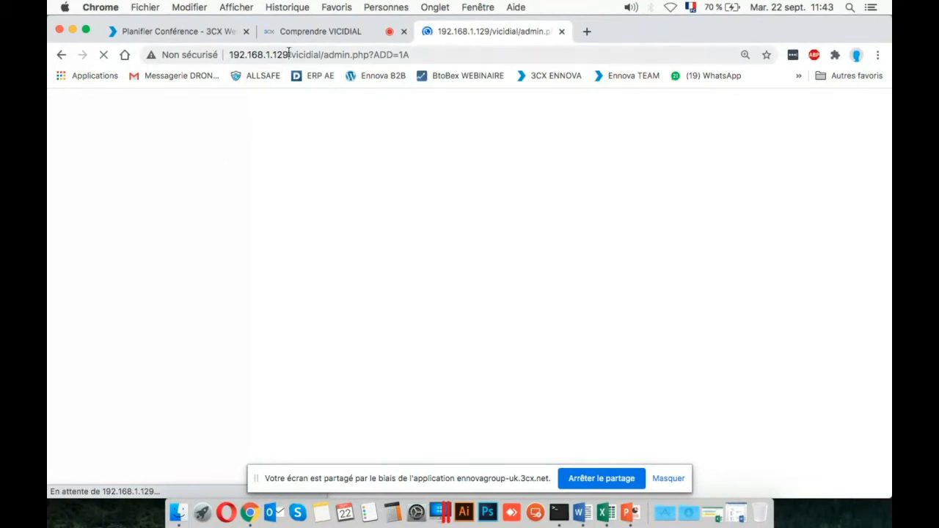
Load the VICIdial welcome screen from the server address 192.168.1.129 and enter the Administration area.
left_click_drag(289, 54, 538, 75)
key("BackSpace")
key("Return")
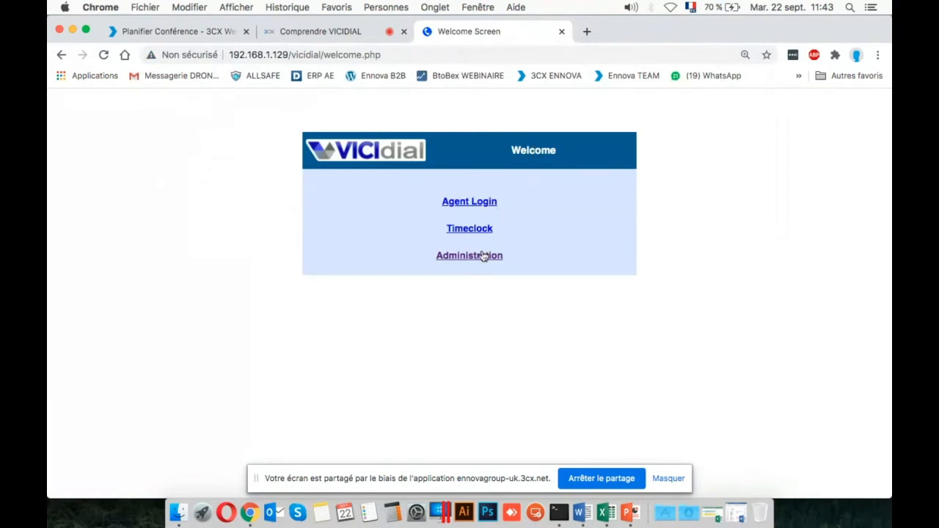
left_click(483, 255)
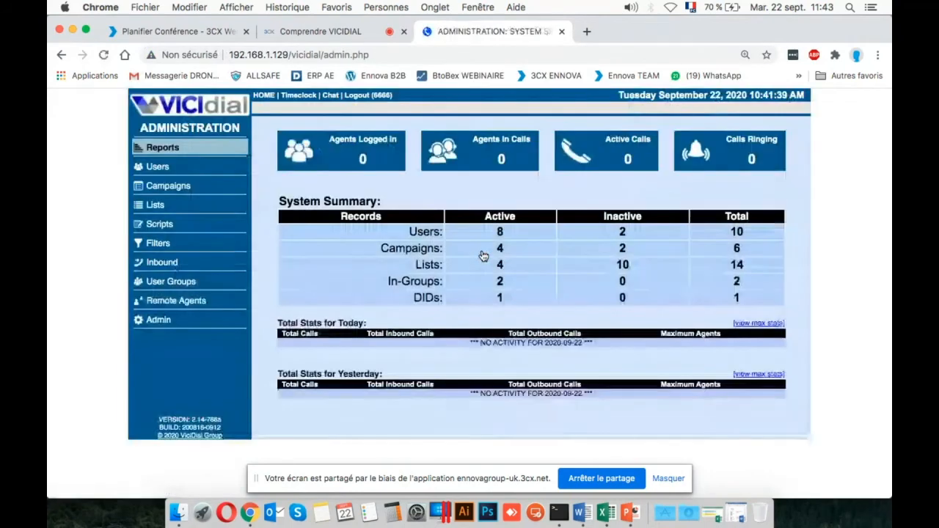
Show the user listings, open the Copy User form and examine its User Number field without entering anything.
left_click(174, 168)
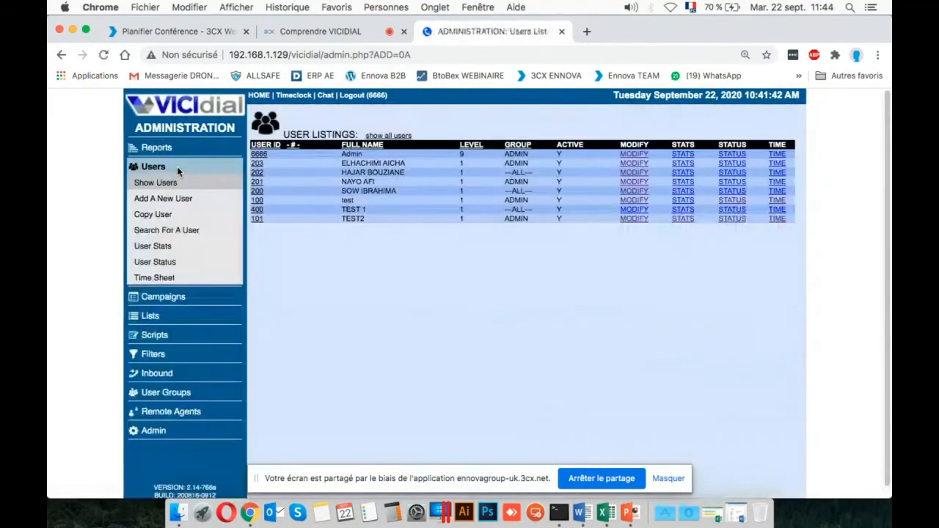
left_click(160, 214)
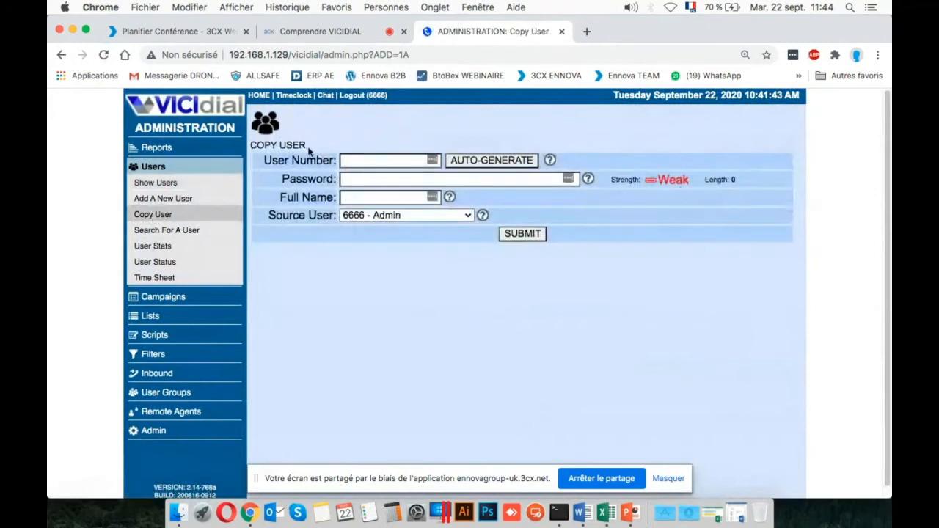
left_click(369, 158)
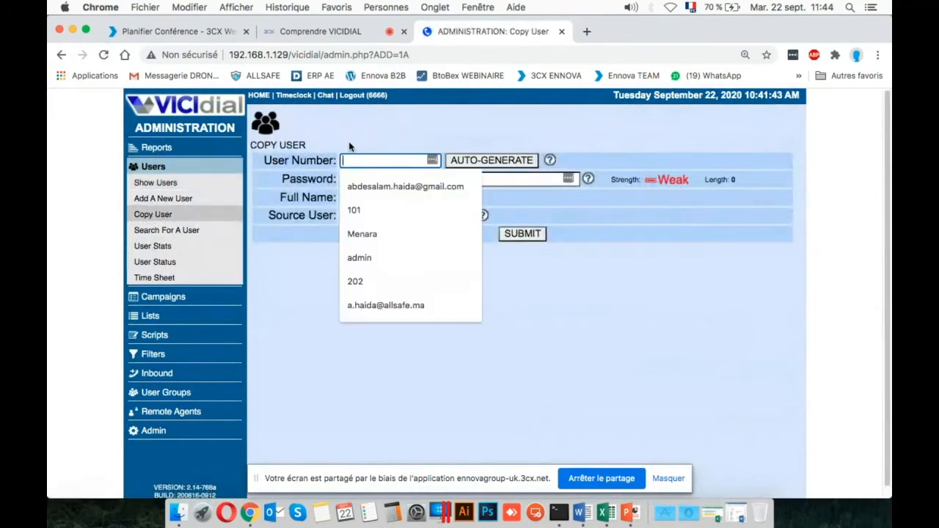
left_click(348, 146)
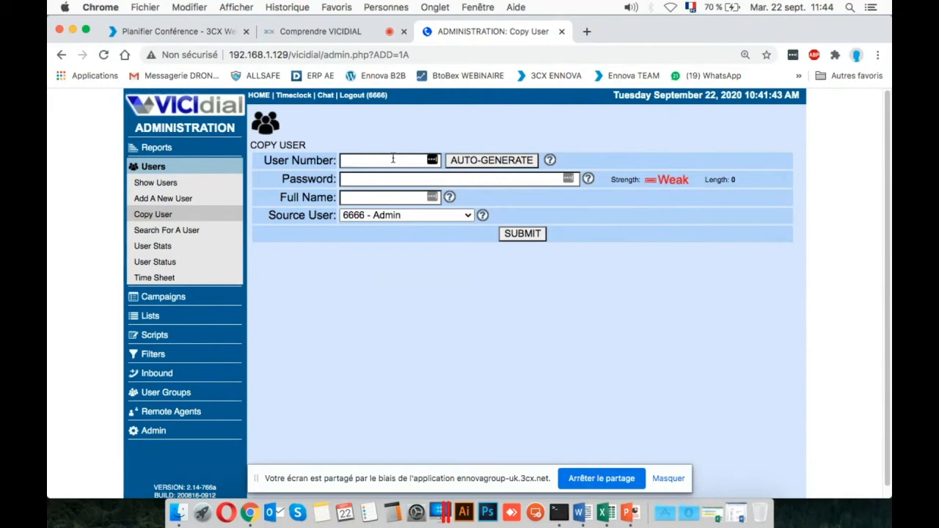
Open the Search For A User form and examine its search fields, leaving User Number empty.
left_click(192, 233)
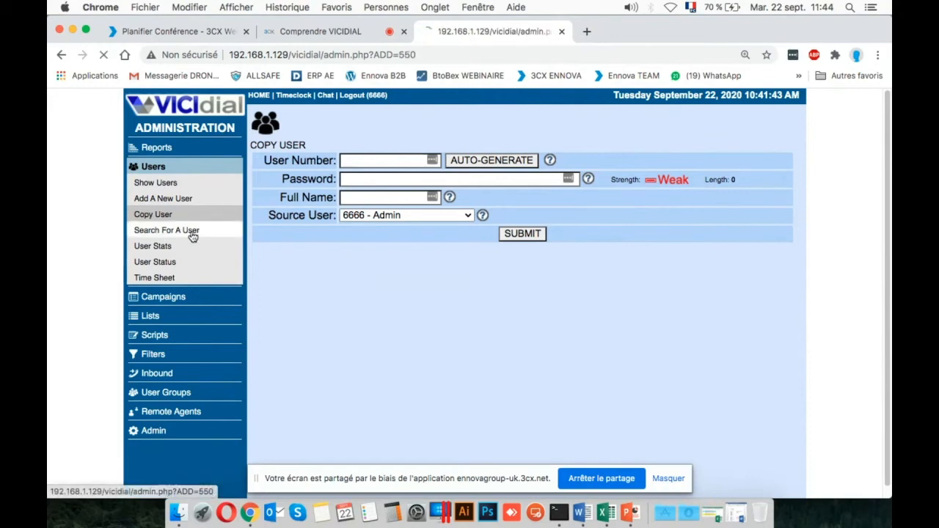
left_click(447, 139)
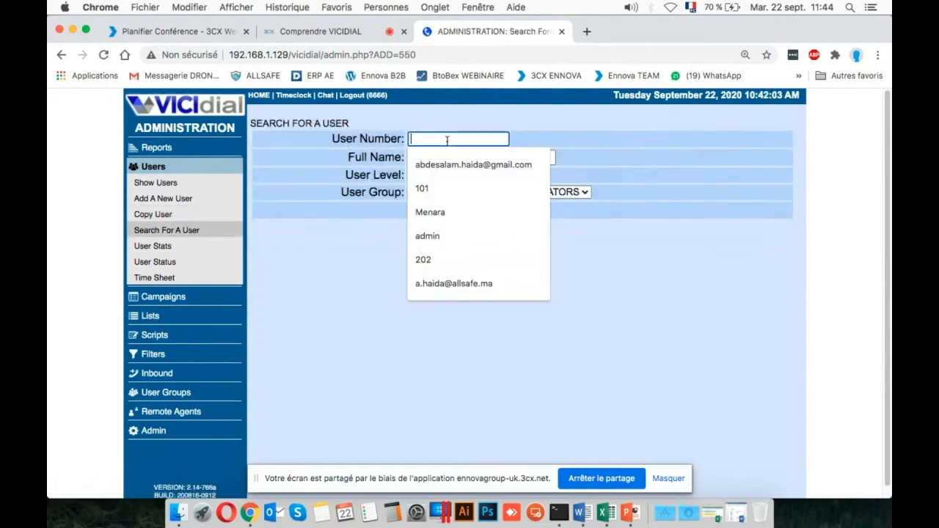
left_click(513, 136)
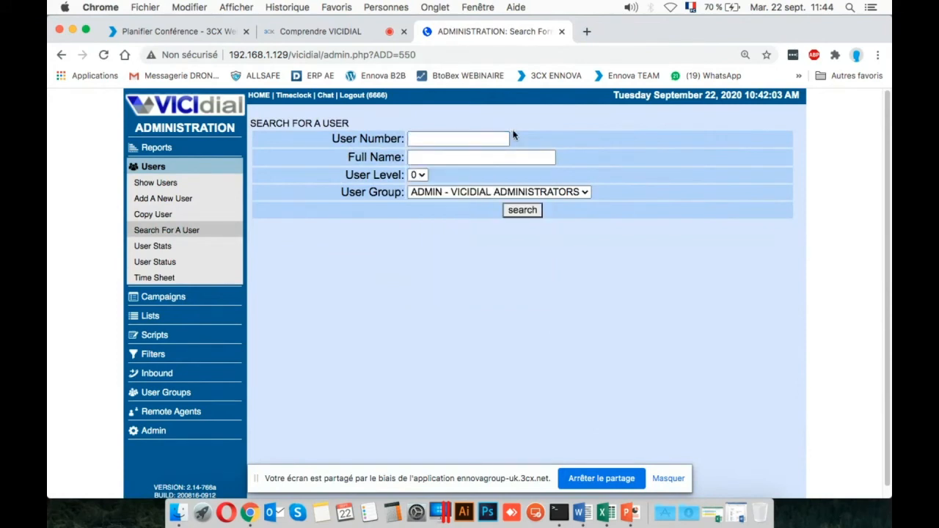
Open the User Stats page and examine its talk time, login/logout, timeclock and call log sections.
left_click(187, 247)
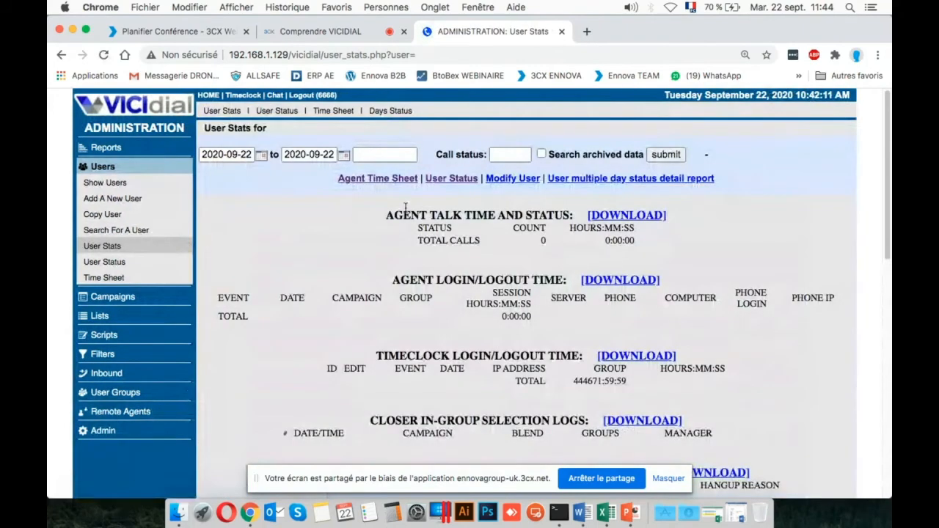
scroll(405, 207, "down", 1)
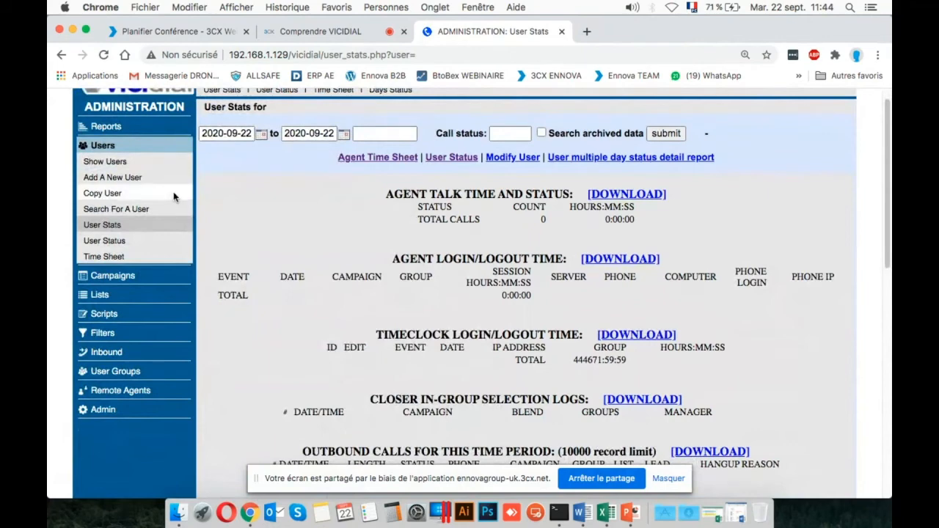
scroll(435, 308, "down", 2)
scroll(435, 308, "up", 1)
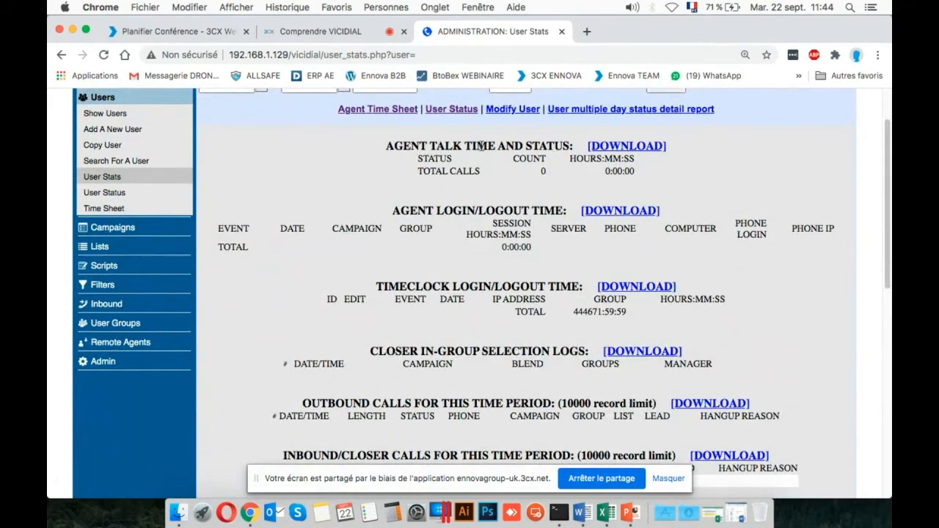
Examine the User Stats sections from agent login/logout time down to agent activity, recordings, manual outbound calls and lead searches.
triple_click(513, 206)
scroll(512, 206, "up", 1)
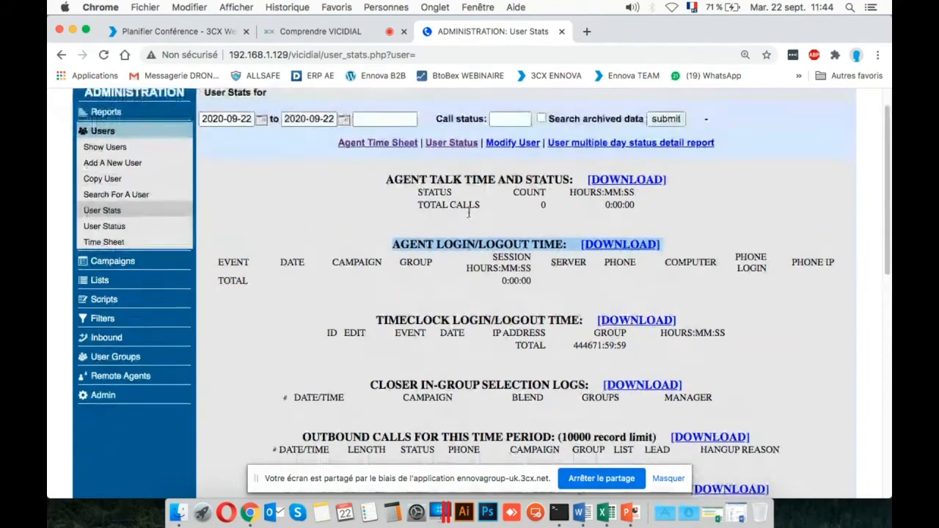
left_click(149, 222)
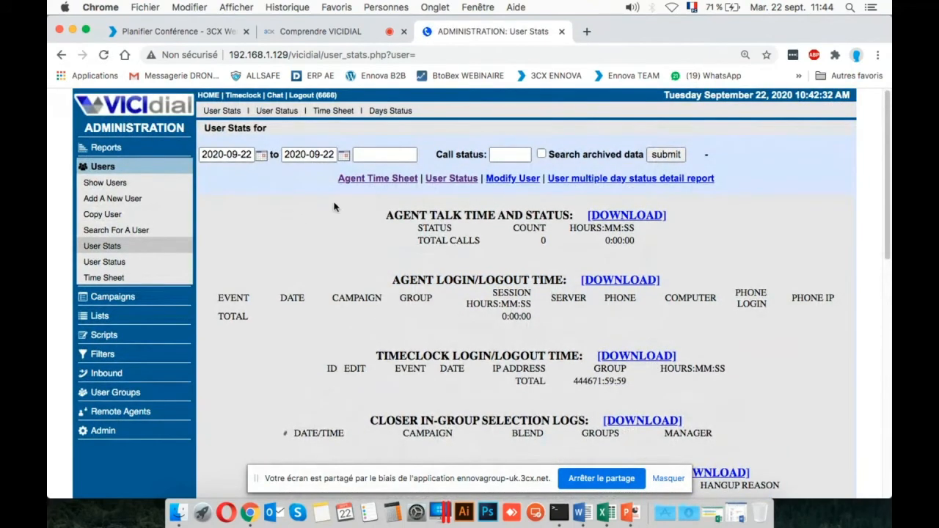
scroll(399, 285, "down", 3)
scroll(400, 286, "down", 9)
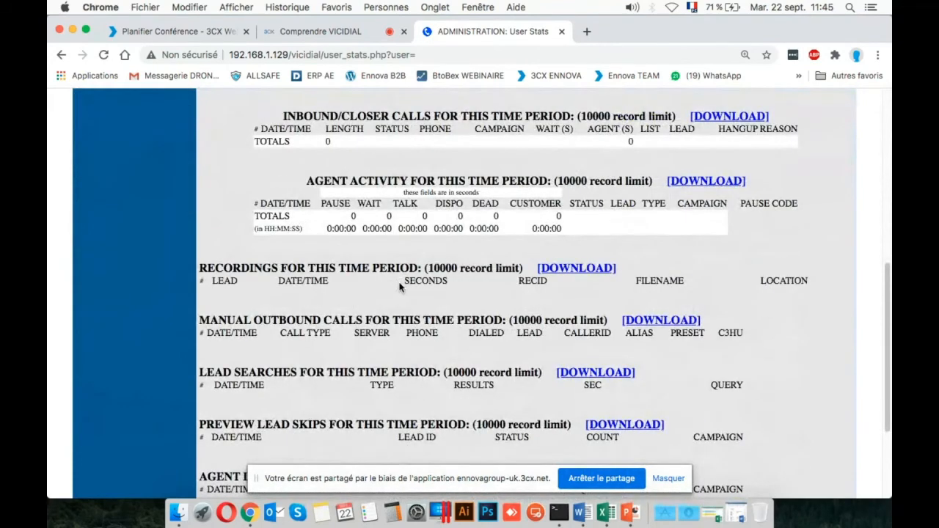
scroll(400, 286, "up", 10)
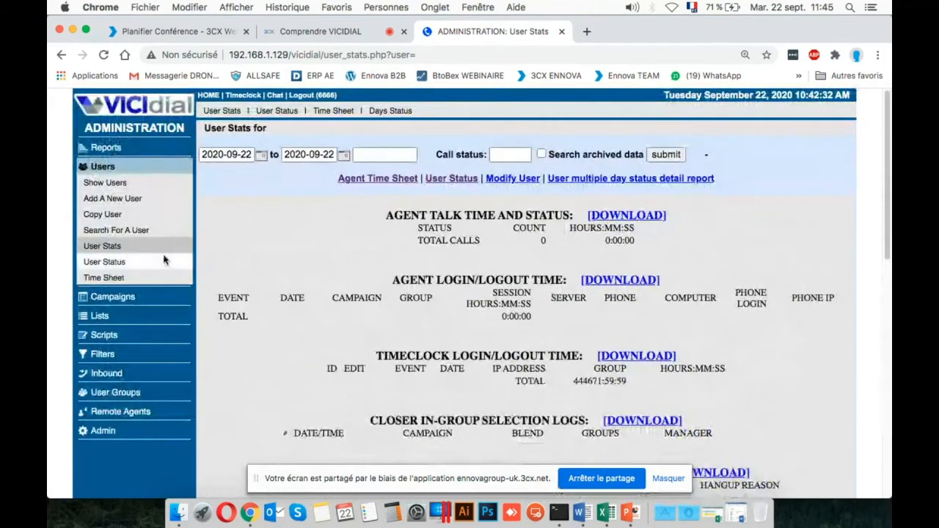
View the User Status page, then open the agent Time Sheet and examine its User ID field without entering anything.
left_click(134, 263)
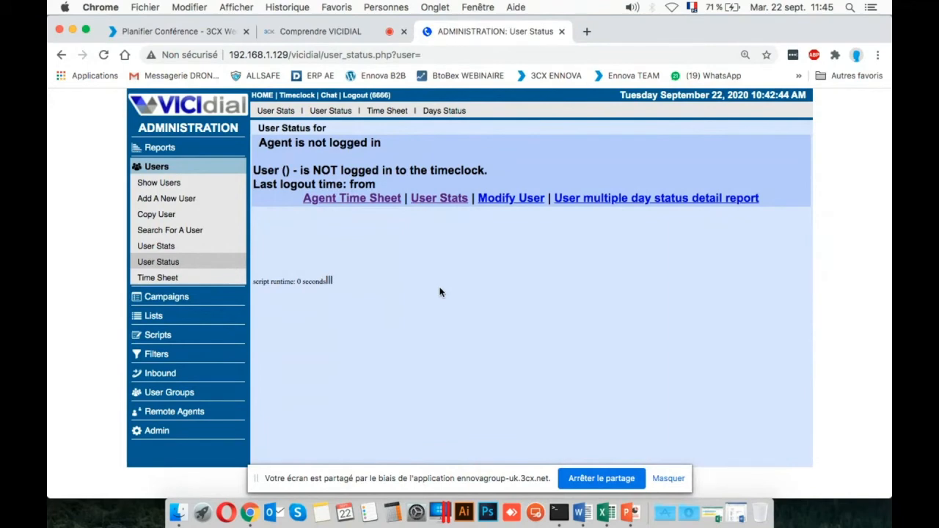
left_click(209, 276)
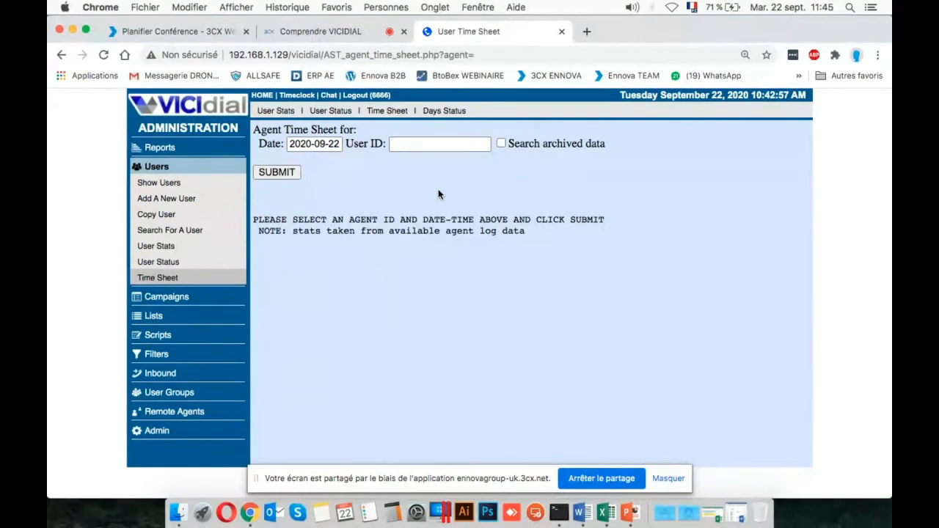
left_click(414, 148)
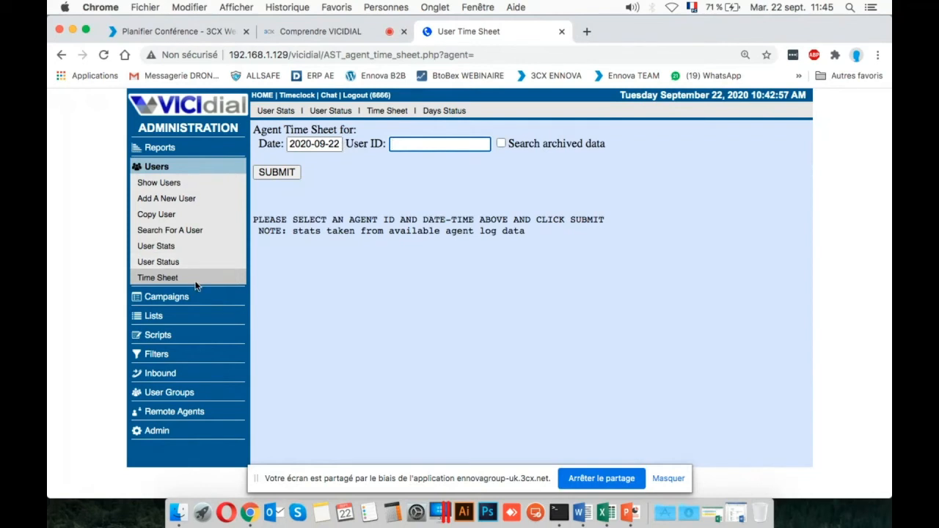
From the campaign listings, open the Add A New Campaign form and examine its Campaign ID and Campaign Name fields, leaving them empty.
left_click(180, 298)
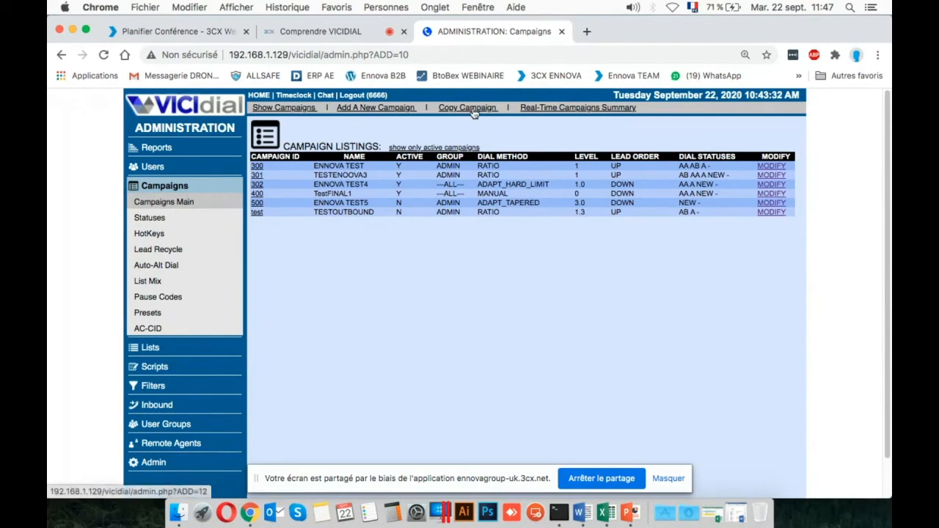
left_click(375, 109)
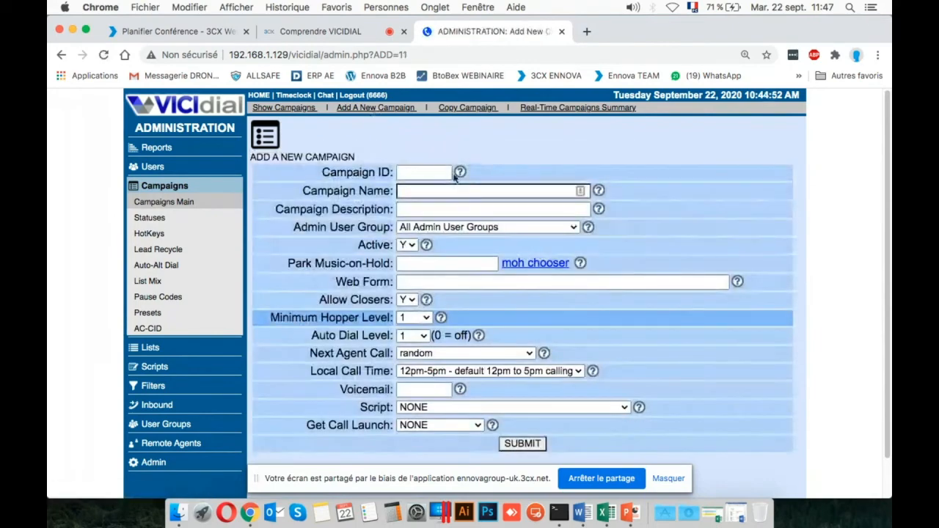
scroll(408, 147, "down", 1)
left_click(407, 132)
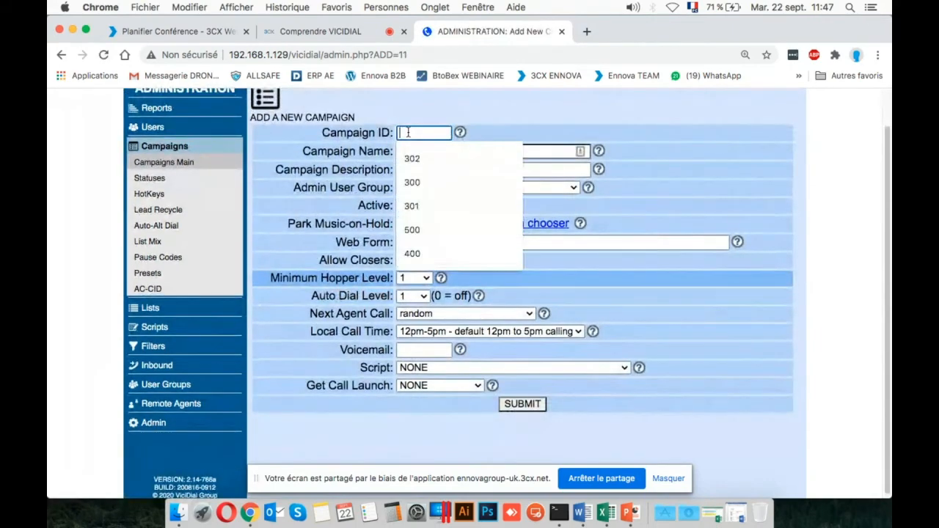
left_click(443, 113)
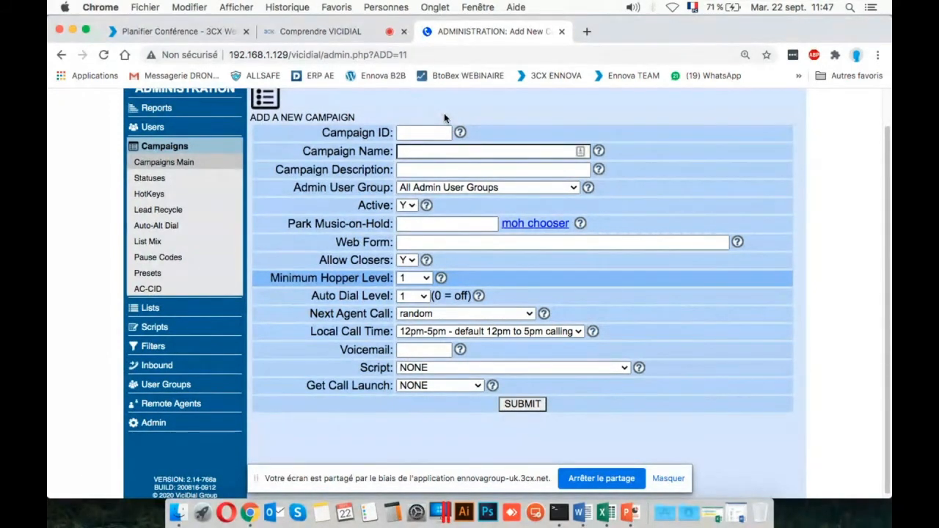
left_click(428, 150)
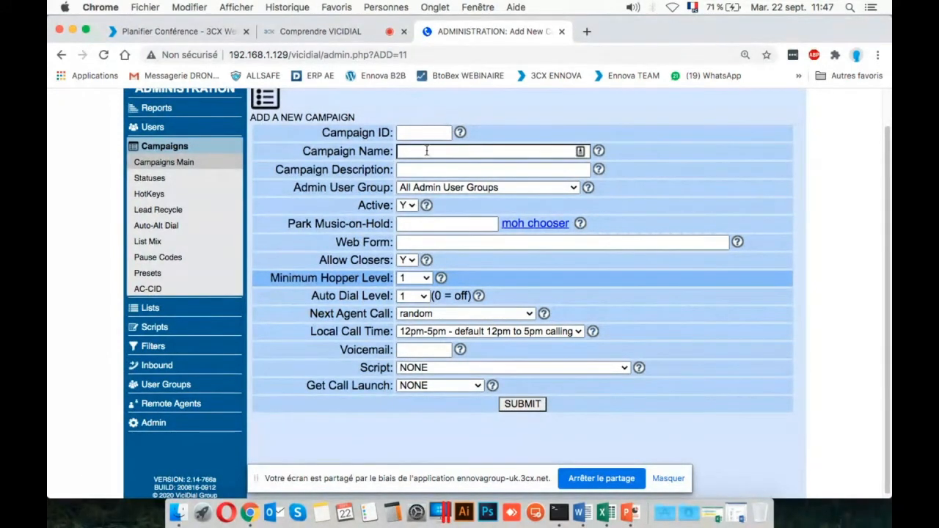
left_click(674, 121)
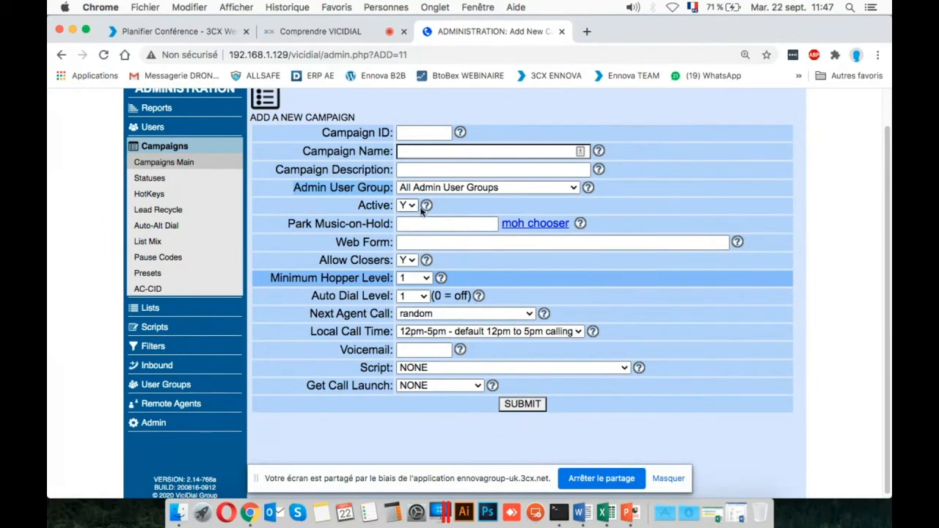
Examine the Park Music-on-Hold field and its list of music-on-hold classes, closing the list without choosing one.
left_click(460, 225)
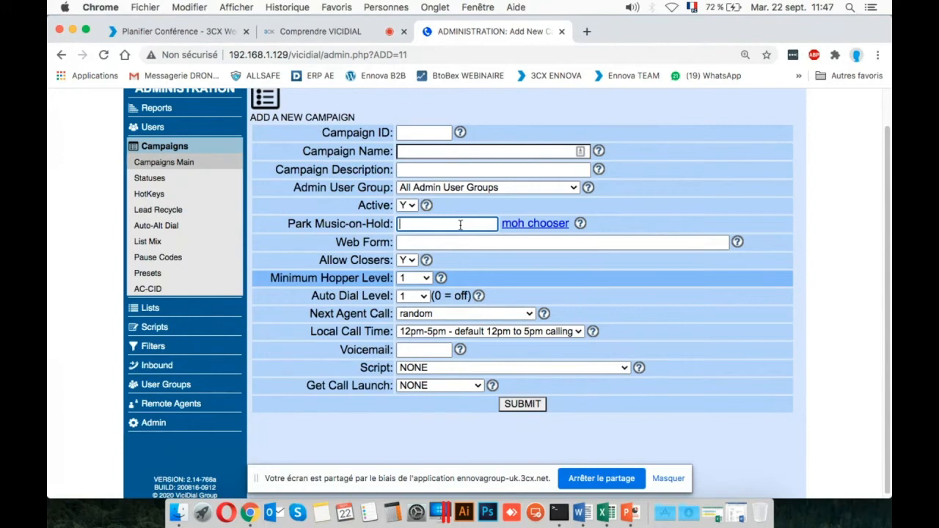
left_click(554, 223)
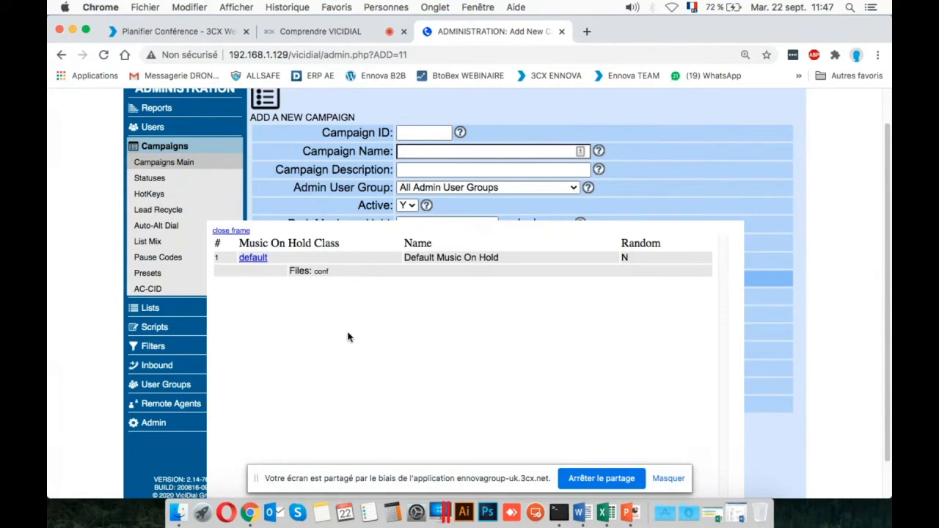
left_click(239, 233)
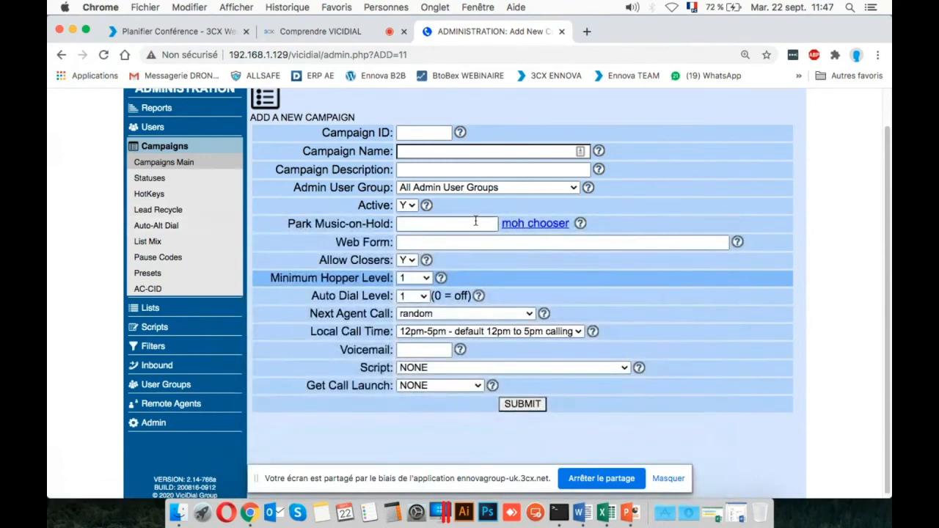
Examine the Web Form and Minimum Hopper Level settings of the new campaign without changing them.
left_click(466, 242)
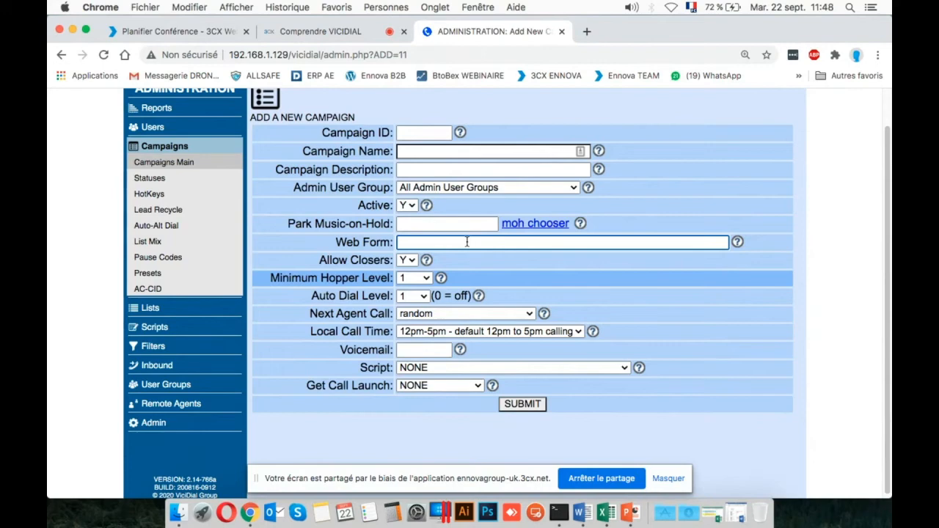
scroll(400, 248, "down", 1)
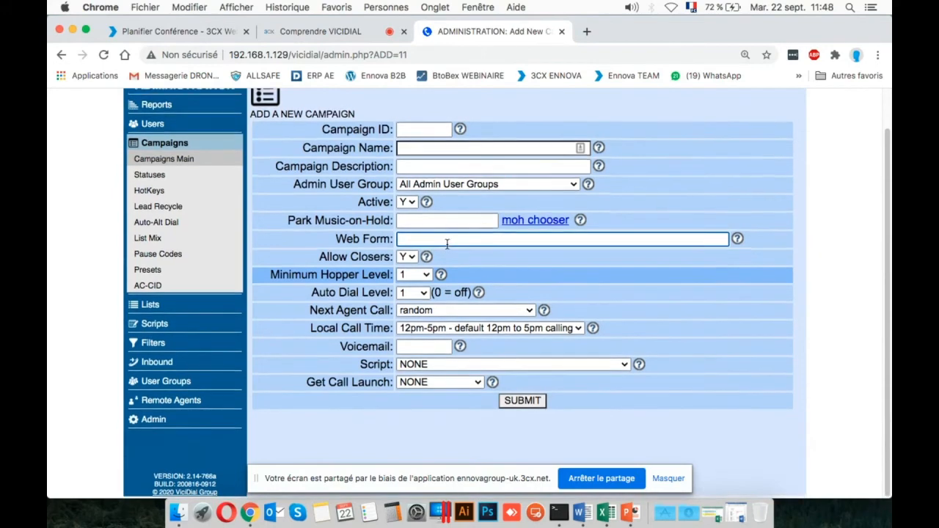
left_click(357, 277)
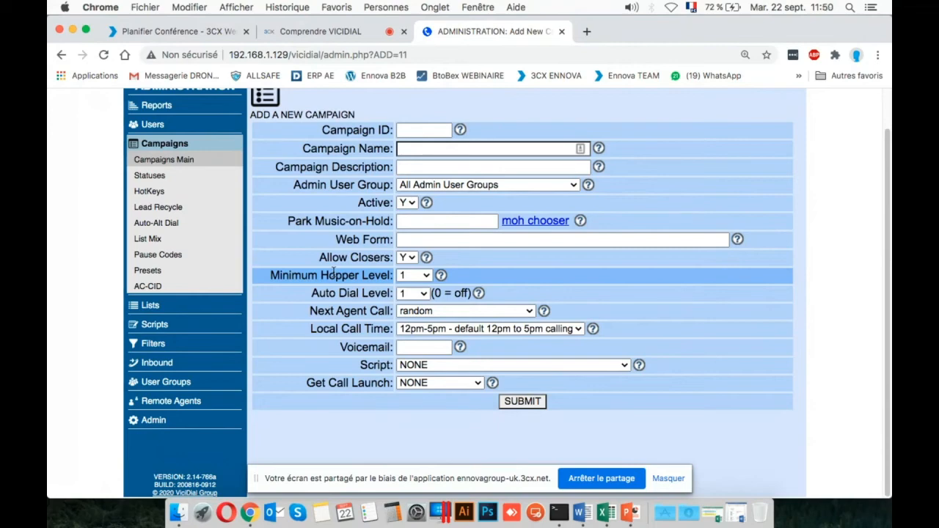
Examine the available Minimum Hopper Level and Auto Dial Level values for the new campaign without choosing different ones.
left_click(414, 275)
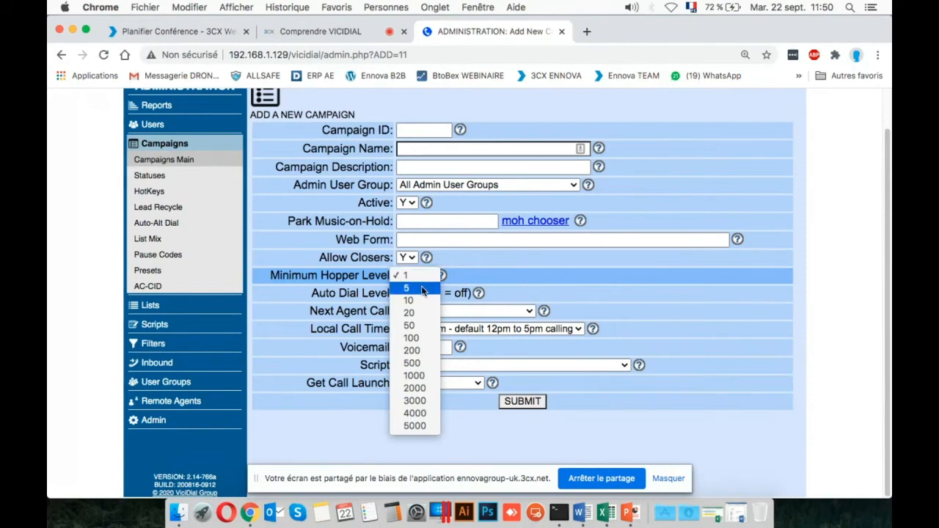
left_click(379, 291)
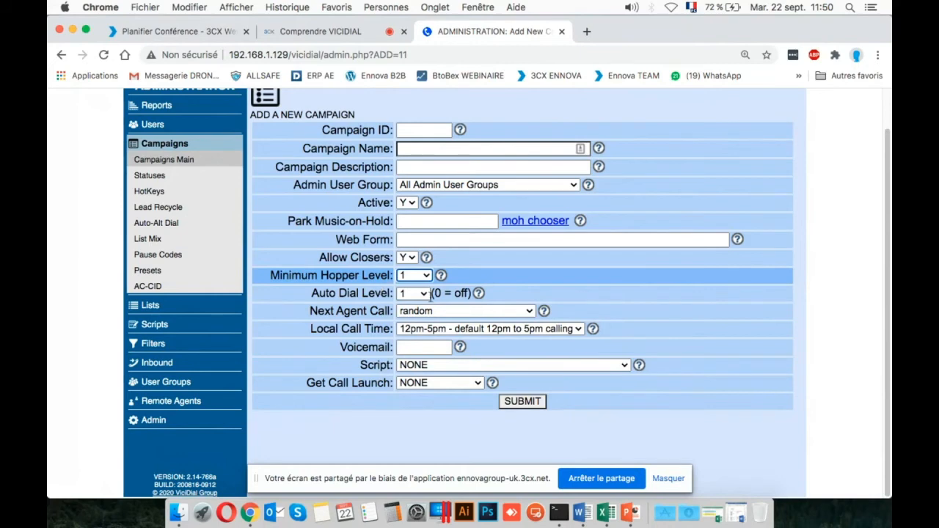
left_click(420, 295)
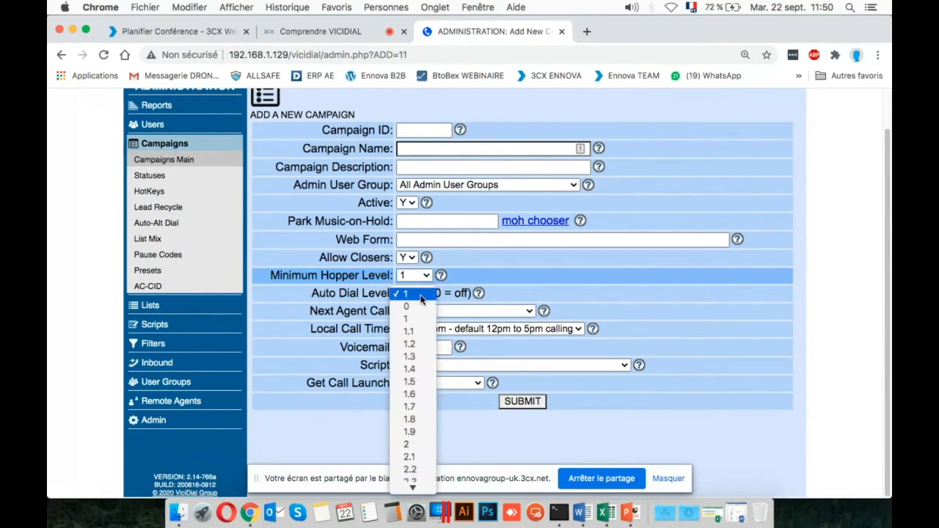
left_click(421, 295)
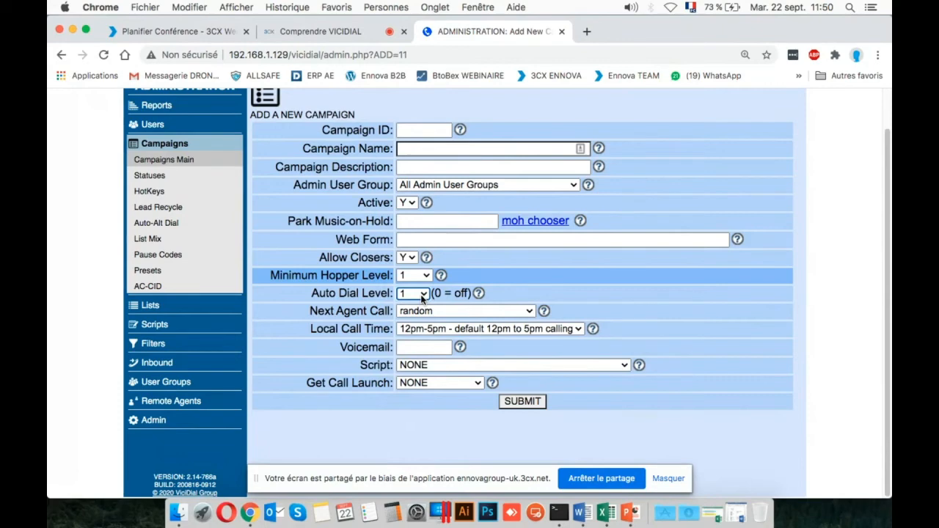
left_click(422, 295)
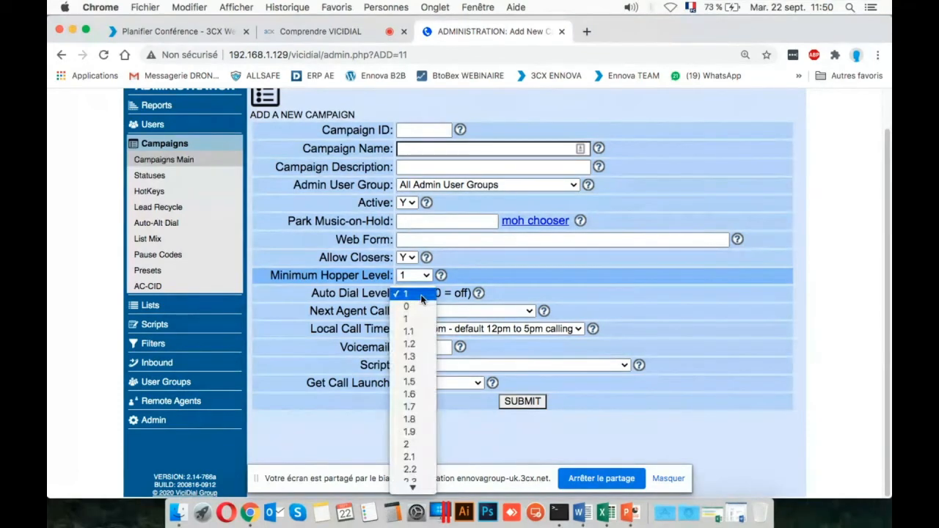
left_click(420, 296)
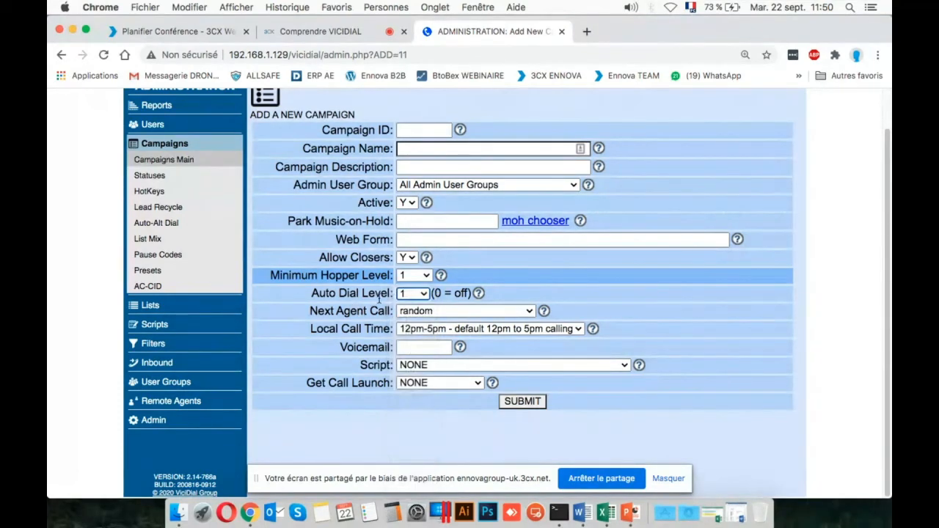
left_click(421, 295)
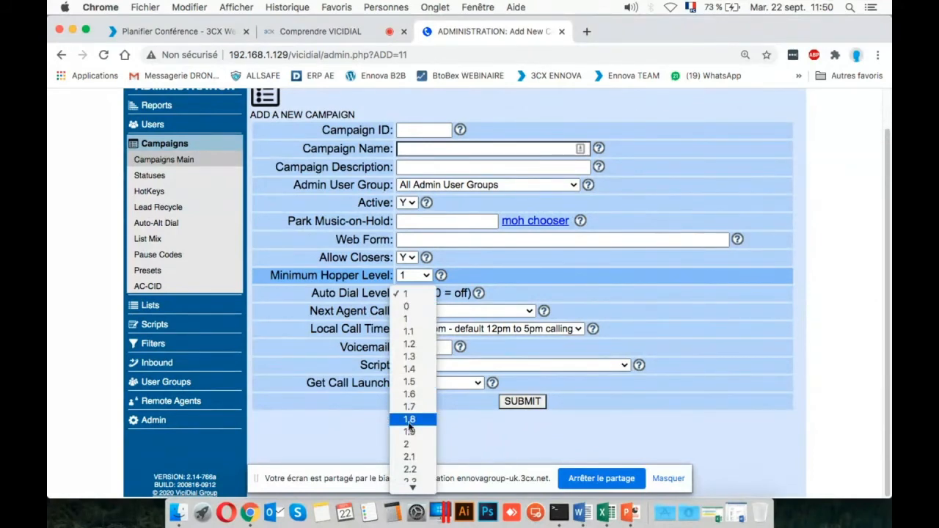
scroll(392, 372, "down", 4)
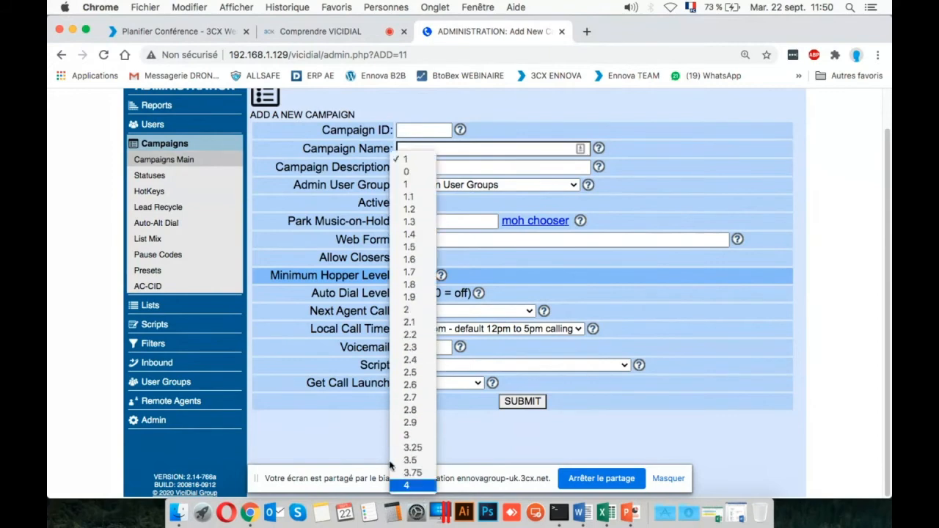
left_click(291, 328)
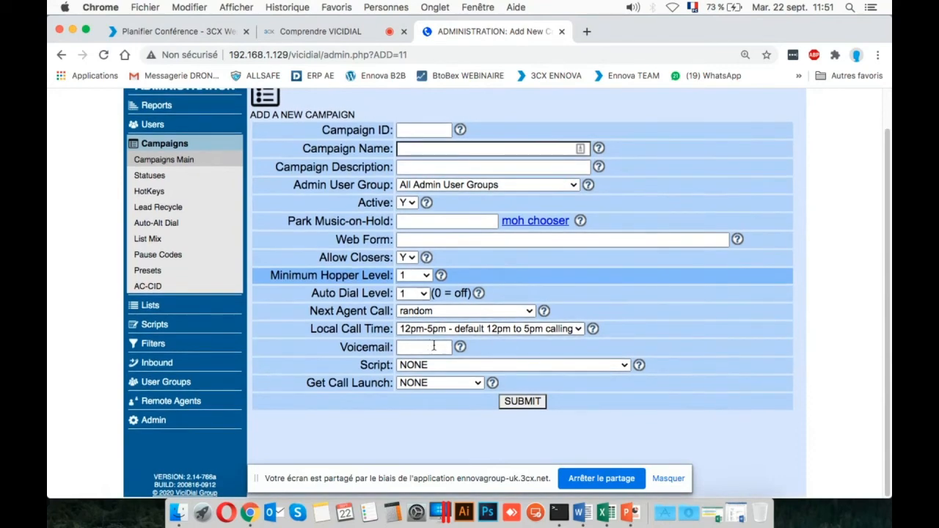
Review the Next Agent Call routing methods offered for the new campaign, leaving the method set to random.
left_click(465, 314)
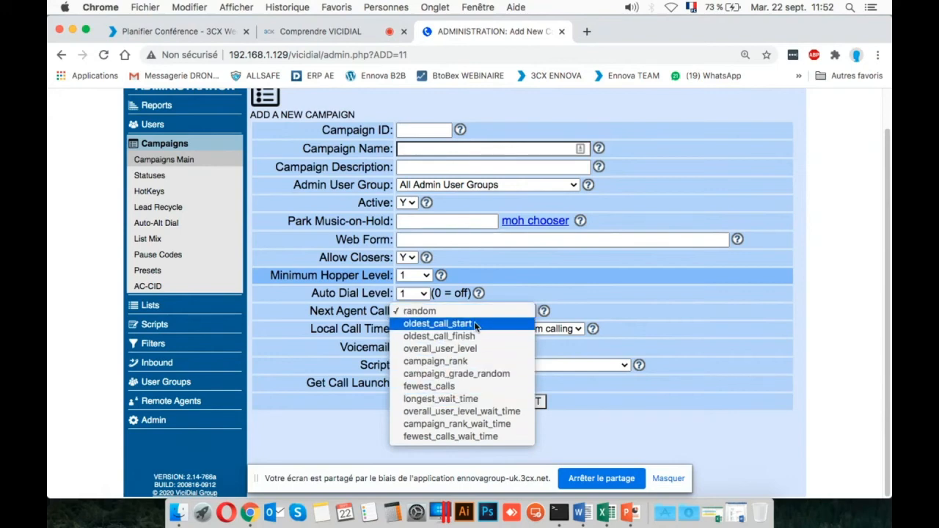
key("Down")
key("Down")
key("Down")
key("Down")
key("Down")
key("Down")
key("Down")
key("Down")
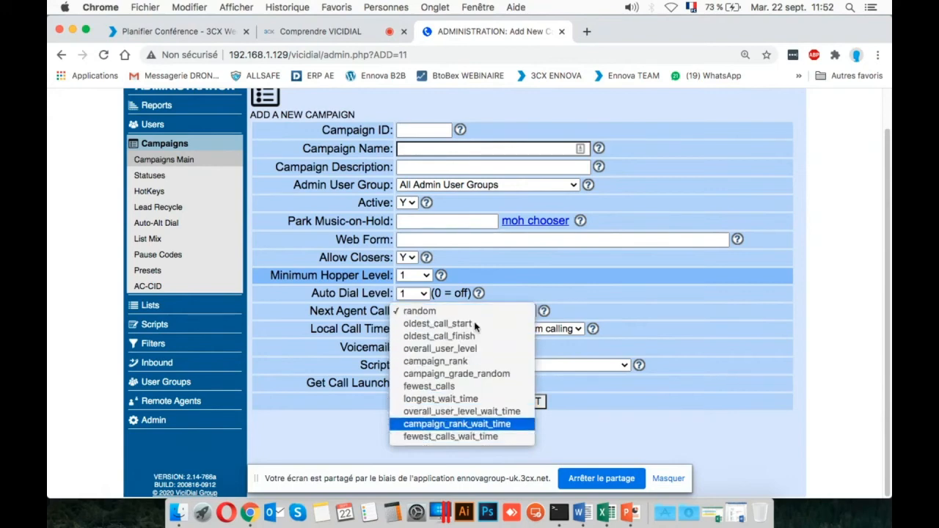
key("Up")
key("Up")
key("Up")
key("Up")
key("Up")
key("Up")
key("Up")
key("Down")
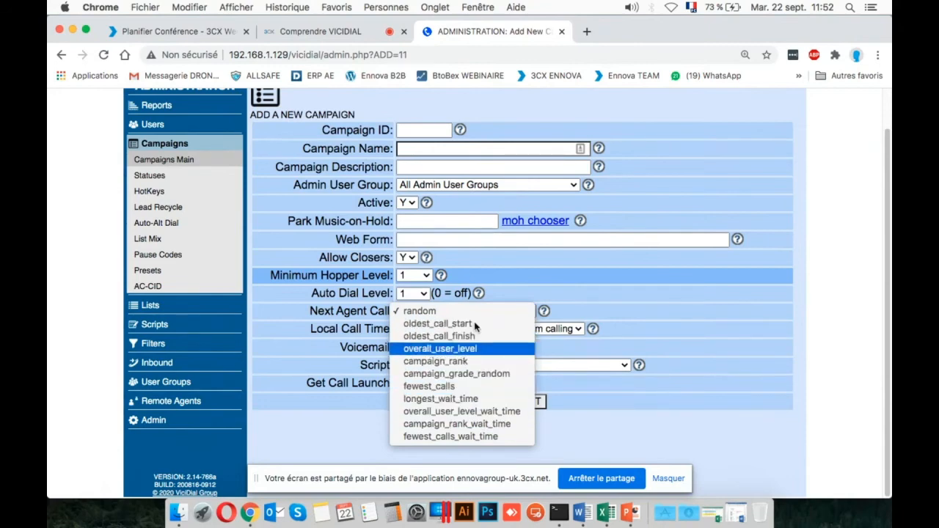
key("Up")
key("Up")
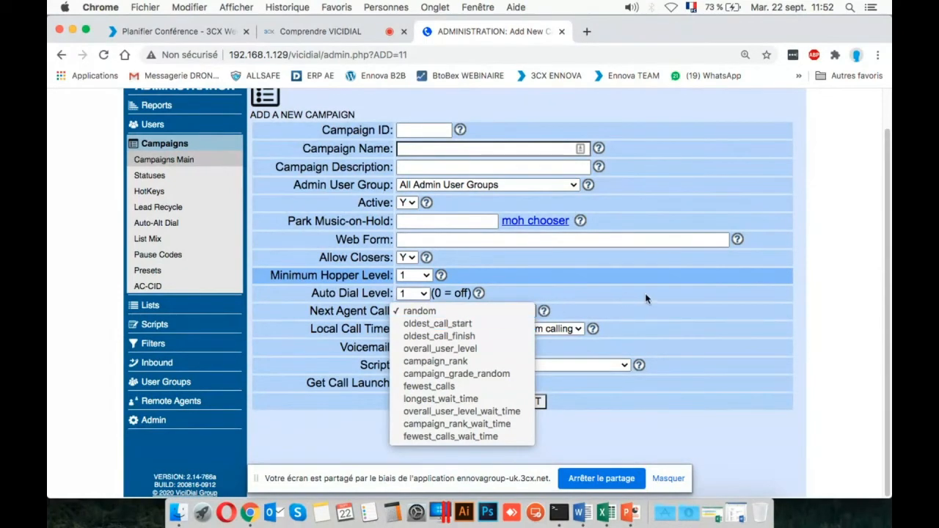
left_click(366, 312)
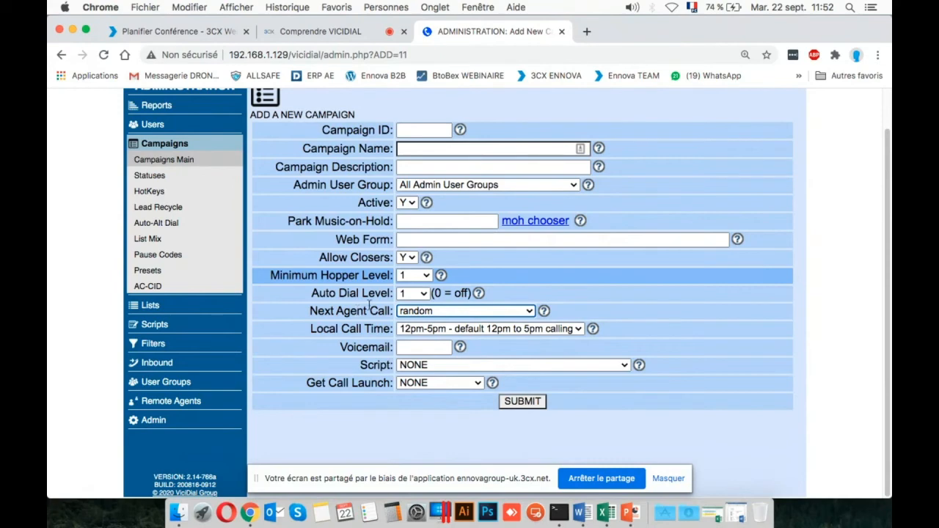
Examine the Local Call Time schedules available for the new campaign, closing the list without choosing another one.
left_click(522, 330)
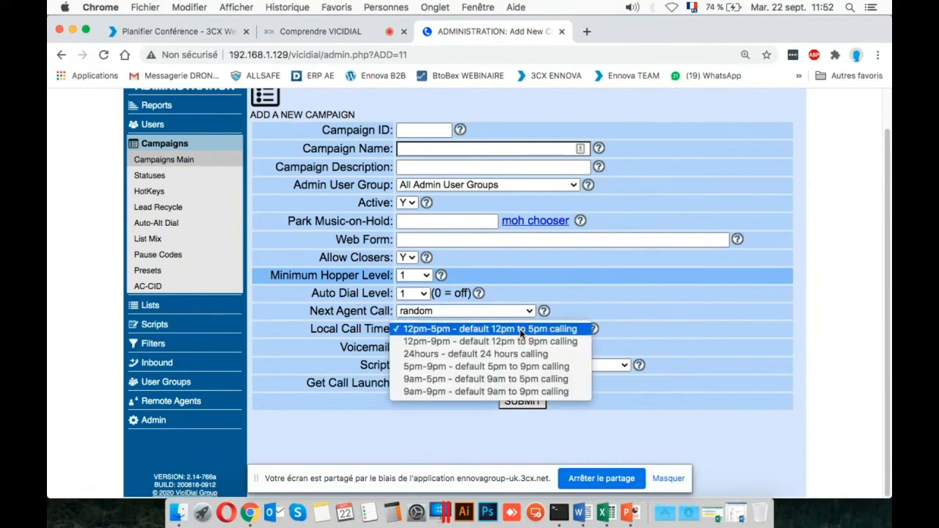
left_click(522, 328)
left_click(521, 327)
left_click(521, 327)
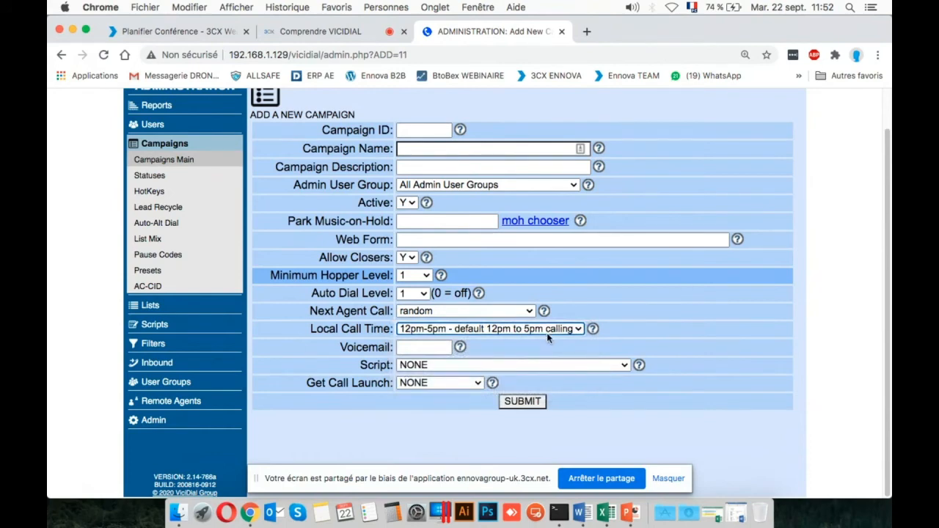
left_click(547, 332)
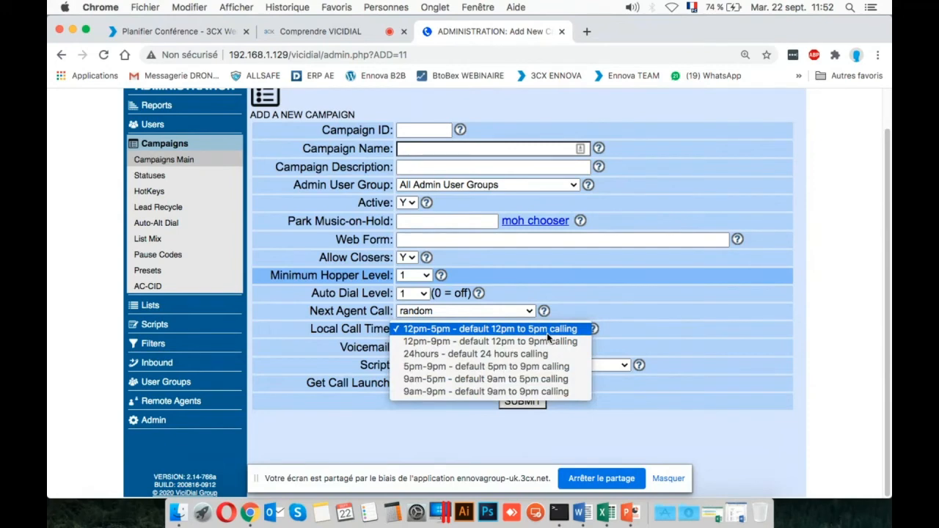
left_click(675, 309)
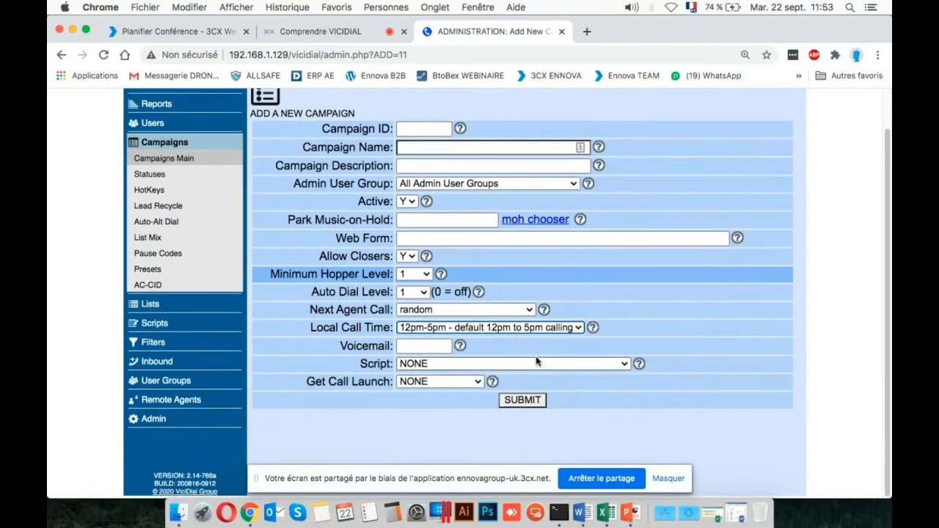
Examine the scripts that can be assigned to the new campaign without selecting one.
left_click(601, 366)
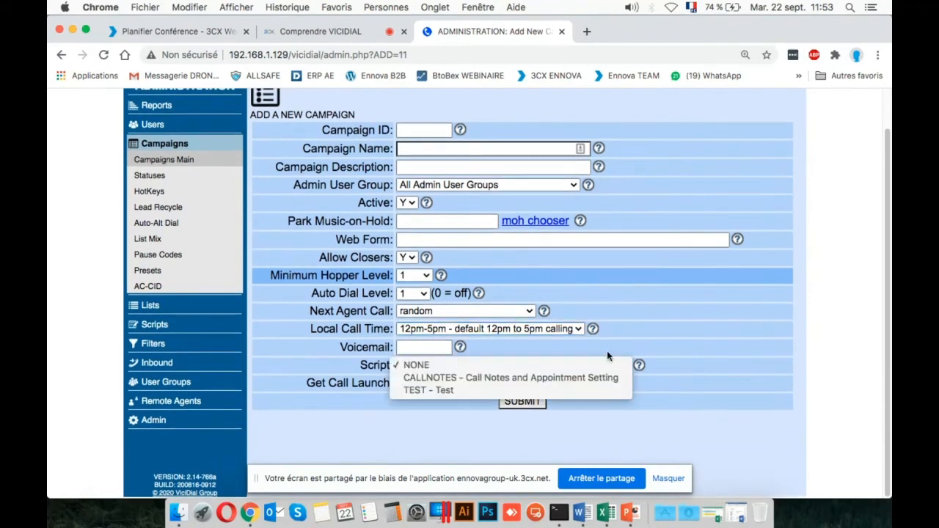
left_click(610, 351)
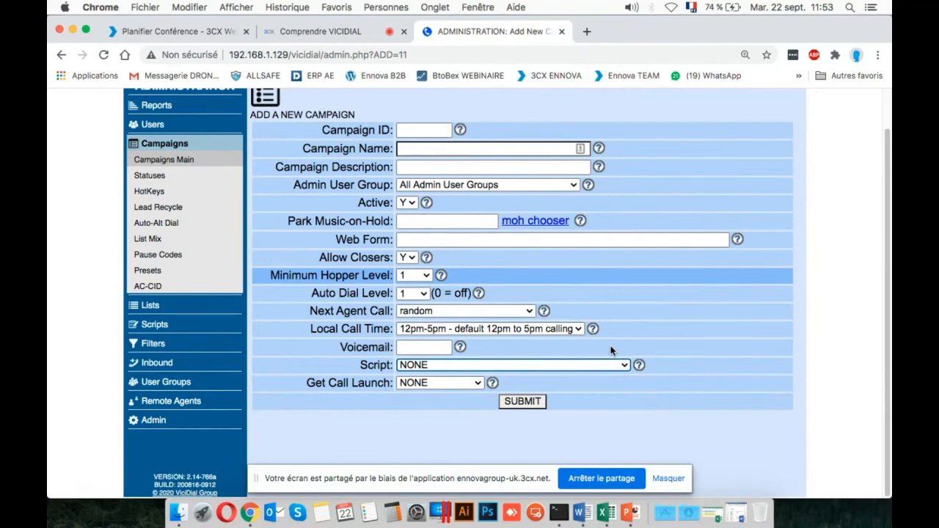
left_click(609, 363)
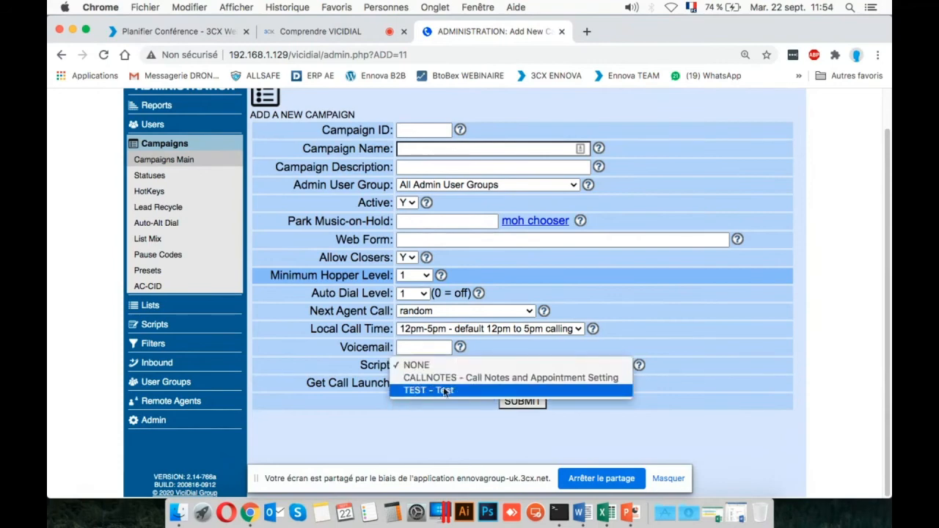
left_click(721, 376)
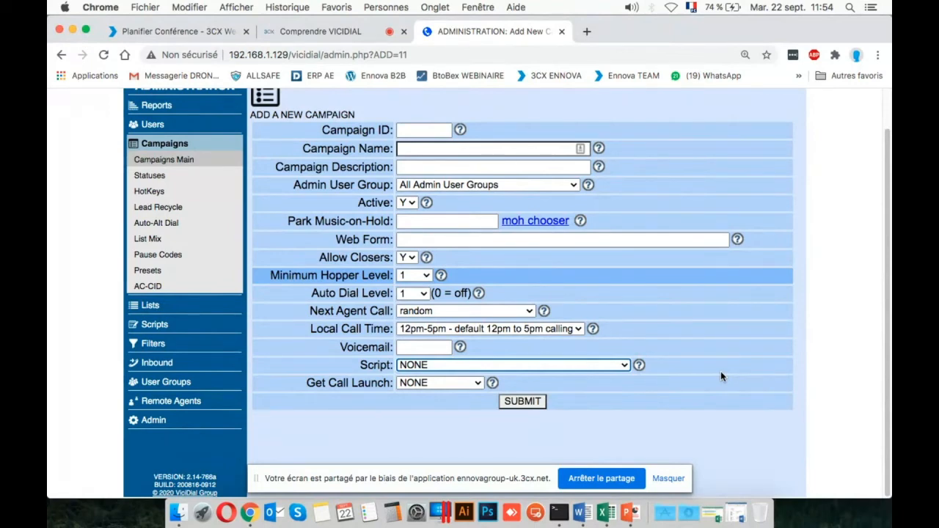
left_click(188, 33)
left_click(311, 32)
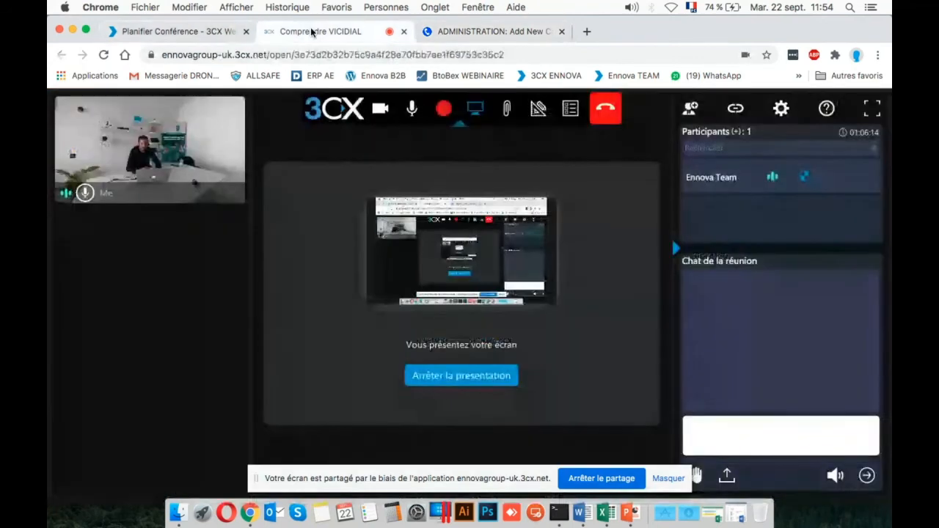
left_click(498, 34)
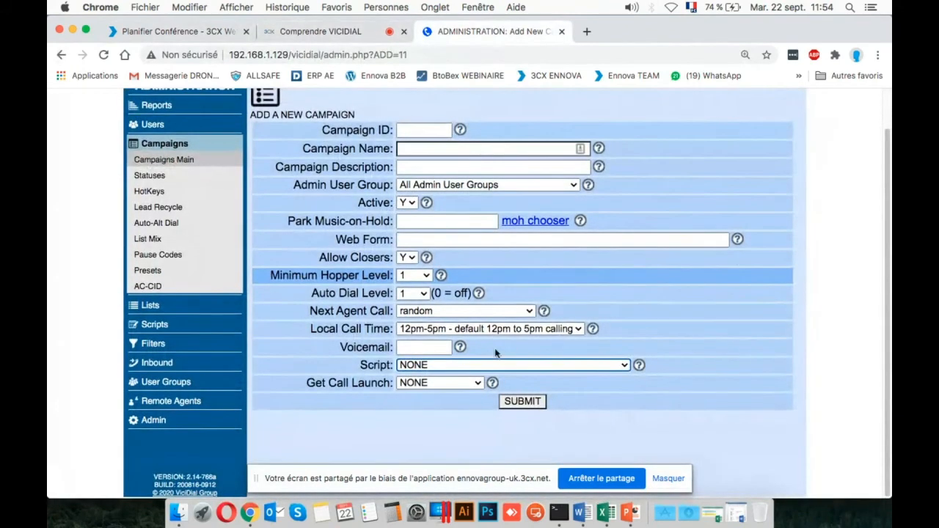
Select TEST - Test as the new campaign's script and view the Get Call Launch options without choosing one.
left_click(476, 382)
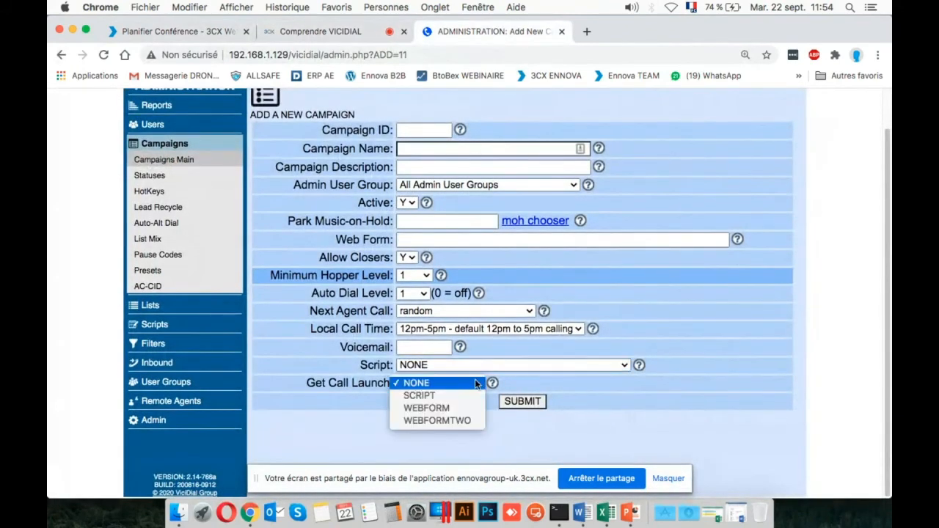
left_click(475, 382)
right_click(478, 374)
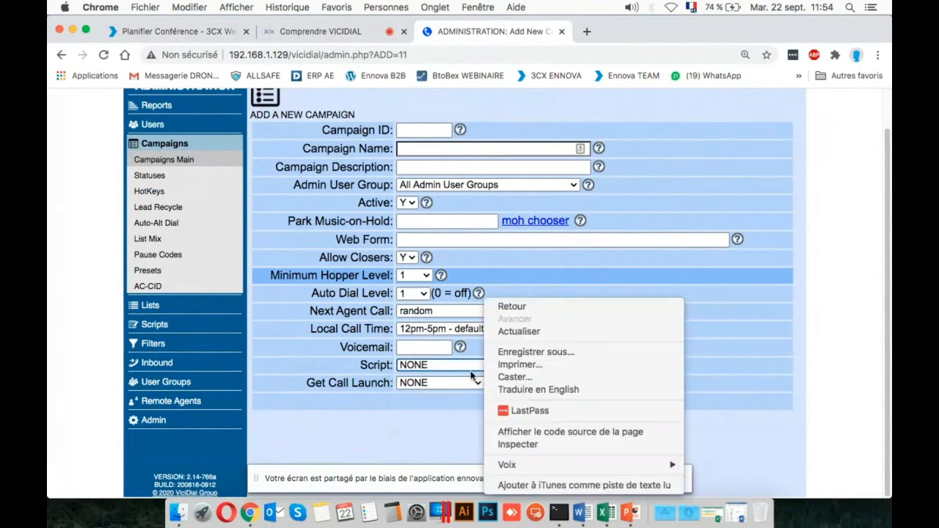
left_click(457, 369)
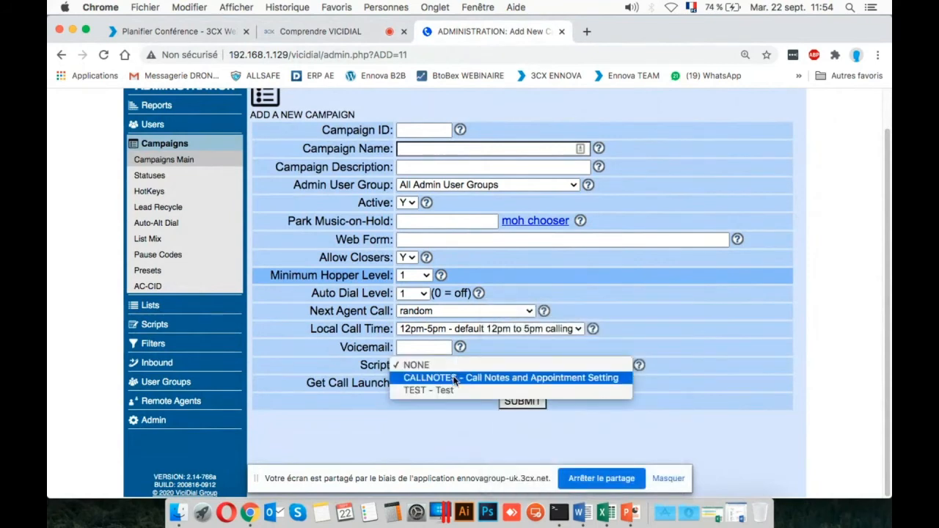
left_click(443, 390)
left_click(441, 384)
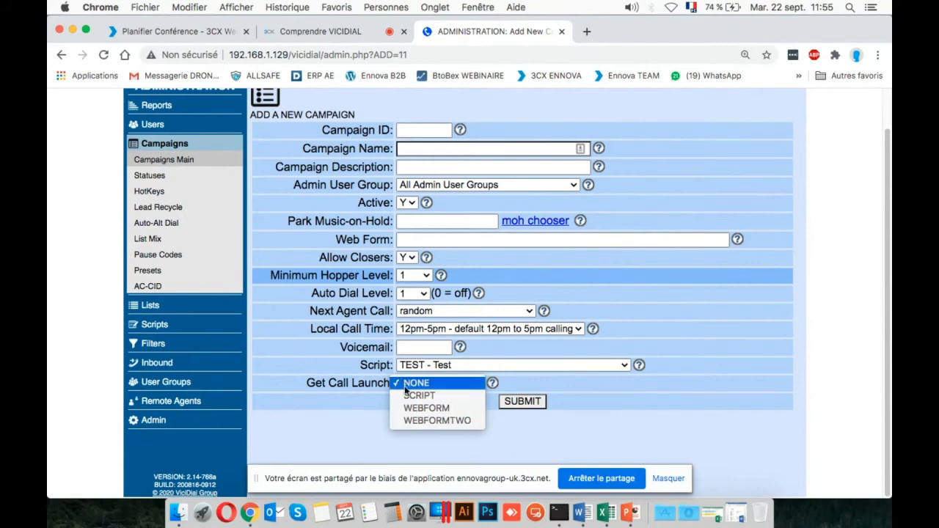
left_click(379, 405)
scroll(421, 331, "up", 2)
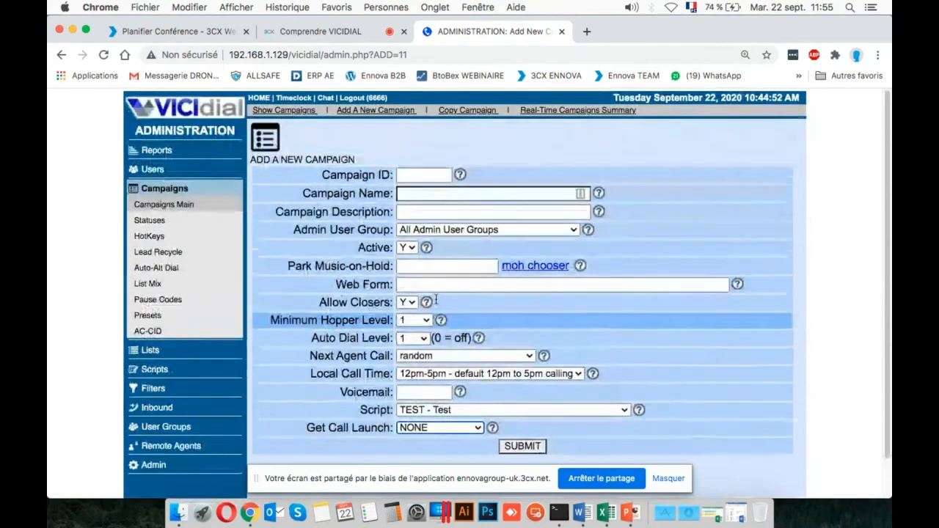
scroll(435, 302, "down", 2)
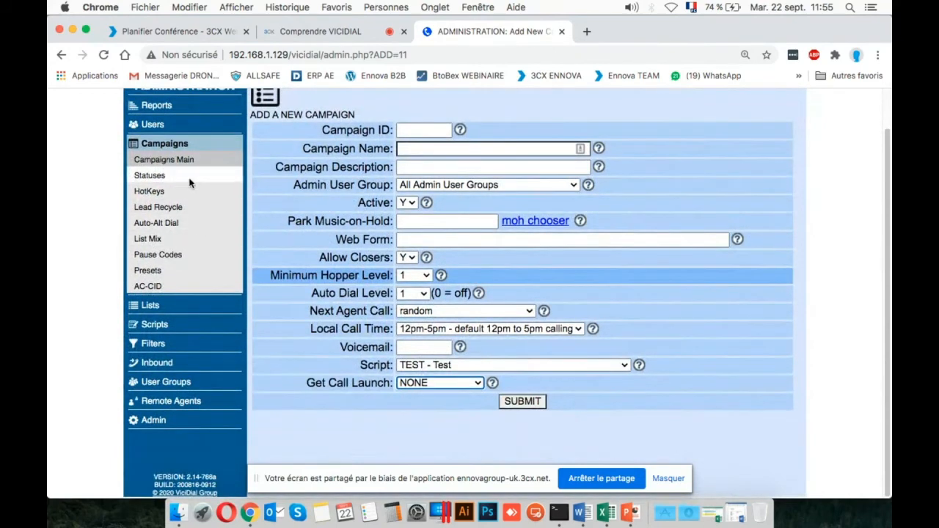
Leave the new campaign form for the campaign listings and try to open the Lists section.
left_click(166, 162)
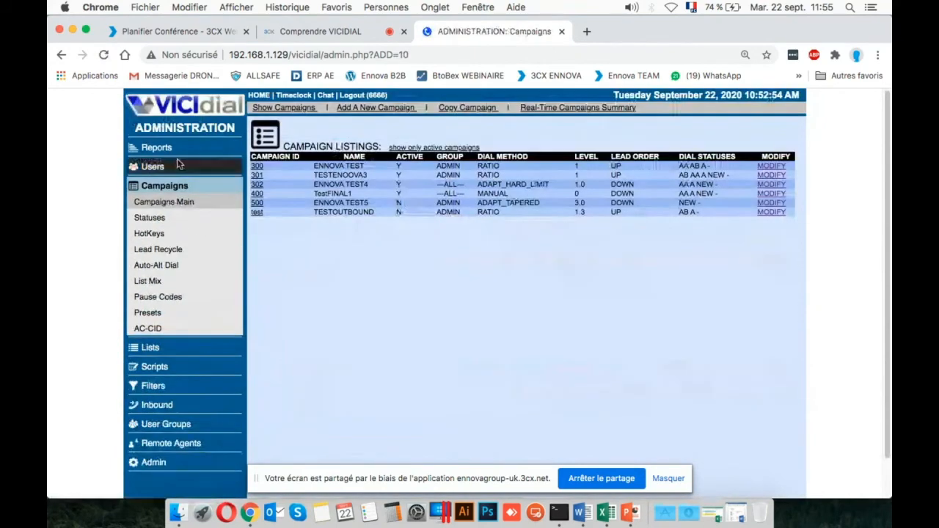
scroll(349, 249, "down", 1)
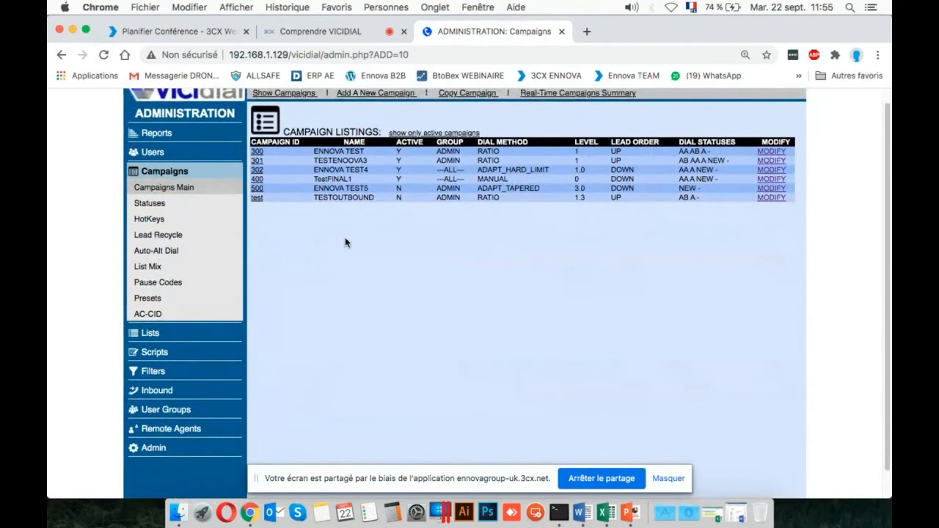
left_click(187, 332)
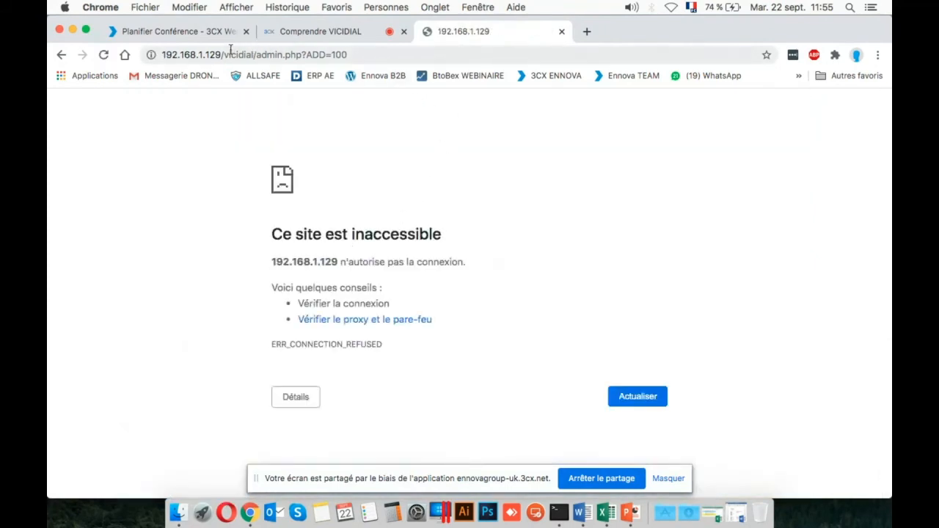
Load the VICIdial welcome page from the server address 192.168.1.129 and enter the Administration area.
left_click_drag(229, 54, 460, 73)
key("BackSpace")
key("Return")
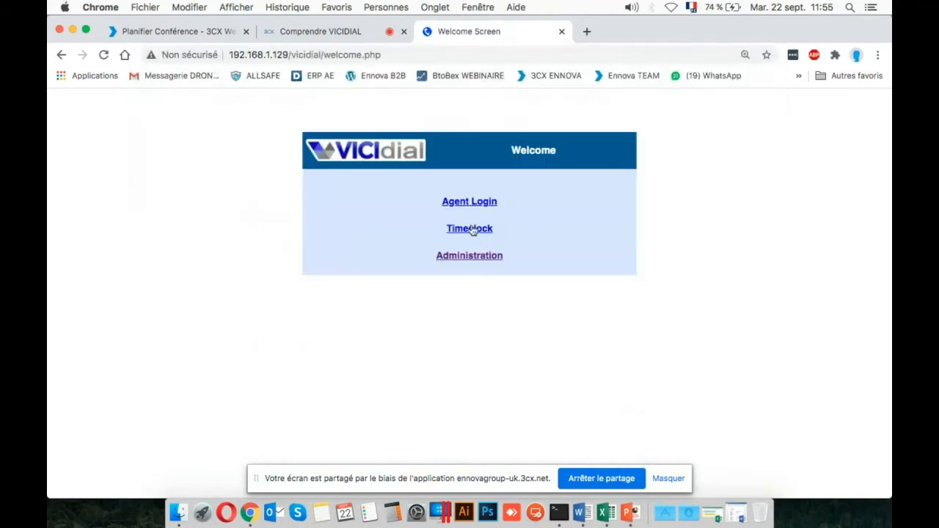
left_click(458, 256)
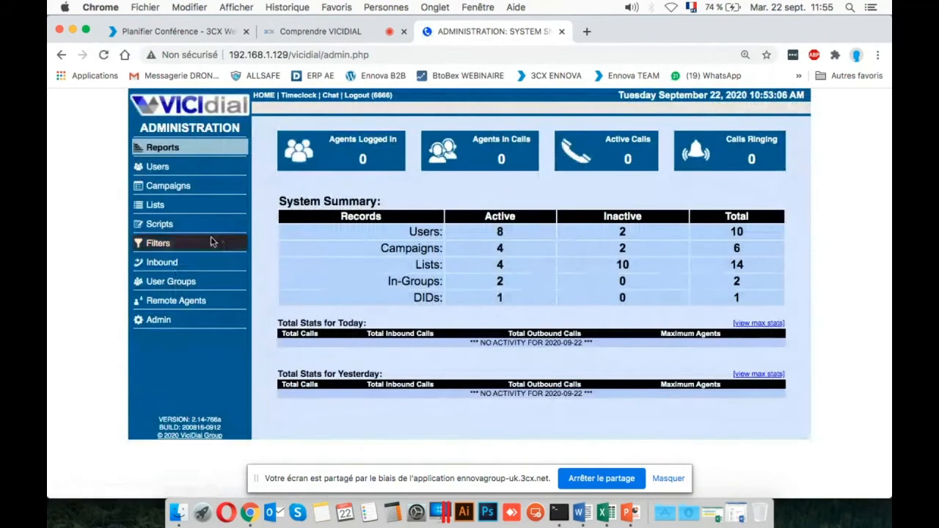
Open the form for adding a new list and examine its List ID suggestions and Campaign options without filling anything in.
left_click(156, 205)
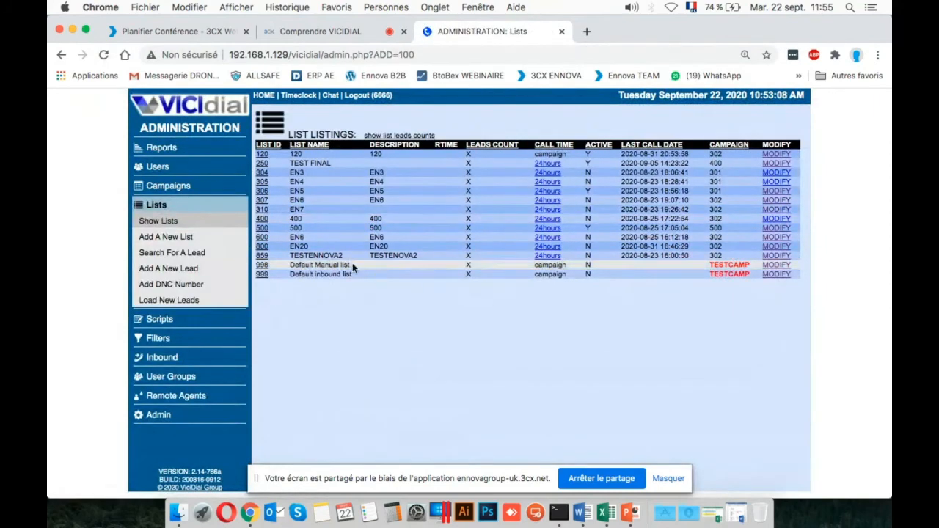
left_click(175, 242)
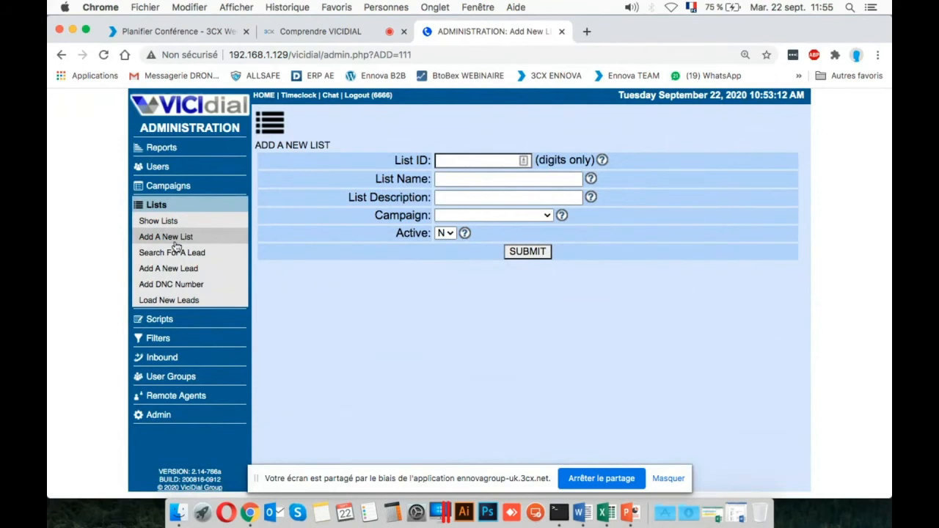
left_click(490, 160)
left_click(429, 131)
left_click(473, 160)
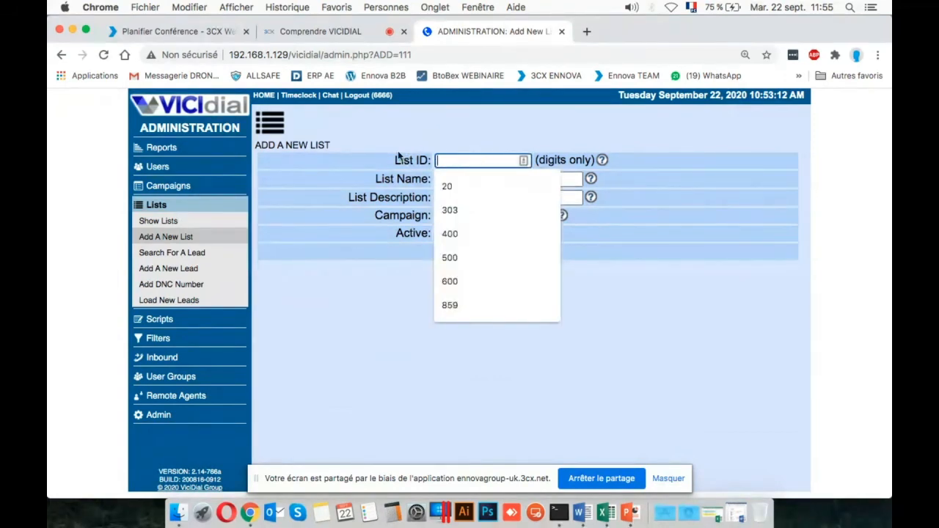
left_click(397, 153)
left_click(477, 160)
left_click(393, 173)
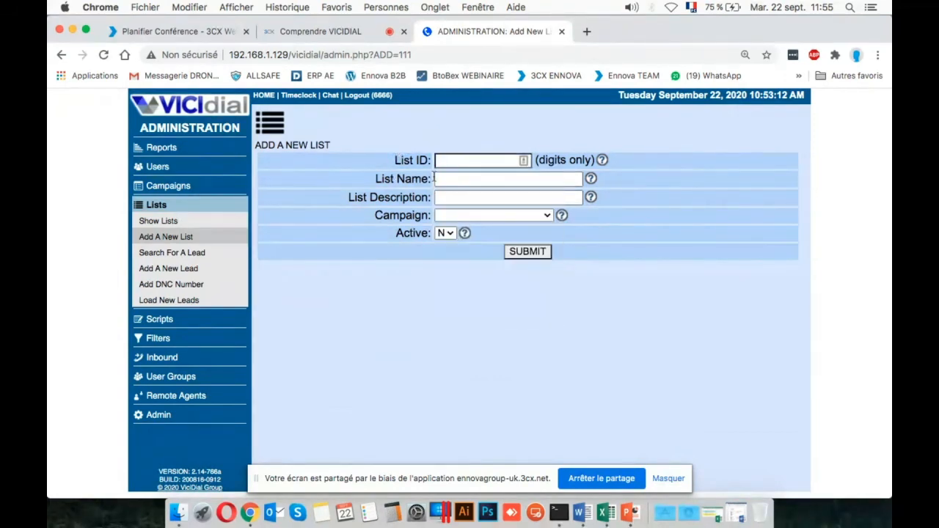
left_click(536, 216)
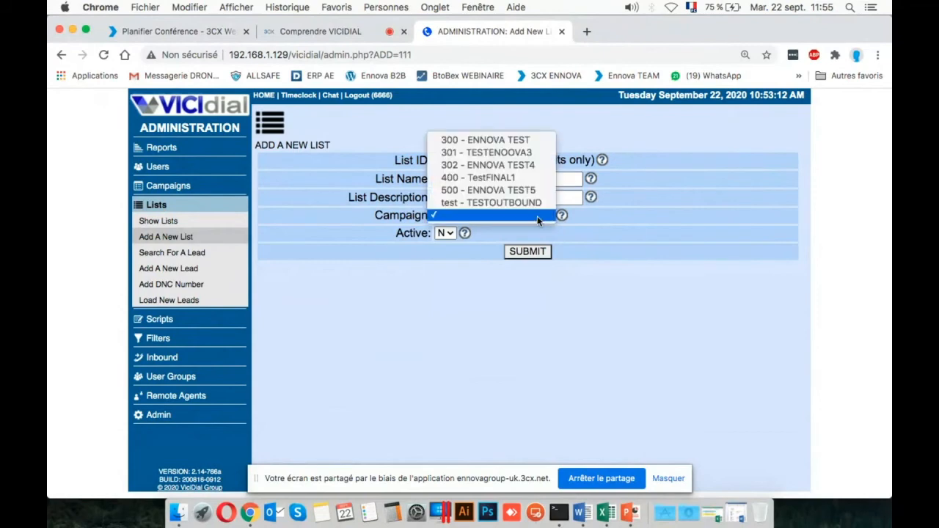
left_click(398, 167)
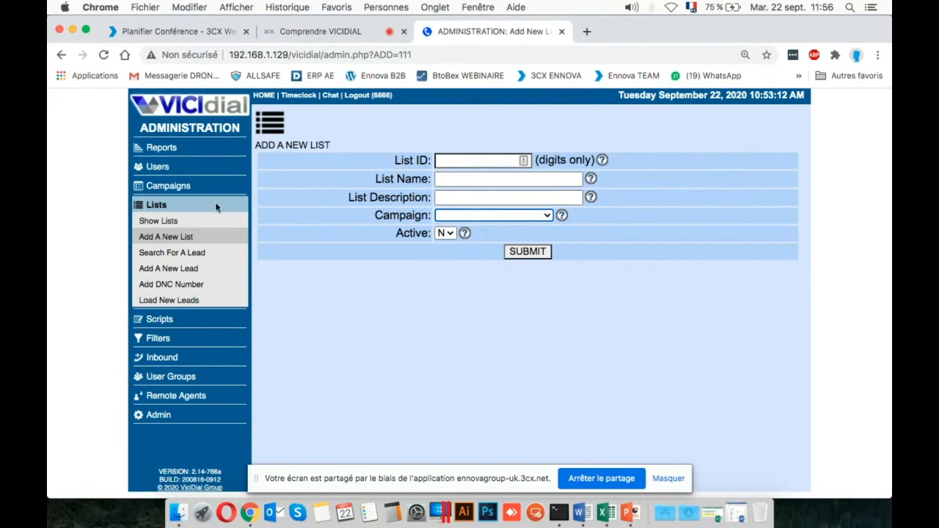
Try to open the lead search page and reload the server from its base address 192.168.1.129.
left_click(192, 254)
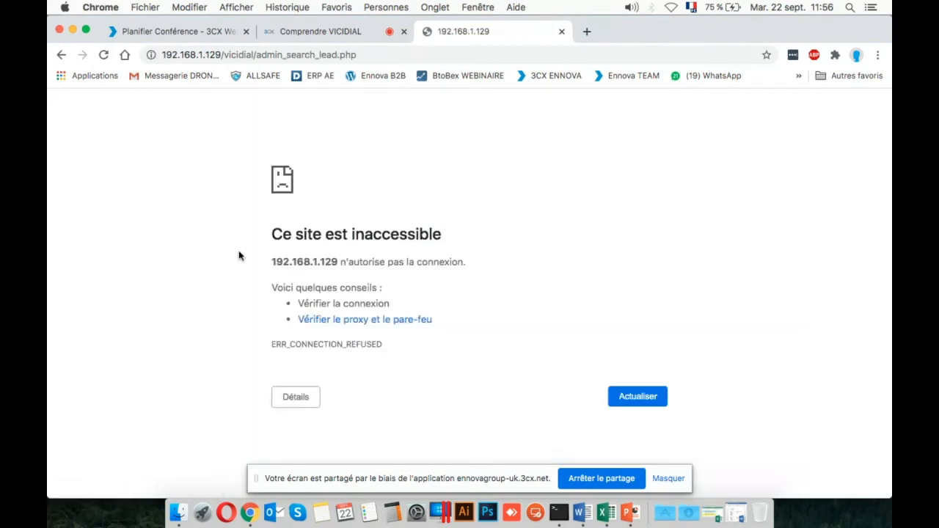
left_click_drag(223, 55, 476, 83)
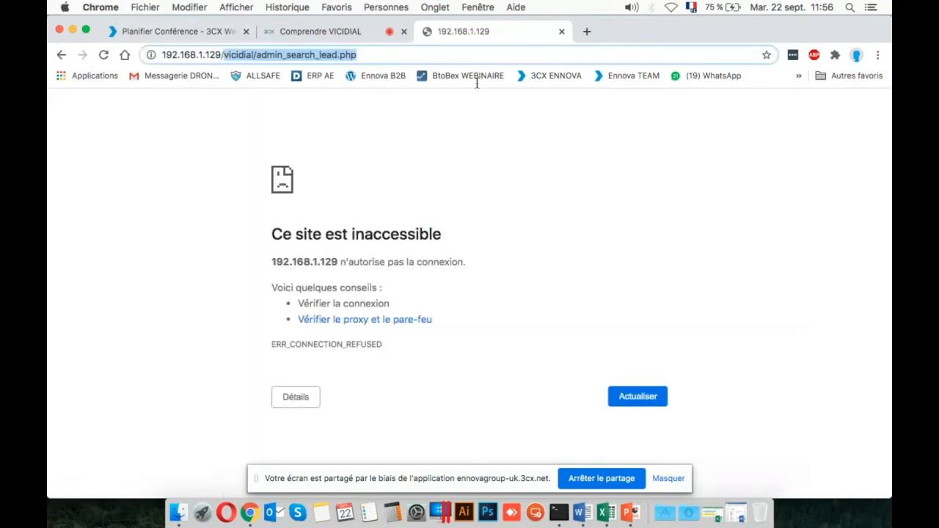
key("BackSpace")
key("Return")
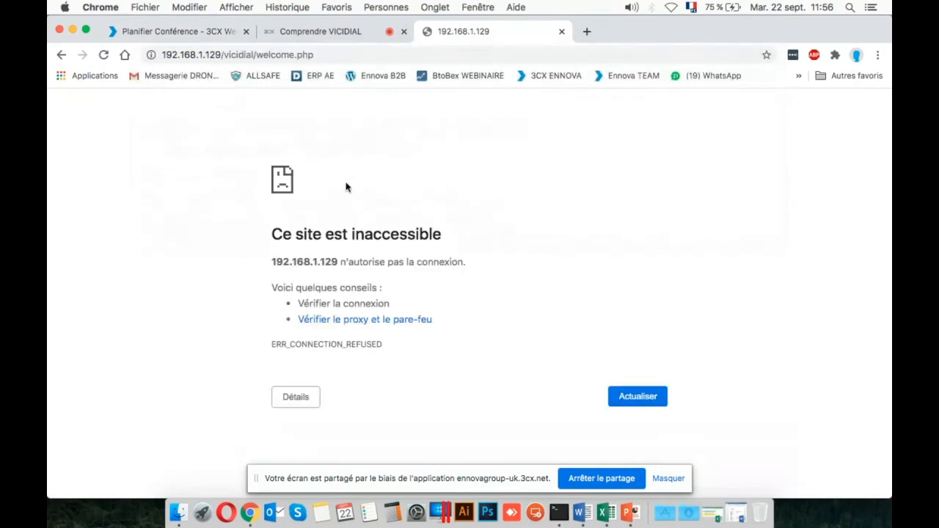
left_click_drag(220, 54, 366, 55)
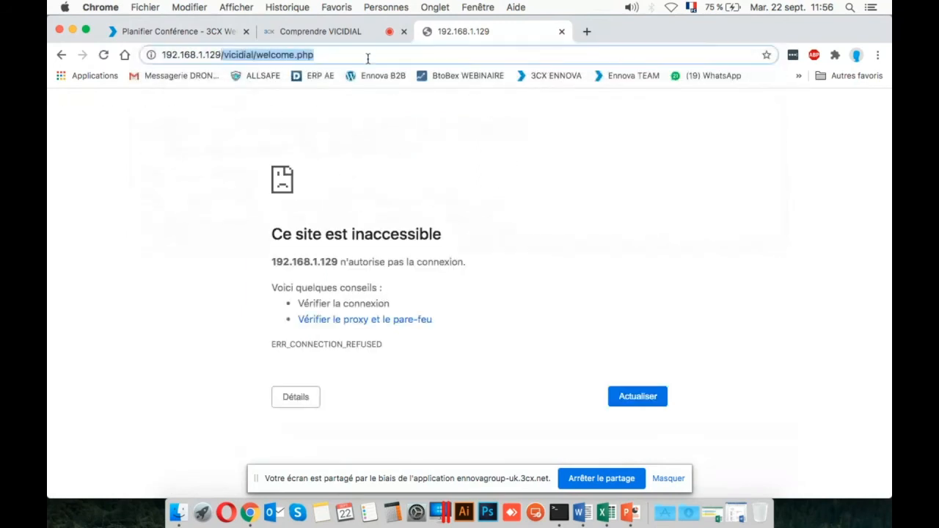
key("BackSpace")
key("Return")
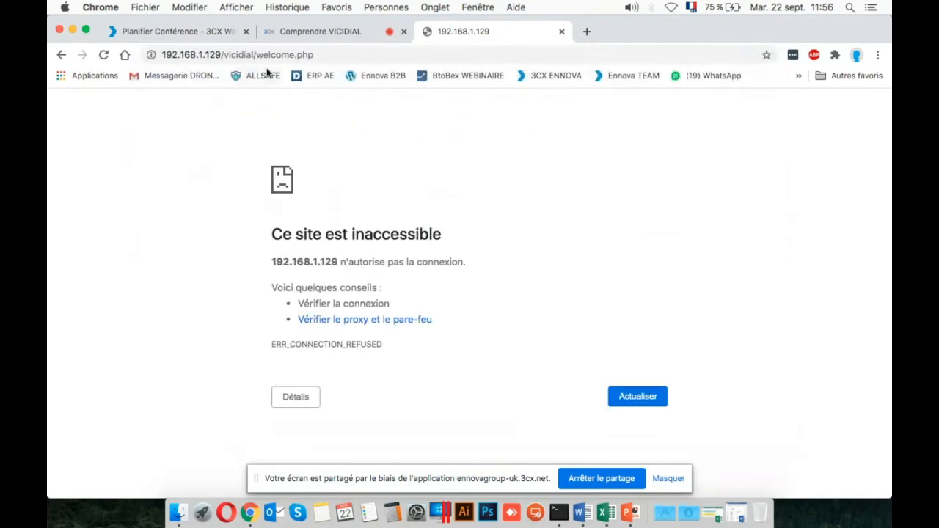
Re-enter the server address 192.168.1.129 to load it again and try to open a new browser window.
left_click_drag(232, 54, 363, 57)
key("BackSpace")
key("BackSpace")
key("BackSpace")
key("BackSpace")
key("BackSpace")
key("BackSpace")
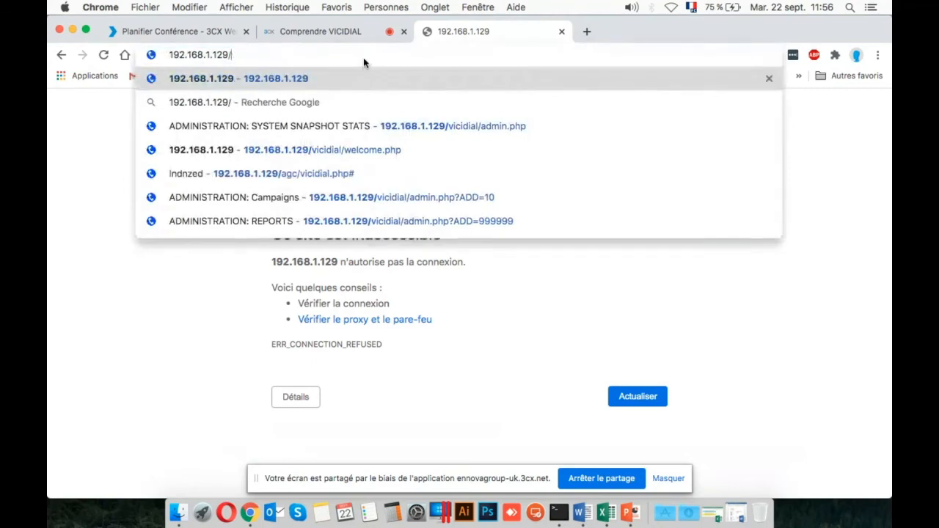
key("BackSpace")
key("BackSpace")
key("BackSpace")
type("1.20")
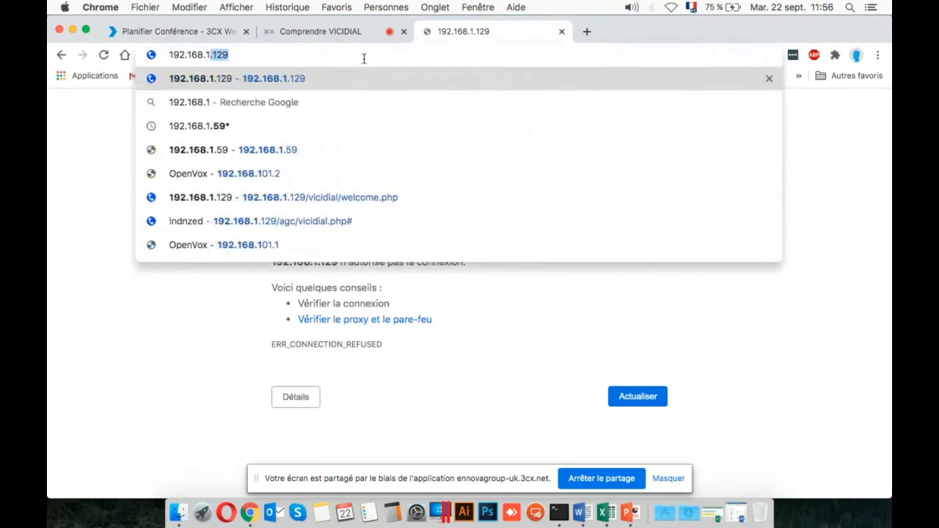
key("BackSpace")
key("BackSpace")
type("129")
key("Return")
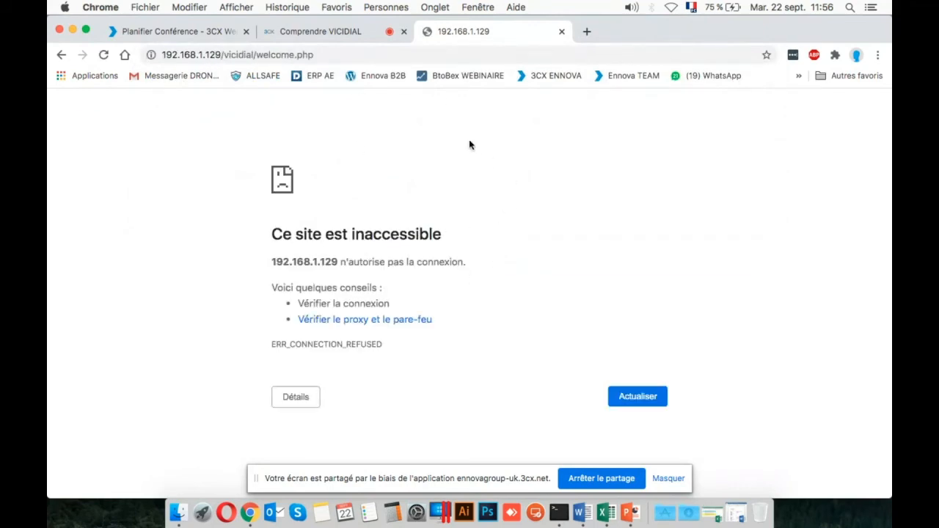
right_click(244, 506)
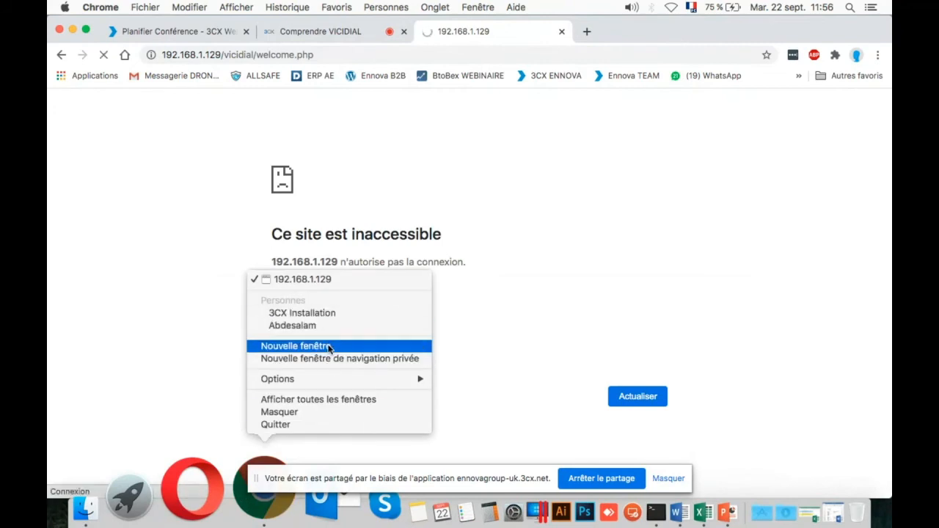
left_click(329, 348)
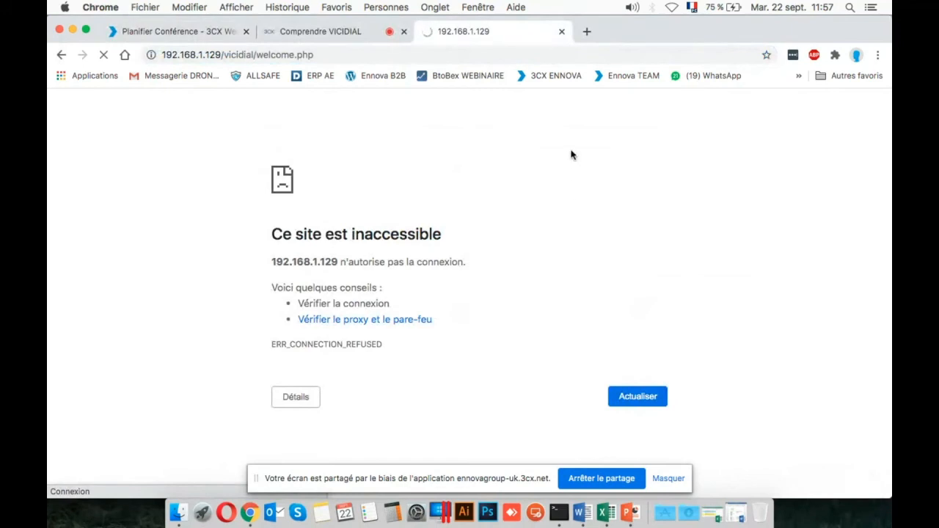
Switch off the microphone and camera in the 3CX meeting and turn both back on.
left_click(334, 32)
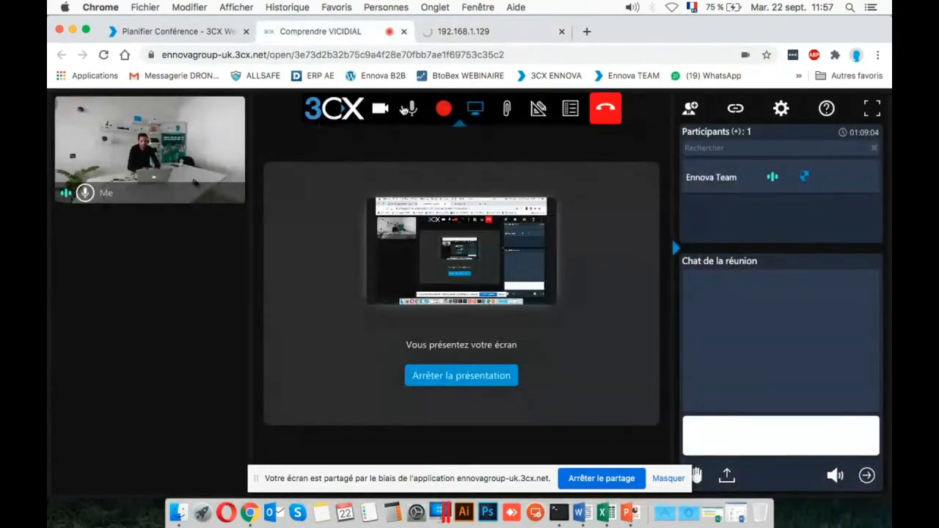
left_click(409, 109)
left_click(380, 109)
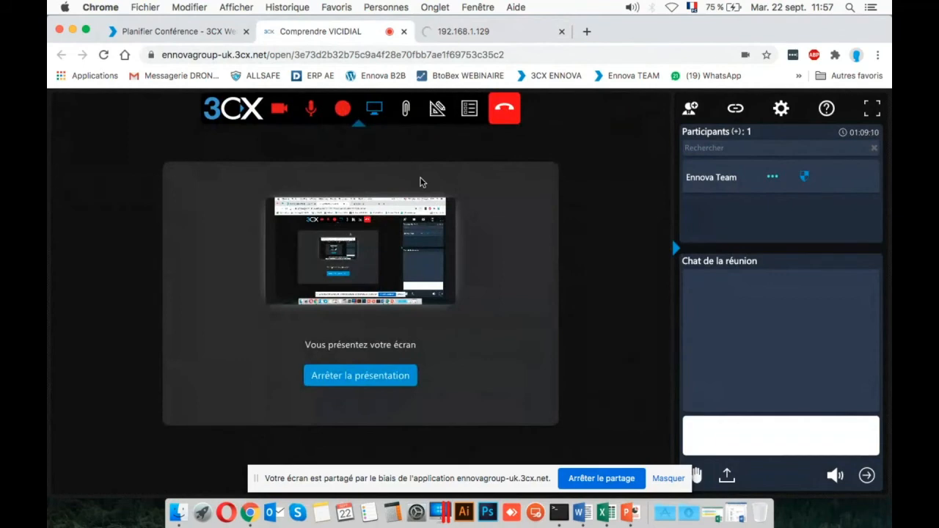
left_click(278, 112)
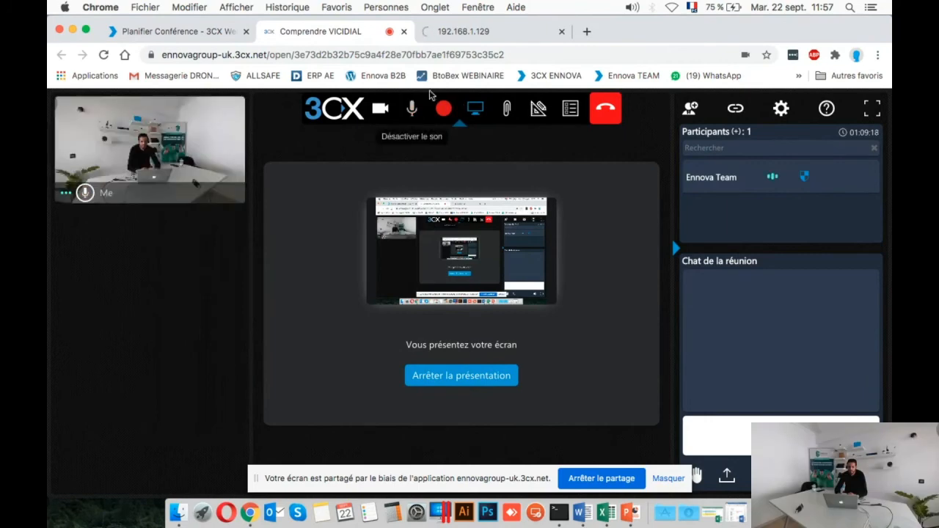
Return to the VICIdial page and load its welcome screen from 192.168.1.129.
left_click(463, 32)
left_click(435, 55)
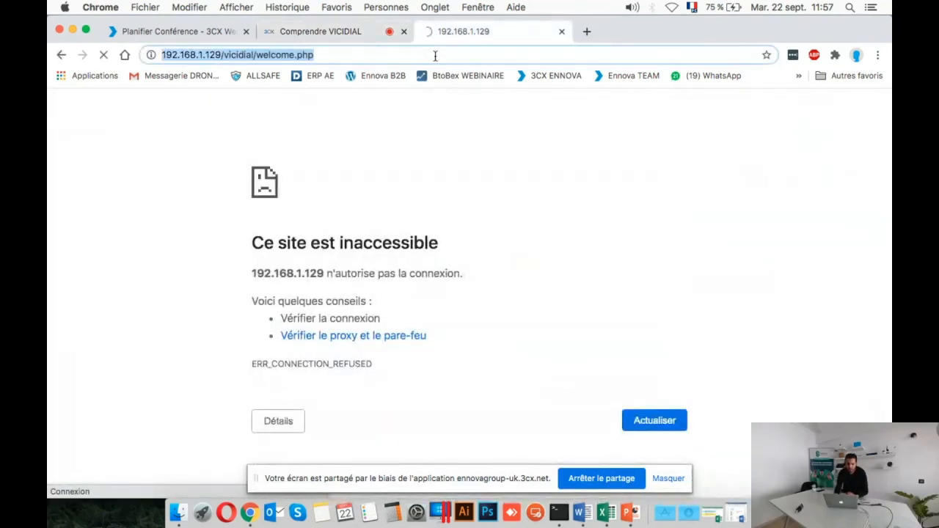
key("Right")
key("BackSpace")
key("BackSpace")
key("BackSpace")
key("BackSpace")
key("BackSpace")
key("BackSpace")
key("BackSpace")
key("BackSpace")
key("BackSpace")
key("BackSpace")
key("BackSpace")
key("BackSpace")
key("BackSpace")
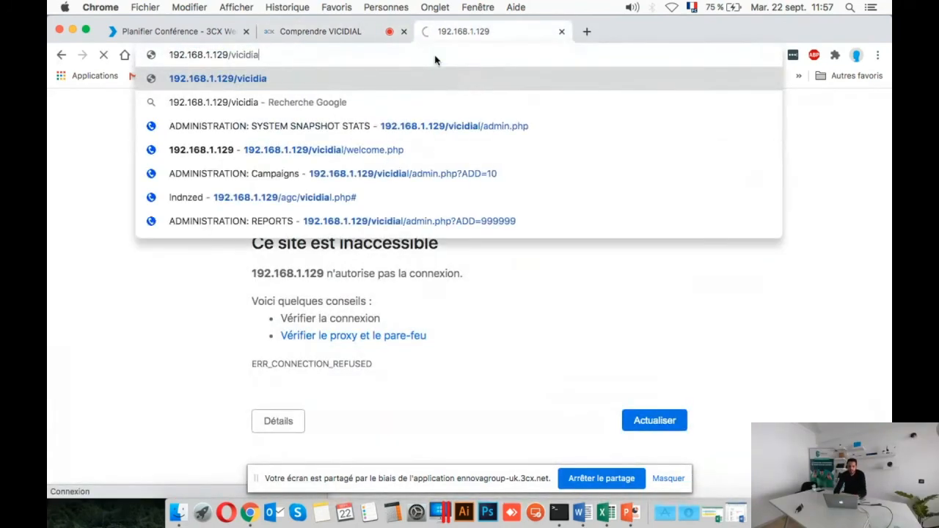
key("BackSpace")
key("BackSpace")
key("BackSpace")
key("BackSpace")
key("BackSpace")
key("BackSpace")
key("BackSpace")
key("BackSpace")
key("BackSpace")
key("BackSpace")
key("BackSpace")
key("BackSpace")
key("BackSpace")
key("BackSpace")
key("BackSpace")
key("BackSpace")
key("BackSpace")
key("BackSpace")
key("BackSpace")
key("BackSpace")
type("192.168.1.129")
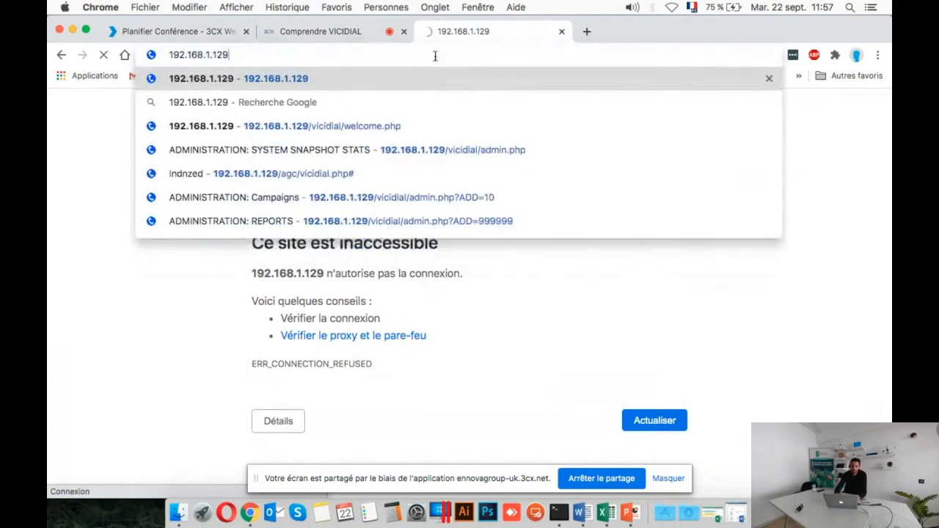
key("Return")
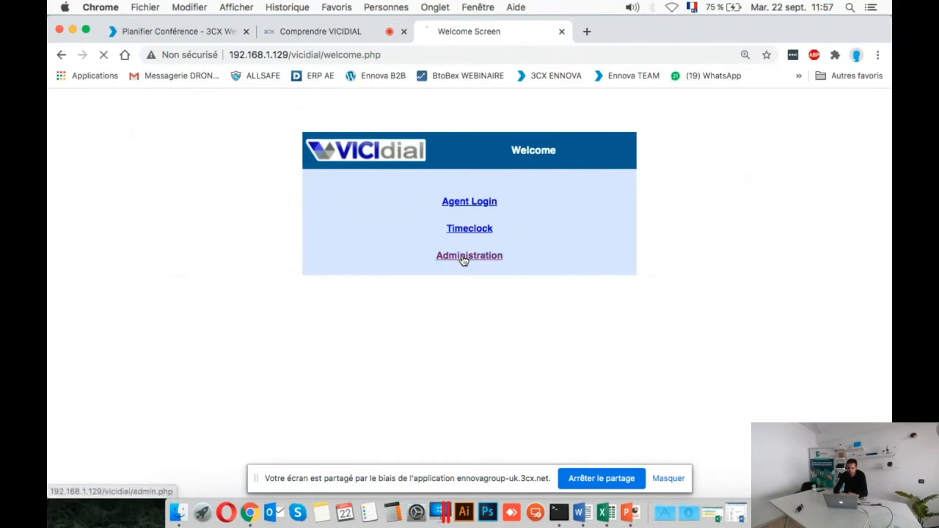
Enter the Administration area and show the list listings with their leads counts.
left_click(463, 259)
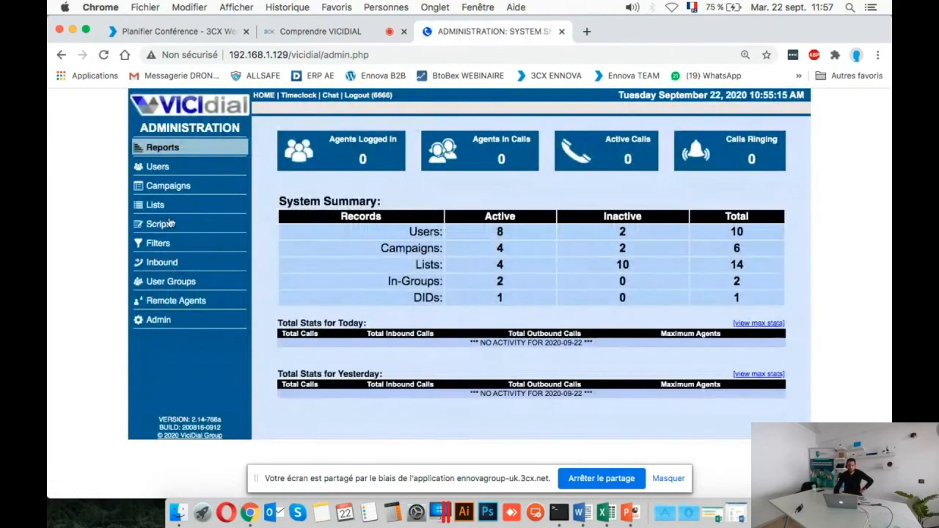
left_click(164, 208)
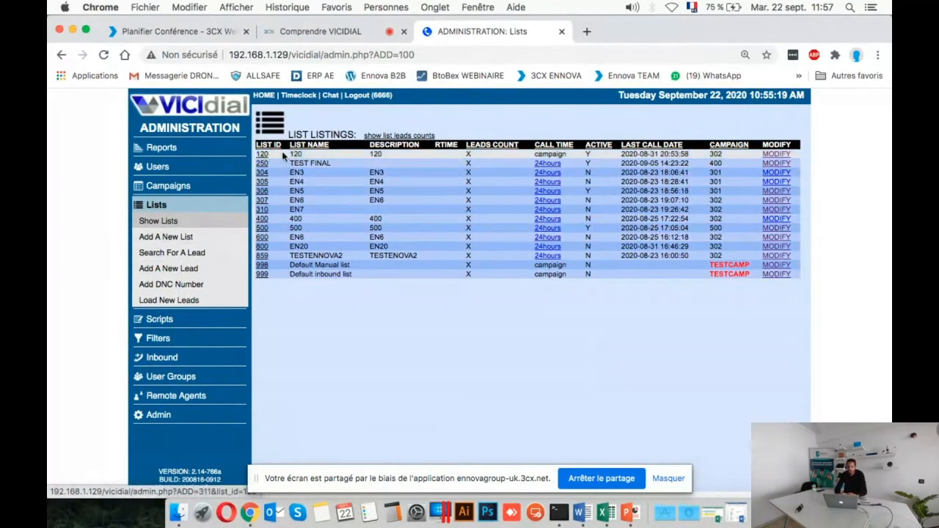
left_click(389, 135)
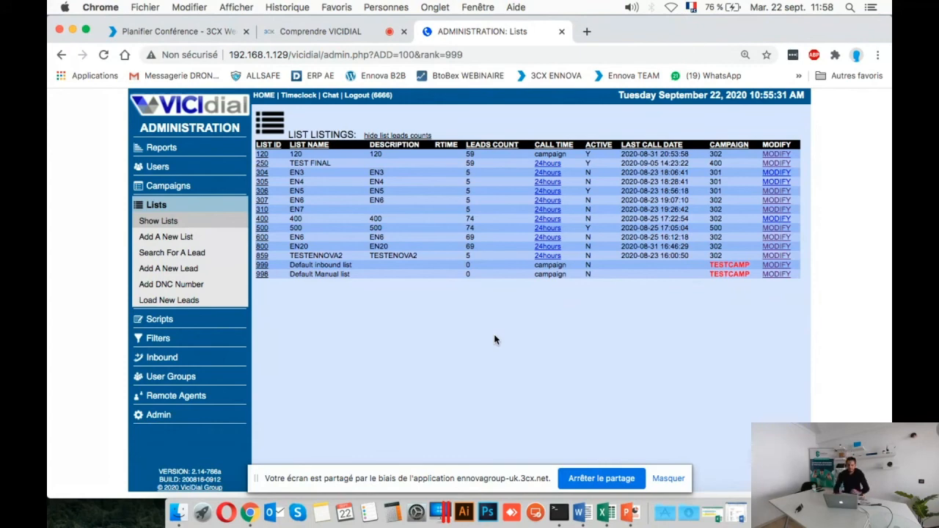
Pause the 3CX meeting's microphone and camera, restore them, and return to the VICIdial list listings.
left_click(361, 33)
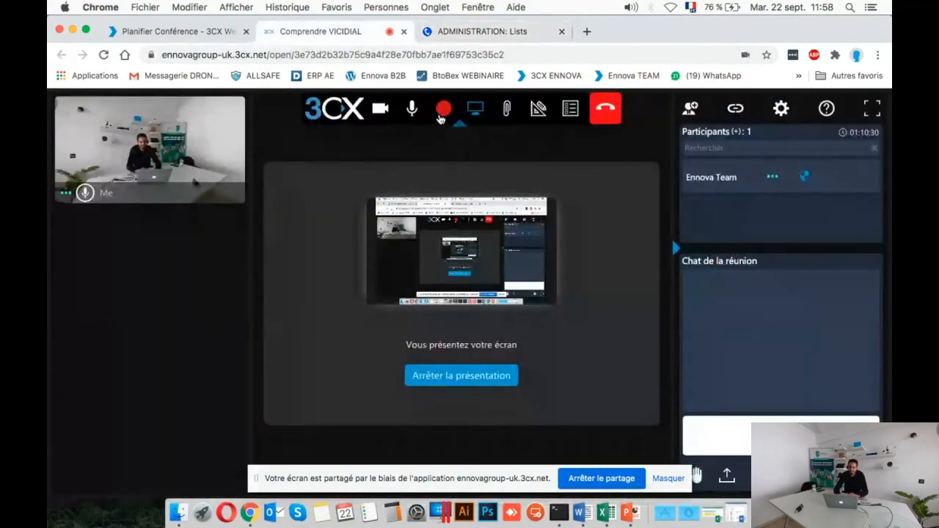
left_click(411, 113)
left_click(380, 113)
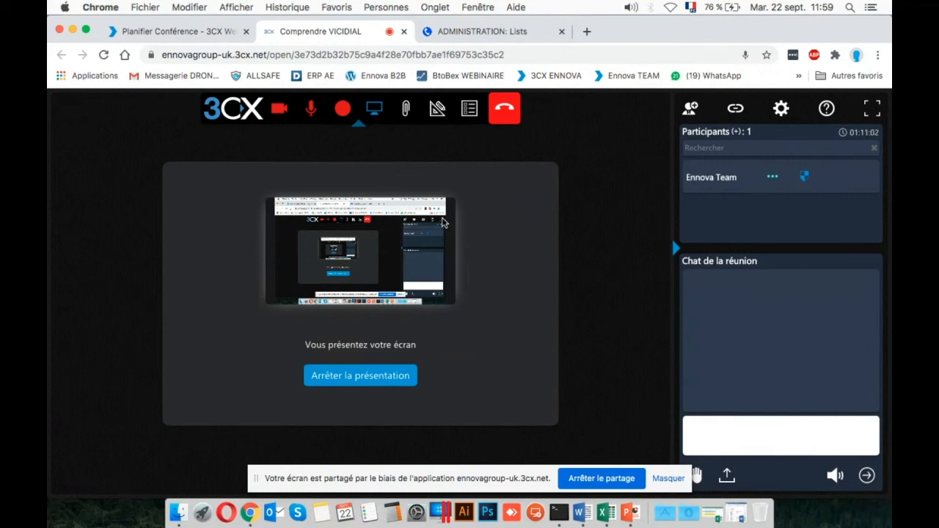
left_click(286, 111)
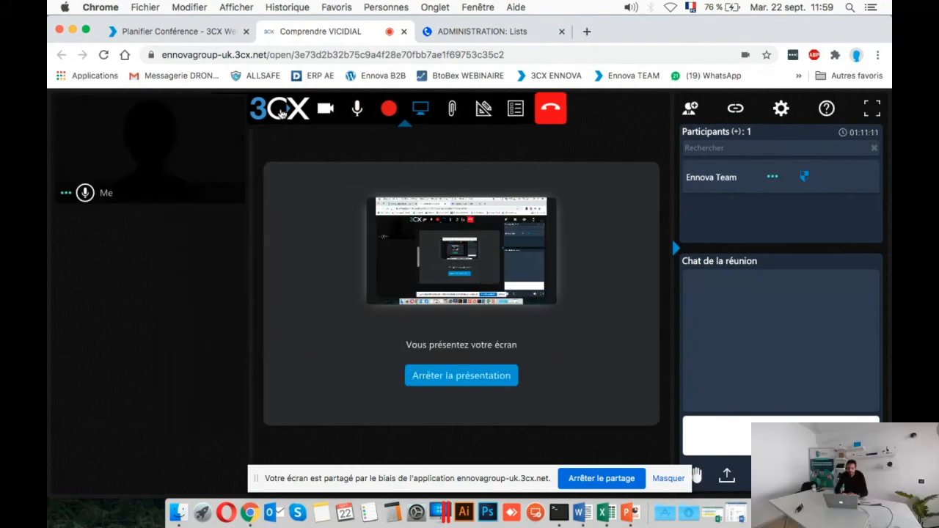
left_click(477, 32)
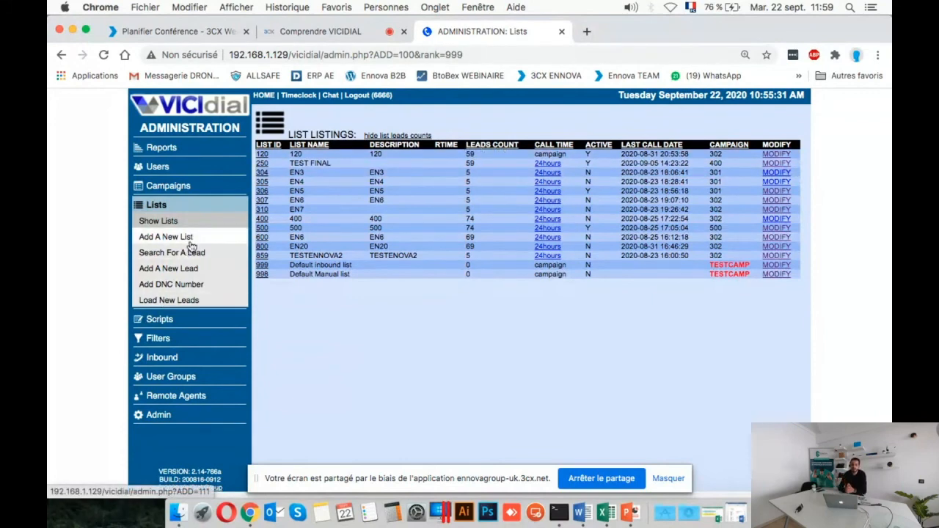
Open the page for loading new leads and view the lead file chooser without selecting a file.
left_click(183, 301)
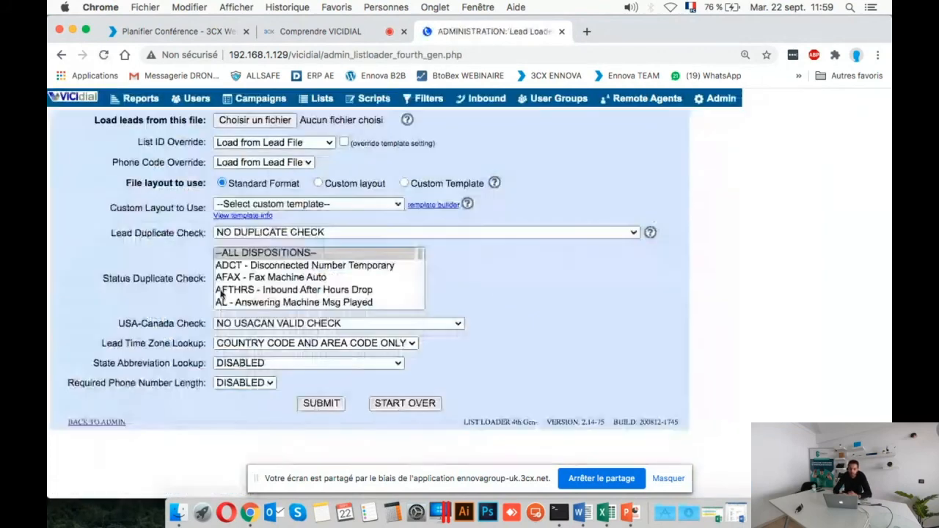
left_click(257, 121)
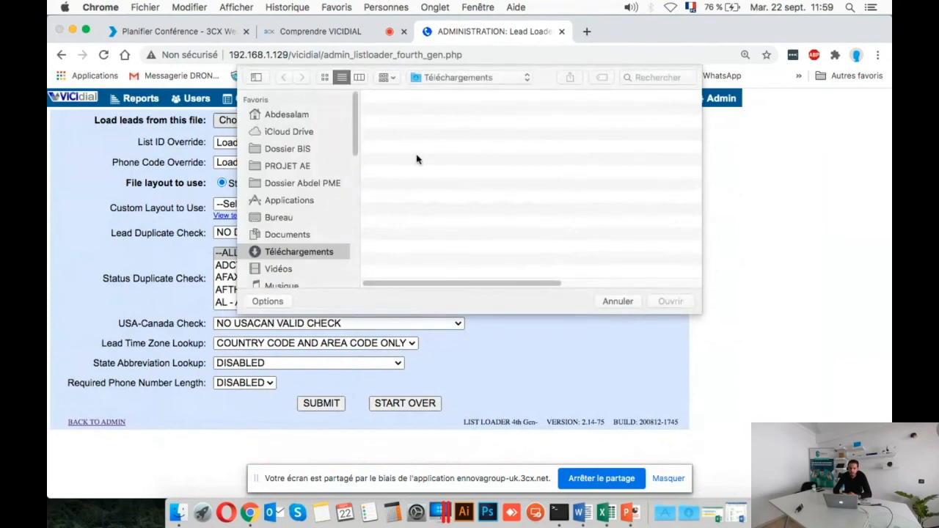
left_click(616, 300)
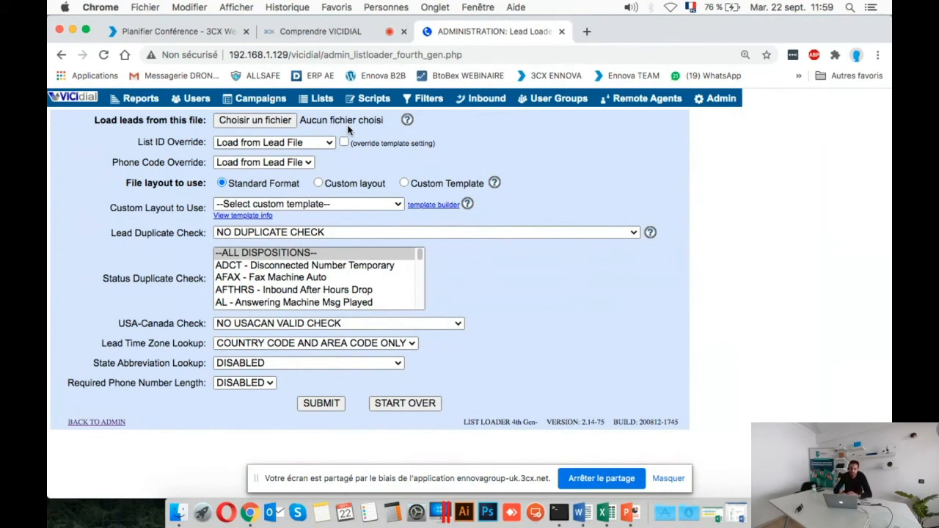
Choose the custom layout for the lead file and view the lead duplicate check options, keeping NO DUPLICATE CHECK.
left_click(318, 184)
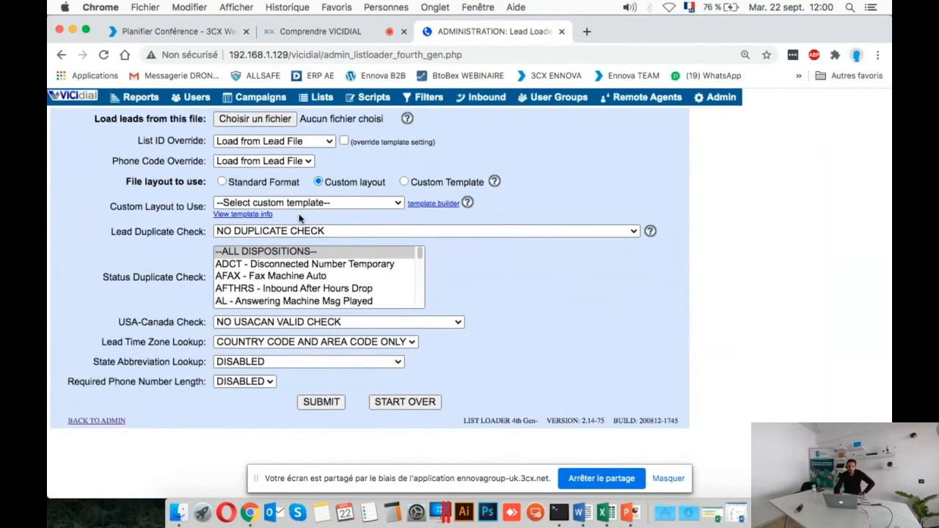
left_click(263, 233)
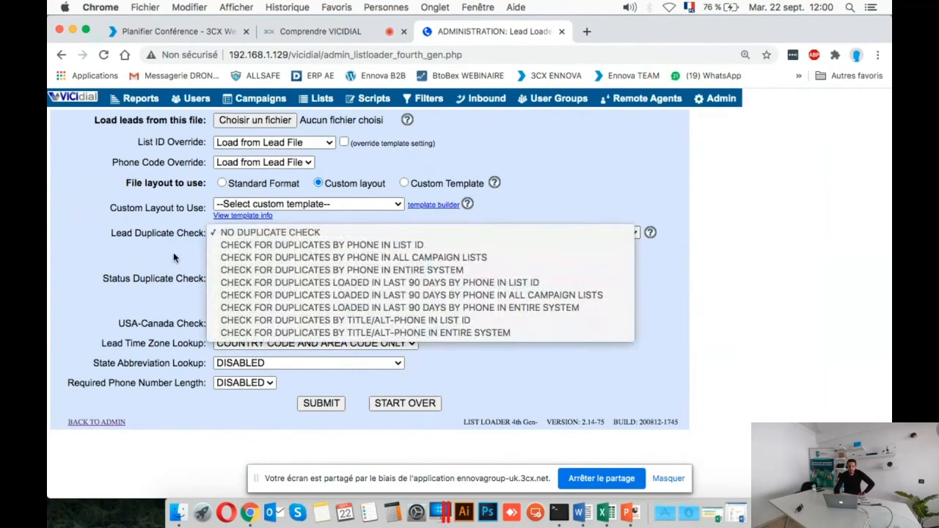
left_click(174, 252)
left_click(267, 233)
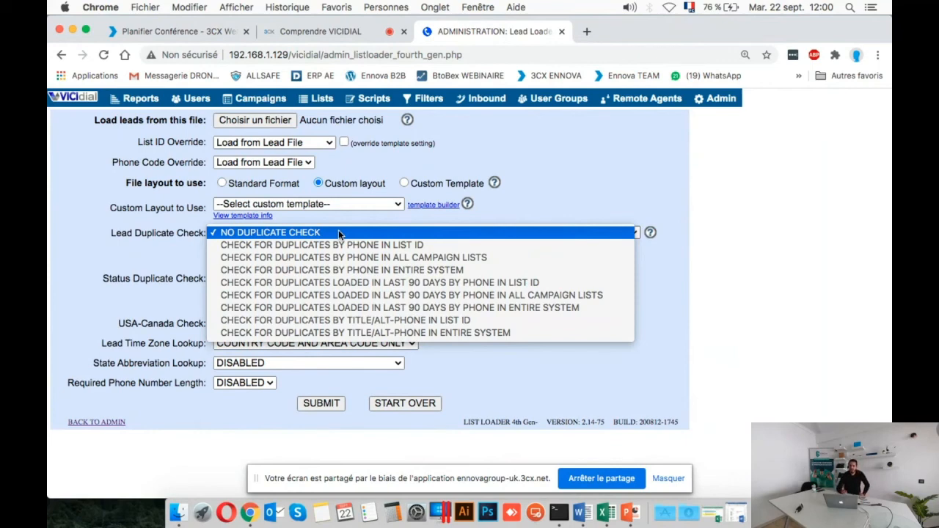
left_click(144, 237)
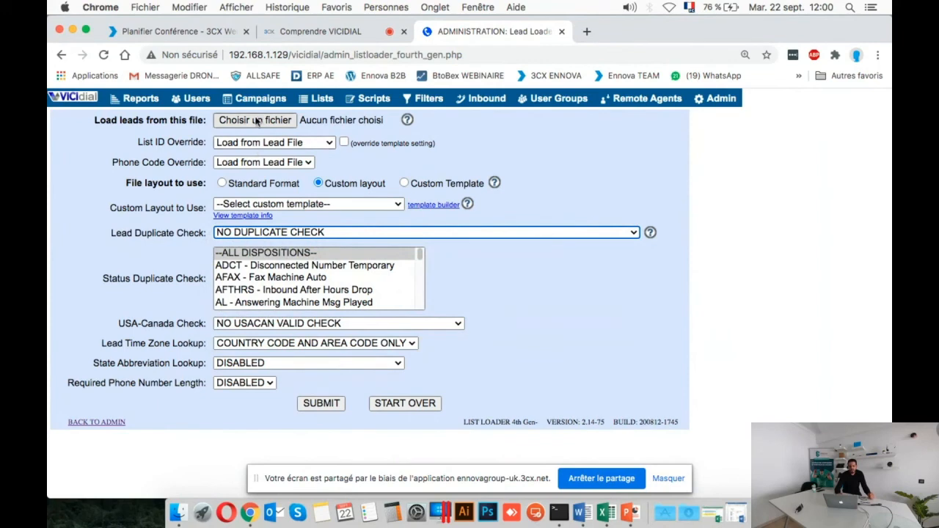
Review the lists available for the list ID override and set it to 250 - TEST FINAL.
left_click(258, 141)
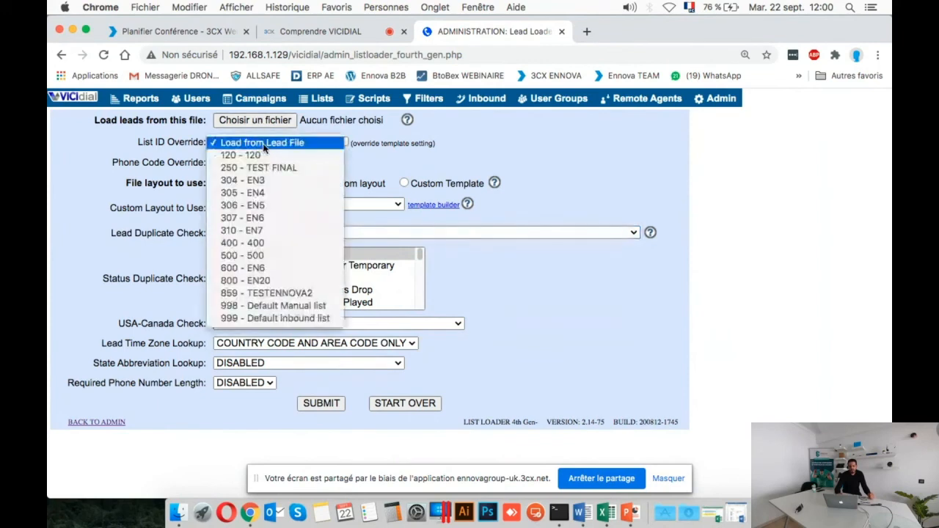
left_click(260, 139)
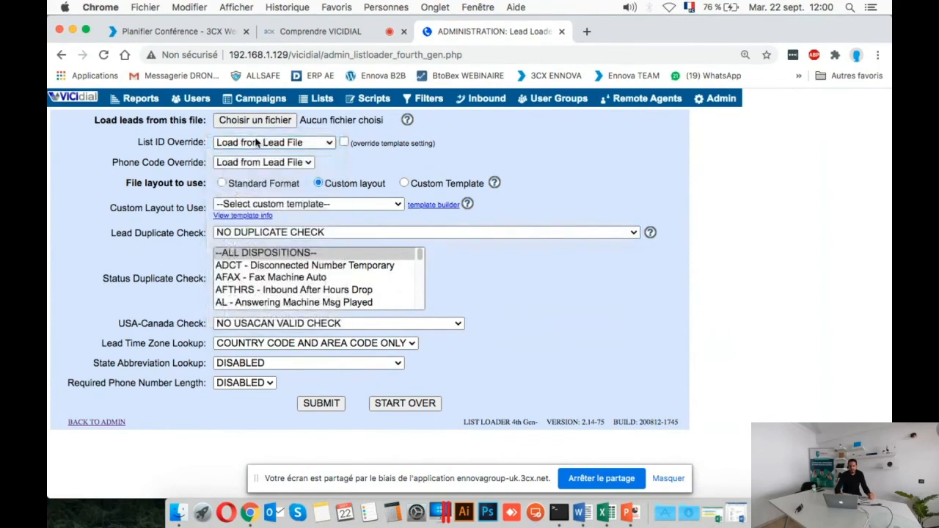
left_click(256, 142)
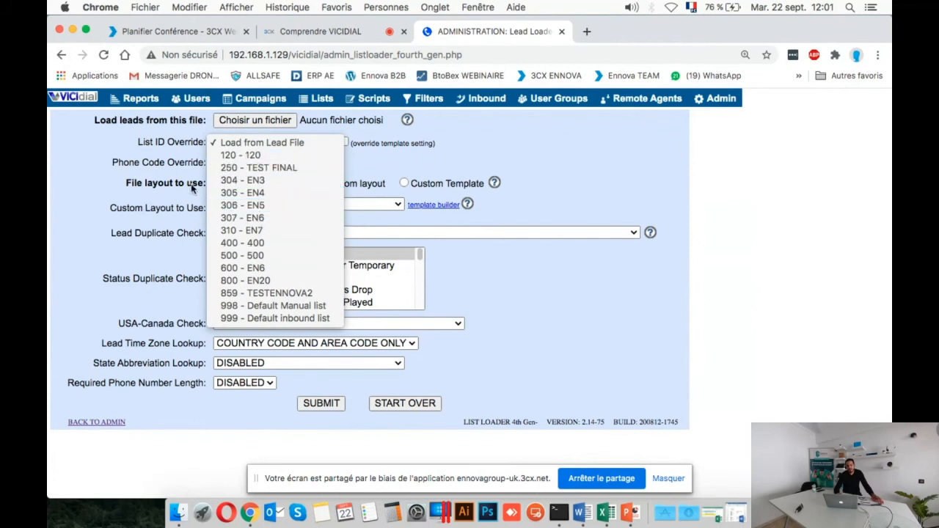
left_click(245, 167)
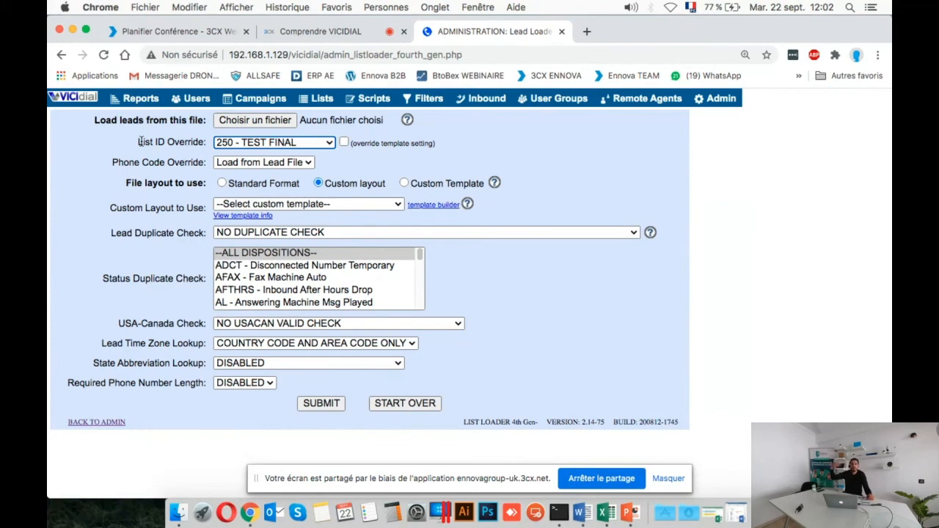
Leave the lead loader for the administration sections and open a blank form for a new script.
left_click(138, 105)
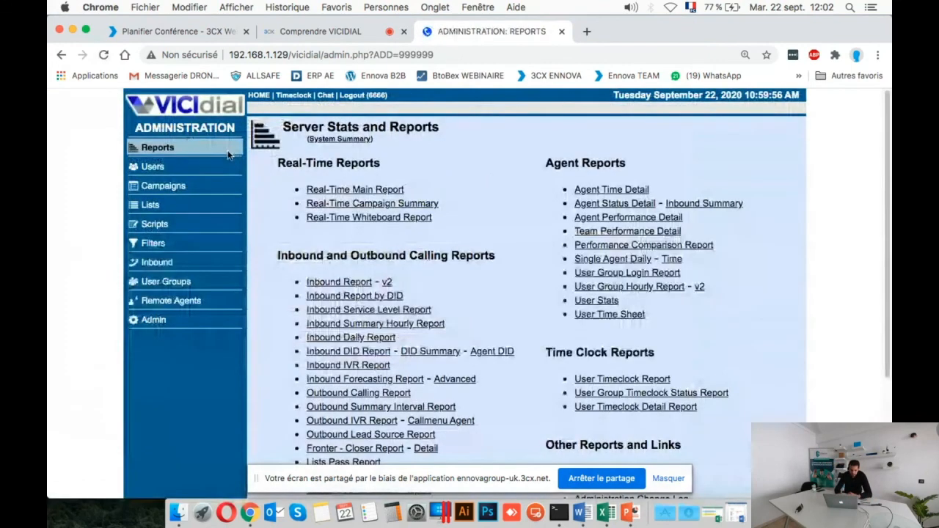
left_click(156, 223)
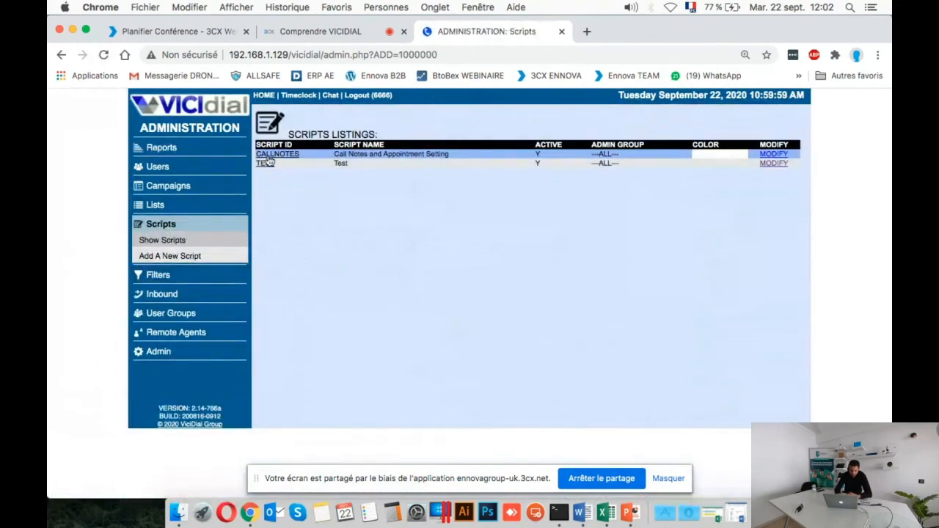
left_click(178, 257)
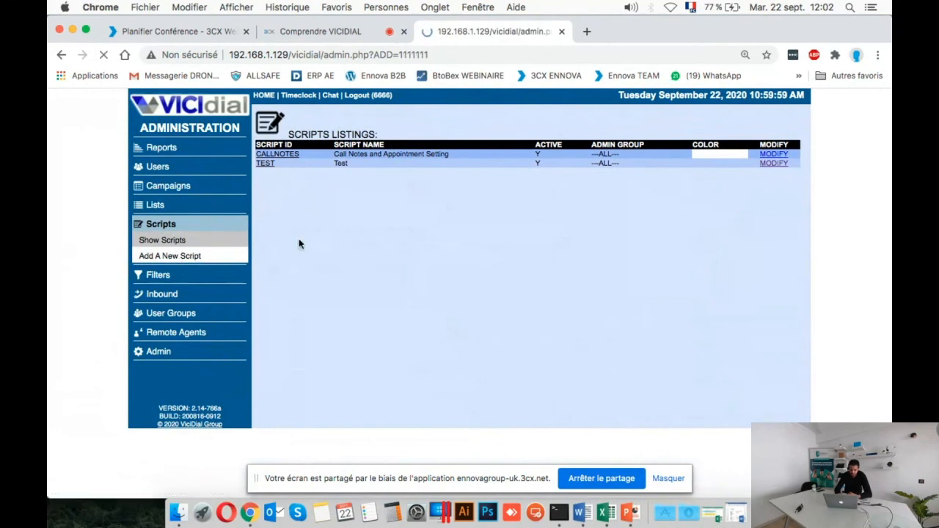
left_click(427, 154)
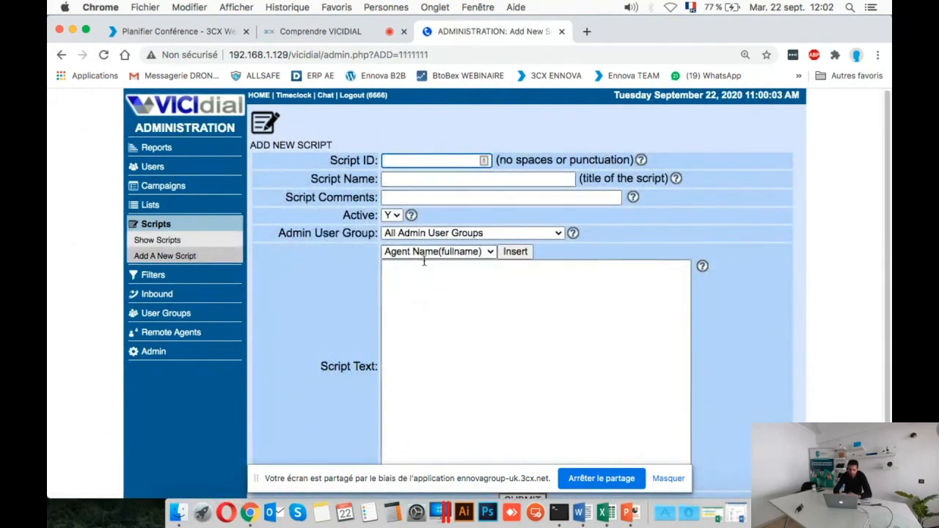
left_click(420, 323)
type("dc,qsjdqs")
key("super+a")
key("BackSpace")
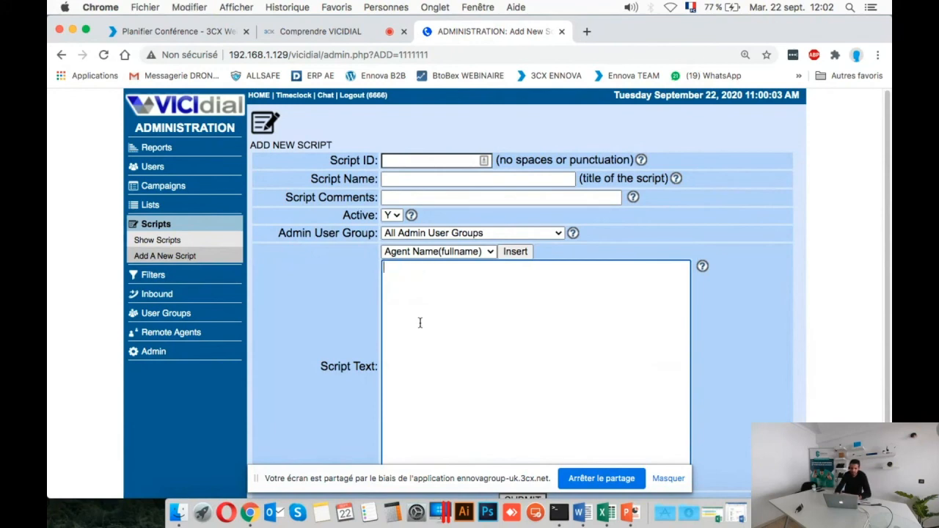
Insert the phone_code field into the new script's text.
left_click(482, 252)
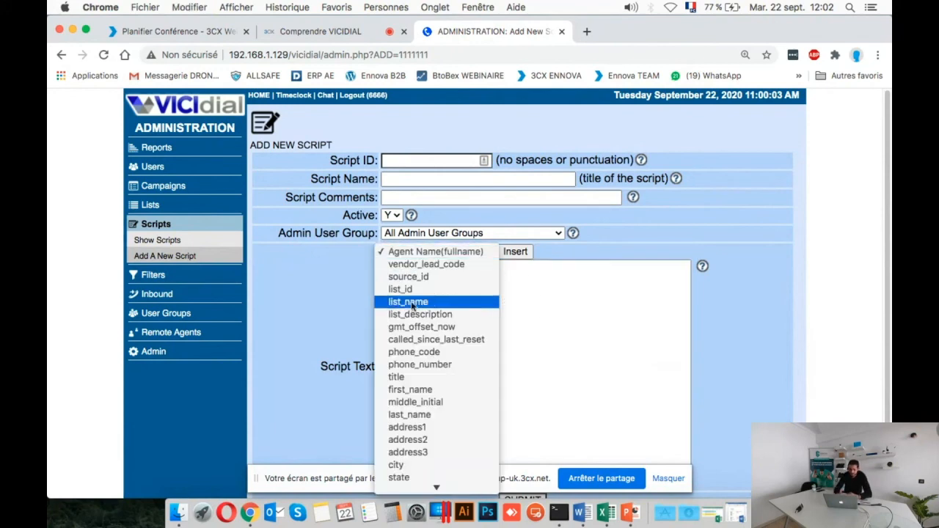
left_click(451, 353)
left_click(515, 252)
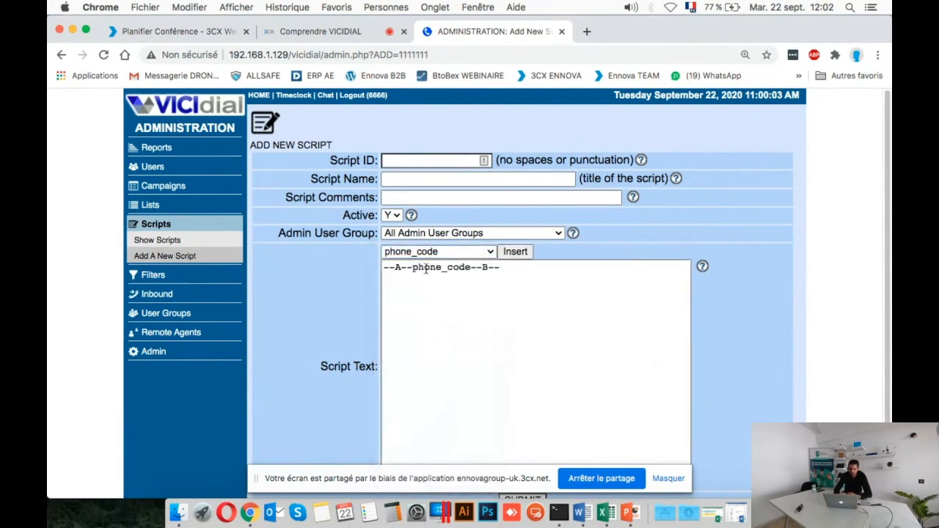
left_click(479, 330)
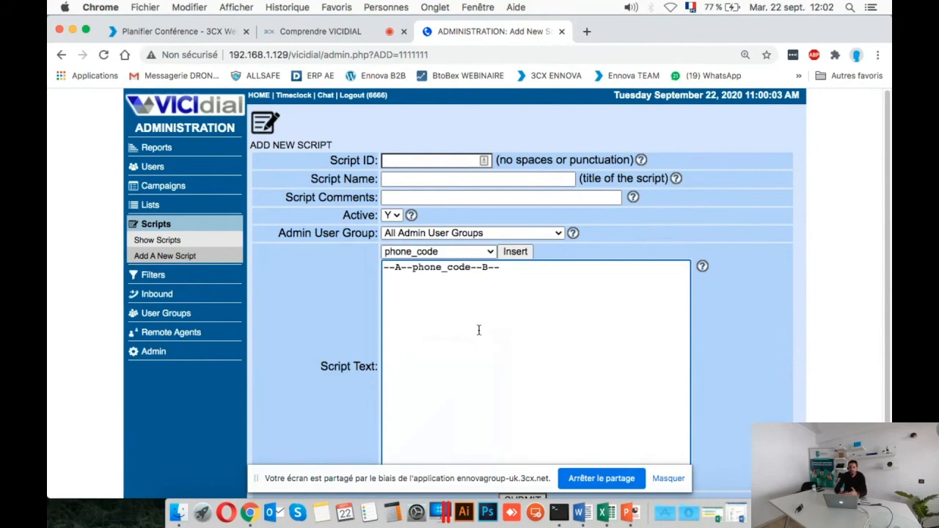
Look through the insertable script fields and the rest of the form, and return to the scripts listings without submitting.
scroll(478, 331, "down", 1)
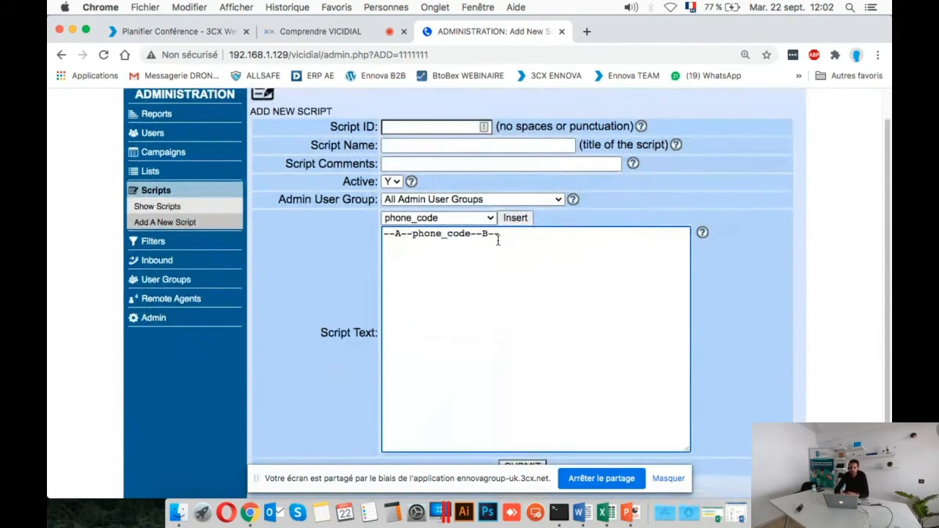
left_click(487, 220)
left_click(578, 372)
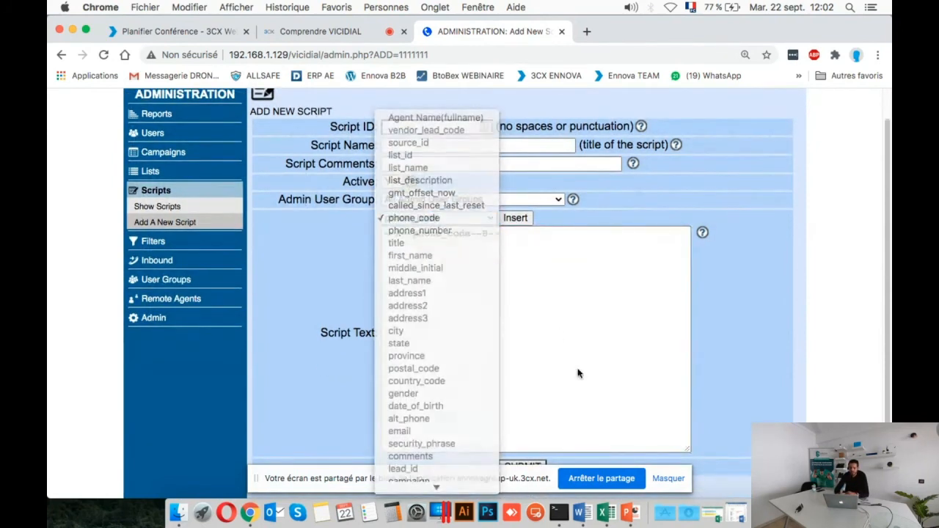
scroll(578, 372, "down", 1)
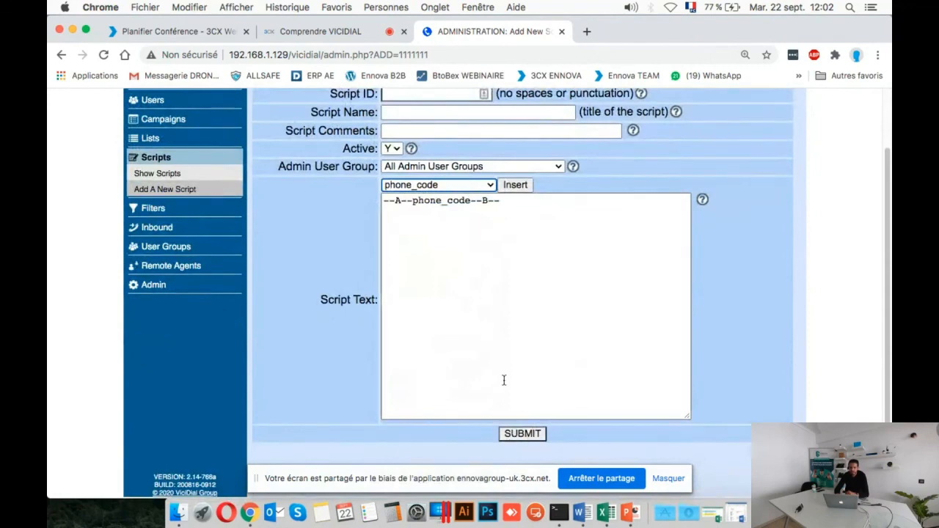
left_click(170, 173)
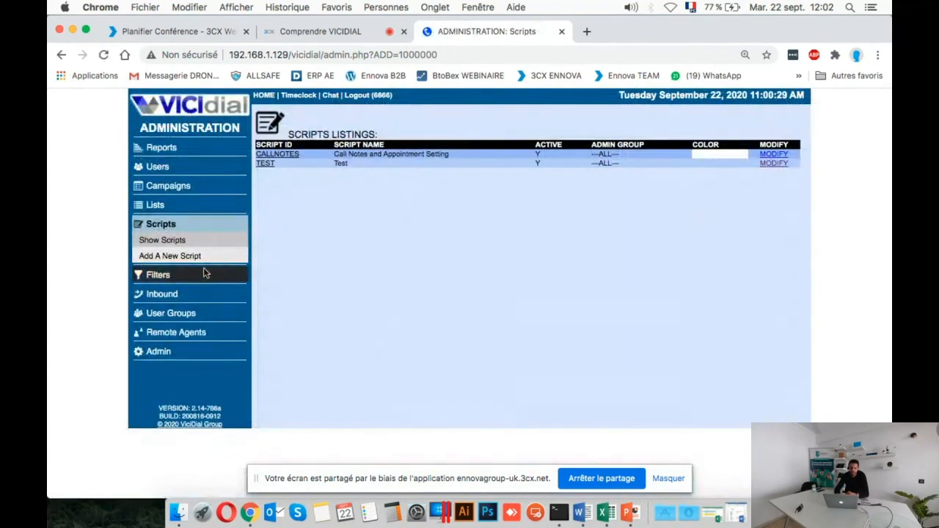
Show the lead filter listings and the overview of the Inbound section.
left_click(174, 280)
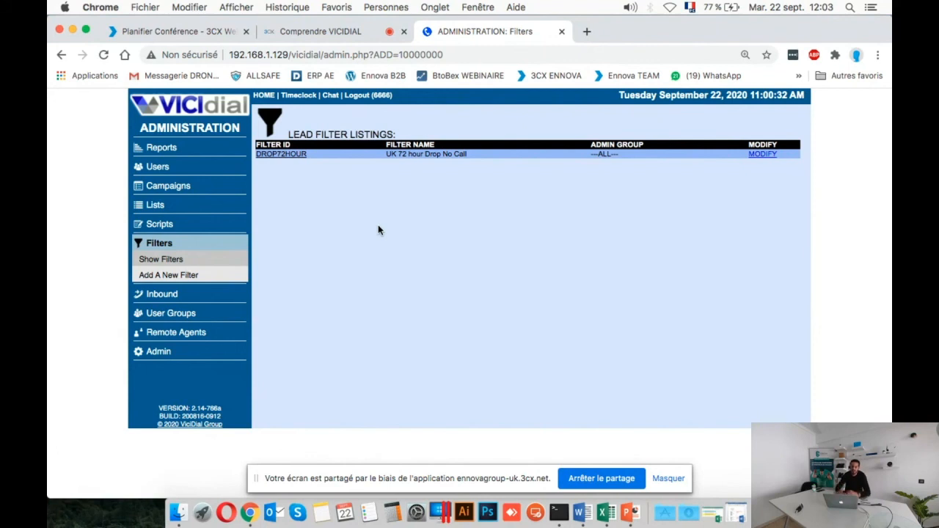
left_click(180, 290)
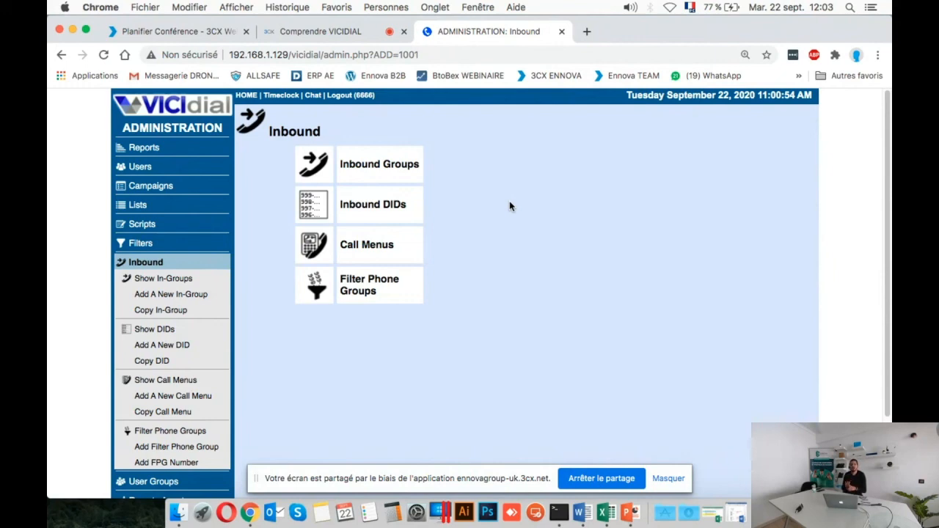
Show the user groups listings, briefly checking the 3CX meeting and returning to them.
scroll(510, 206, "down", 2)
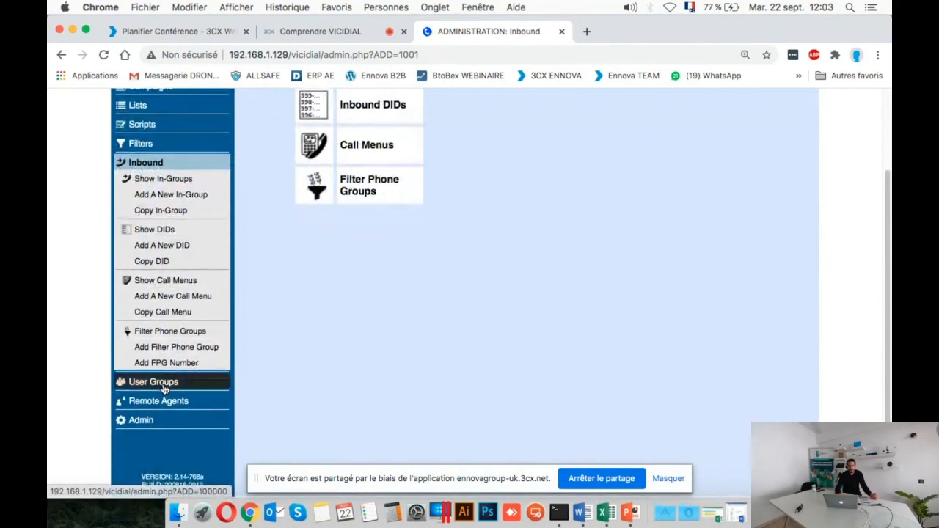
left_click(163, 382)
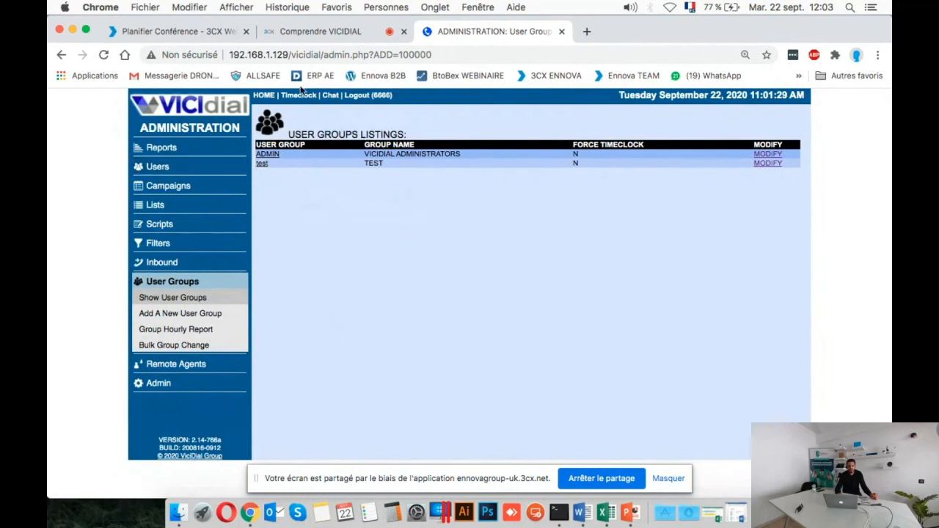
left_click(308, 32)
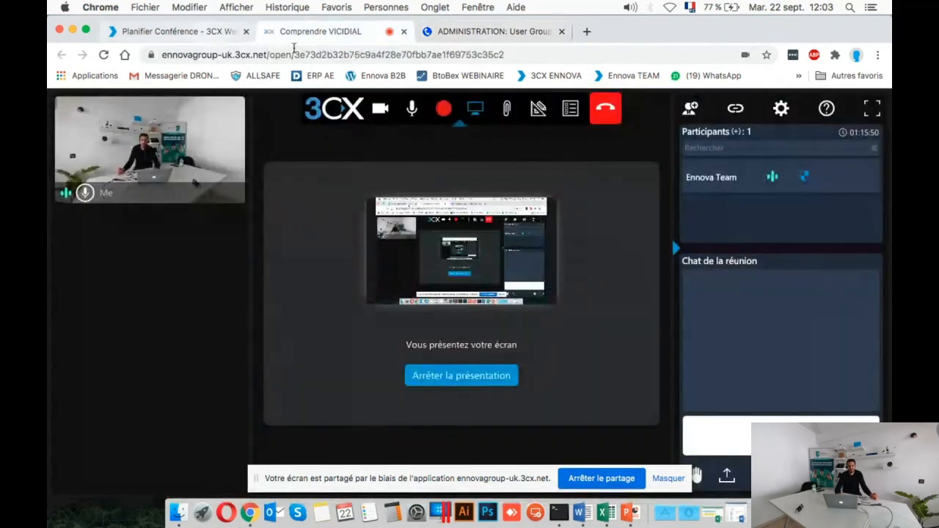
left_click(484, 32)
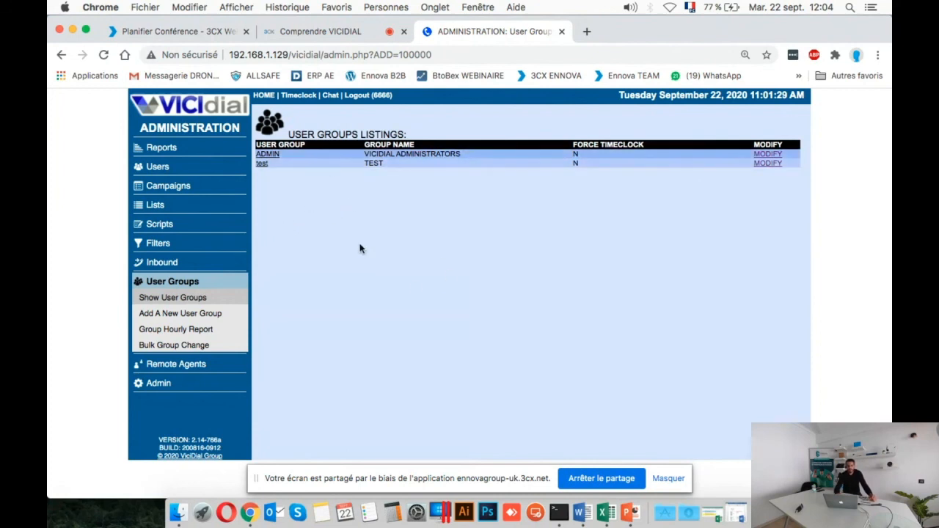
Show the remote agents listings, check the 3CX meeting page and come back to them.
left_click(198, 368)
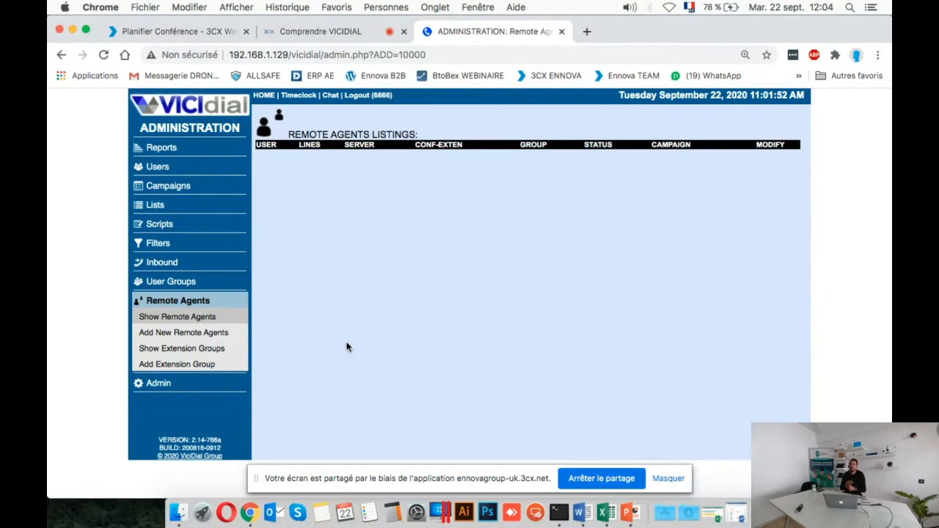
key("XF86AudioRaiseVolume")
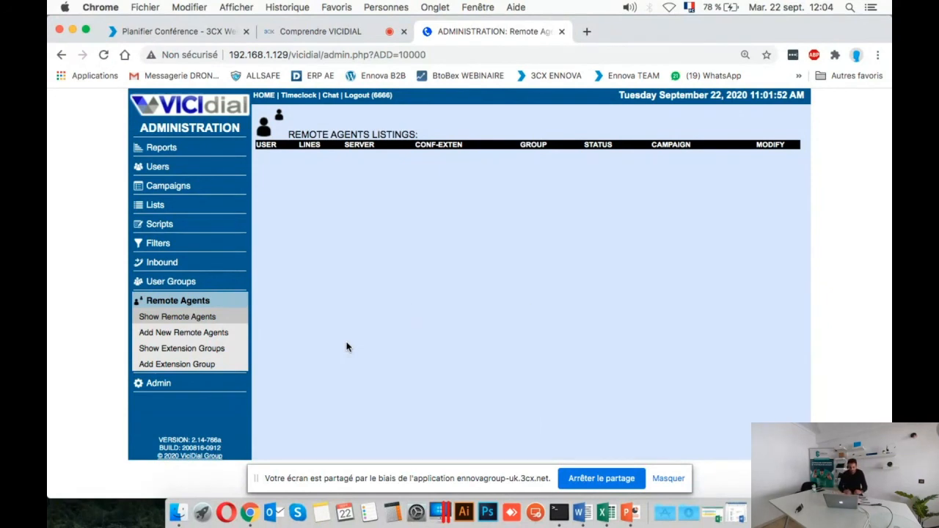
left_click(228, 32)
left_click(359, 35)
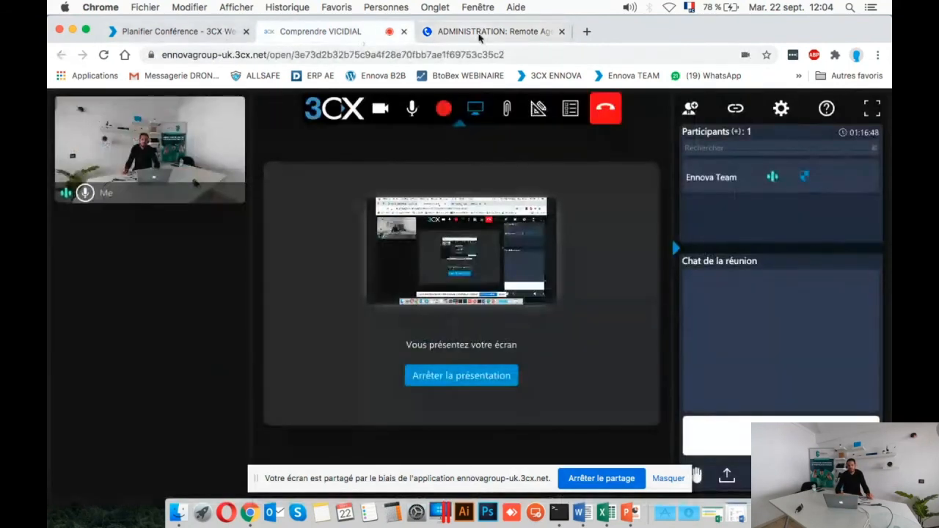
left_click(508, 35)
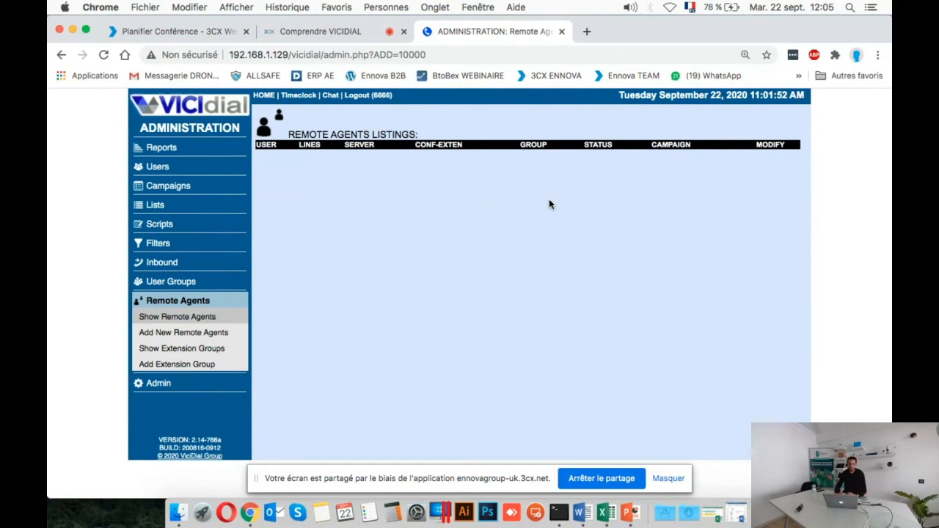
Open the Admin section and review its settings categories, from call times and carriers to system statuses.
left_click(159, 383)
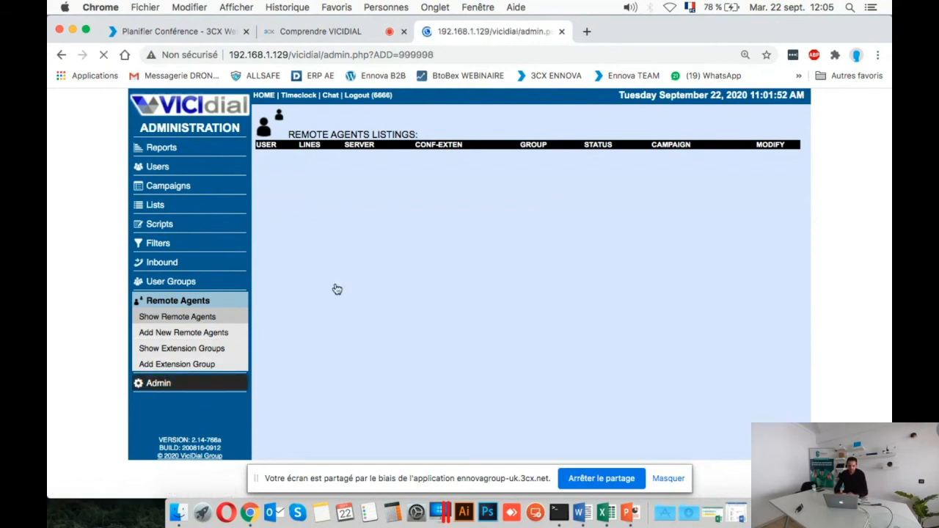
scroll(413, 312, "down", 5)
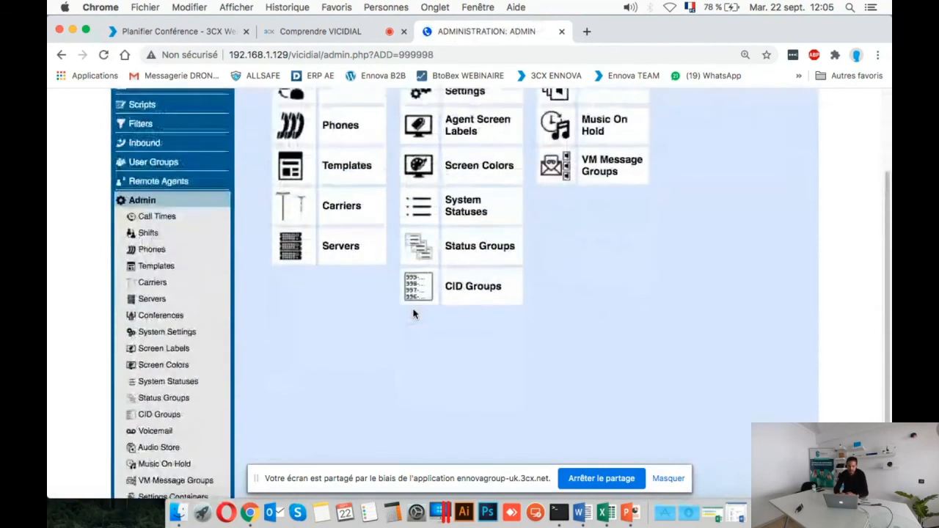
scroll(413, 314, "up", 3)
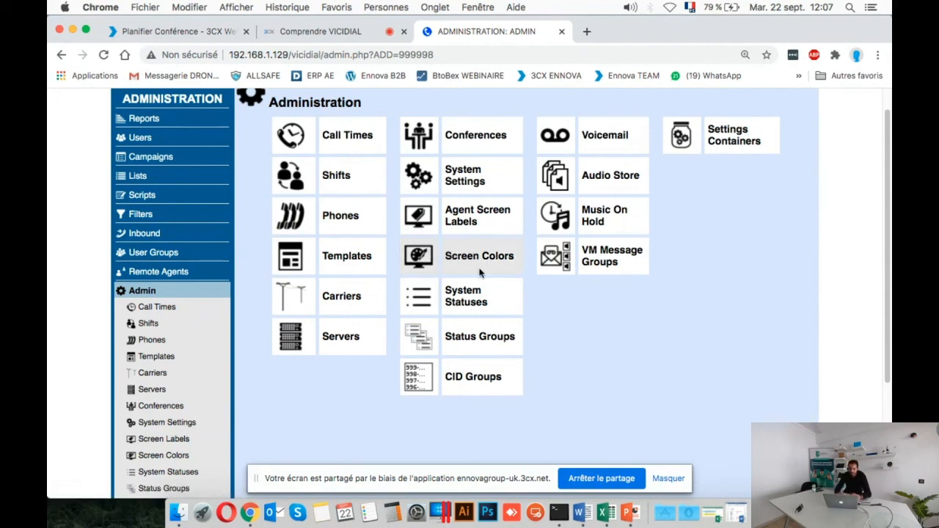
scroll(479, 273, "up", 1)
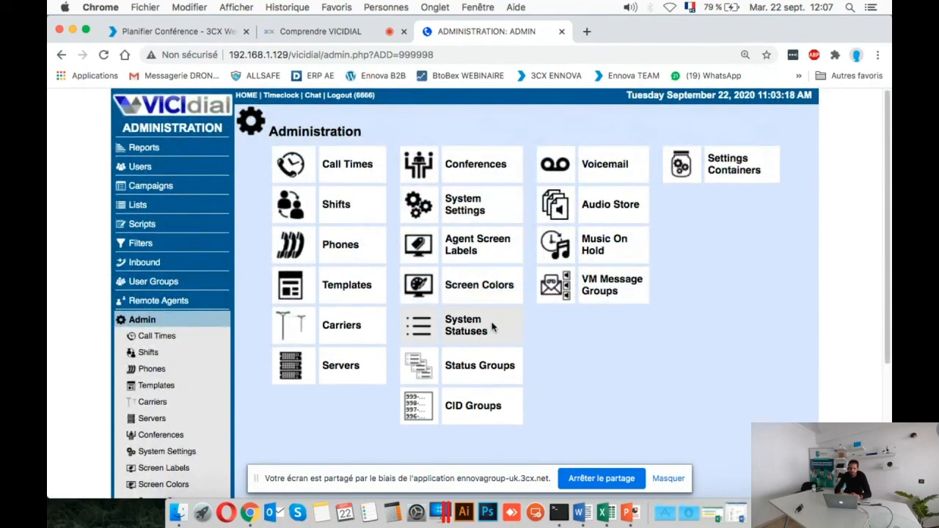
scroll(472, 333, "down", 1)
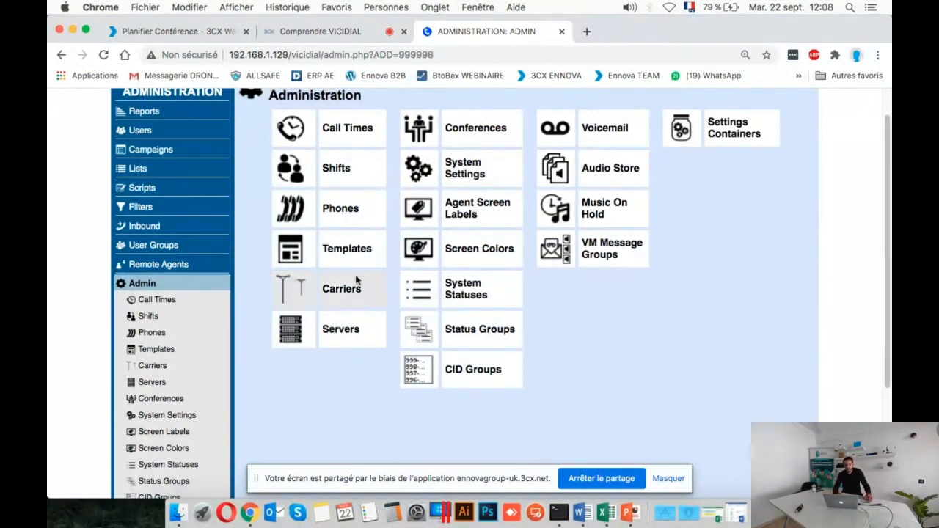
Review the full list of Admin settings categories once more, from Call Times down to Settings Containers.
scroll(642, 332, "down", 2)
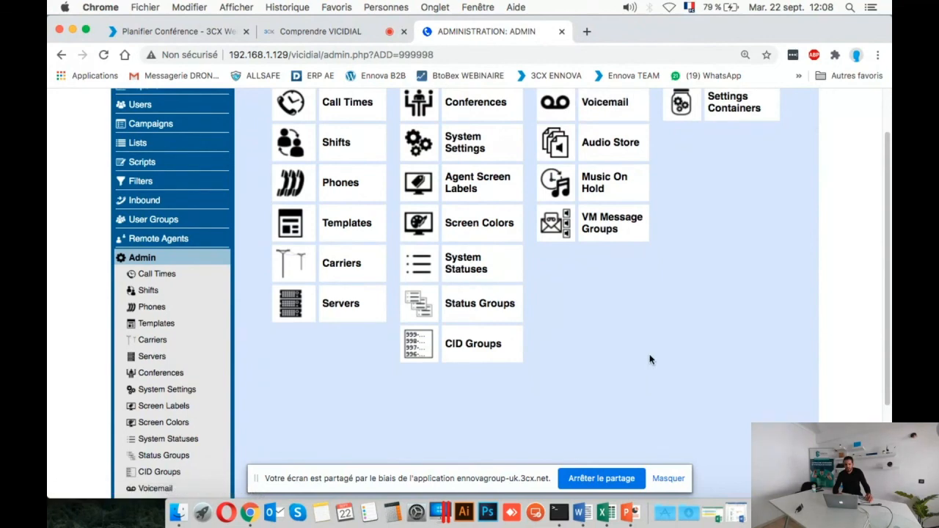
scroll(649, 360, "up", 3)
scroll(649, 360, "down", 5)
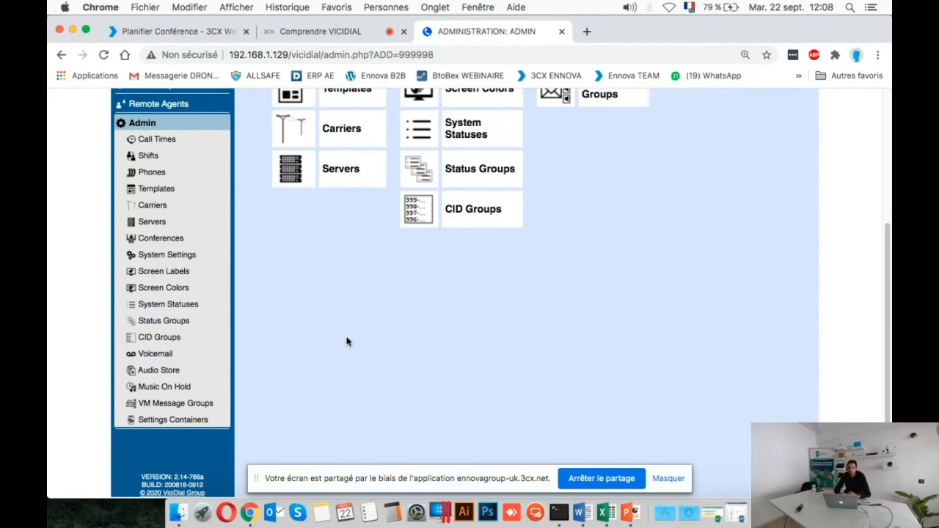
scroll(348, 340, "up", 5)
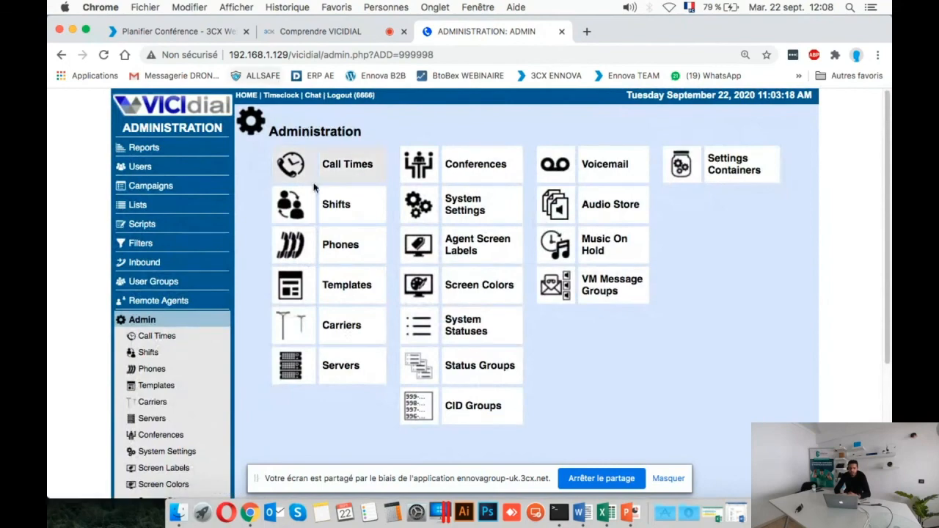
Switch to the PowerPoint slideshow and advance past the "Principales Fonctionnalités" slide, ending on the "Vos Questions" slide.
key("ctrl+Right")
key("ctrl+Right")
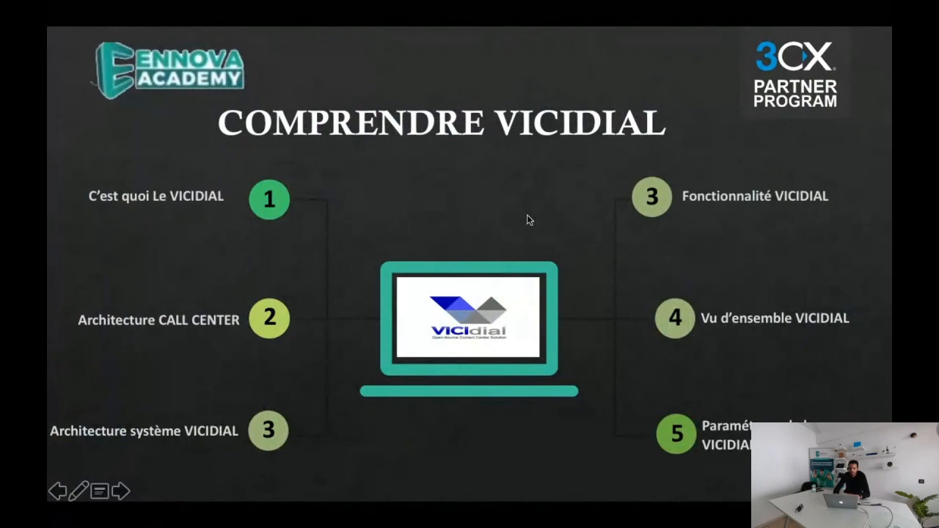
key("Right")
key("Right")
key("Right")
key("Right")
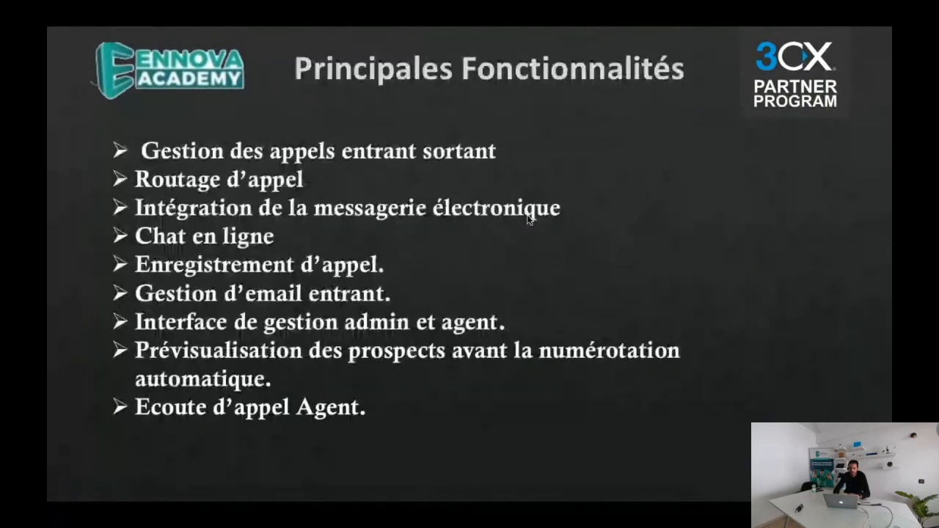
key("Right")
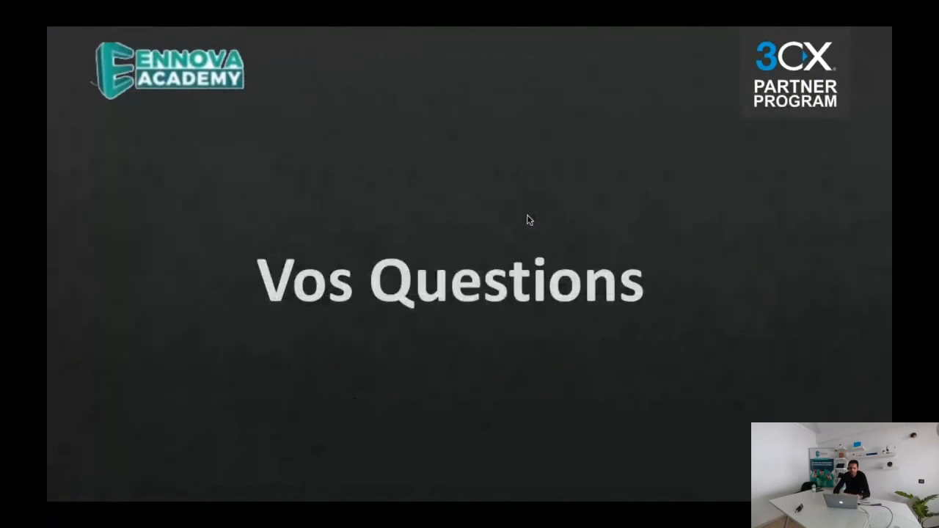
key("Right")
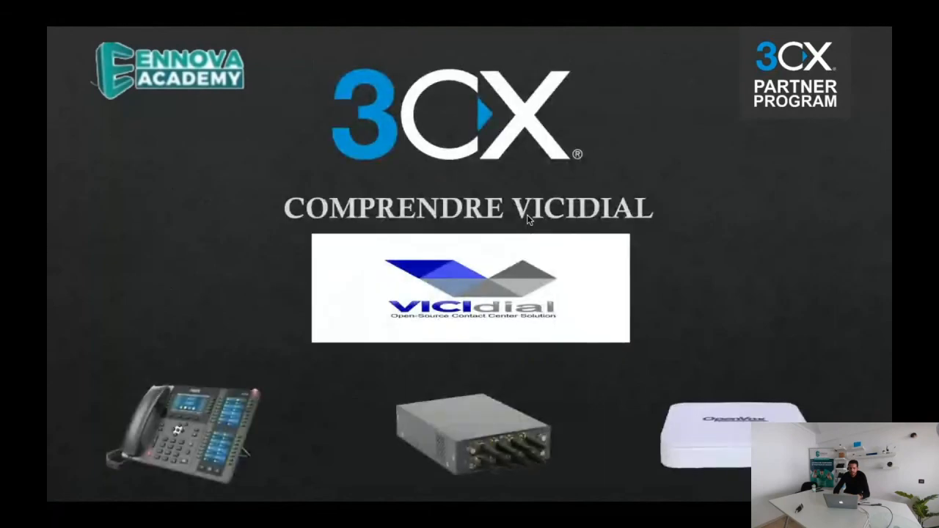
key("Left")
Return to Chrome and bring up the 3CX "Comprendre VICIDIAL" meeting page to check the participants and meeting chat.
key("ctrl+Left")
key("ctrl+Left")
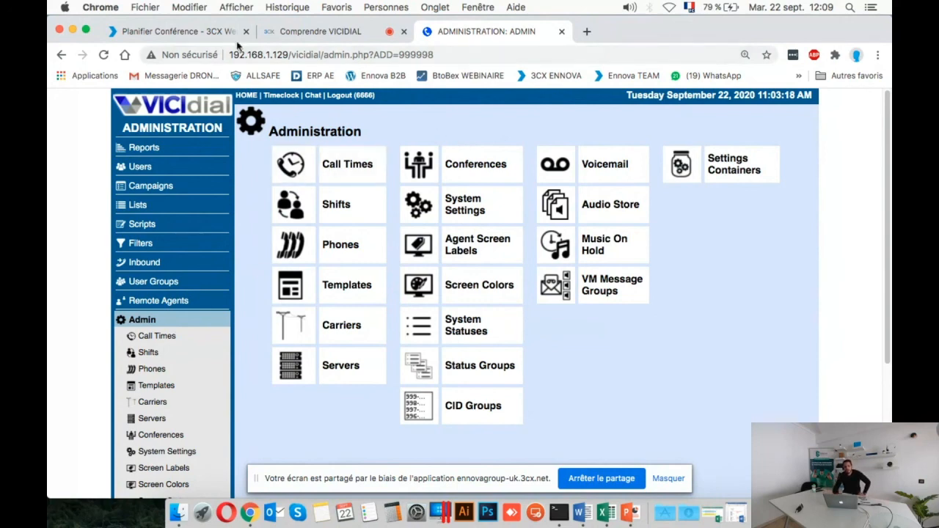
left_click(217, 30)
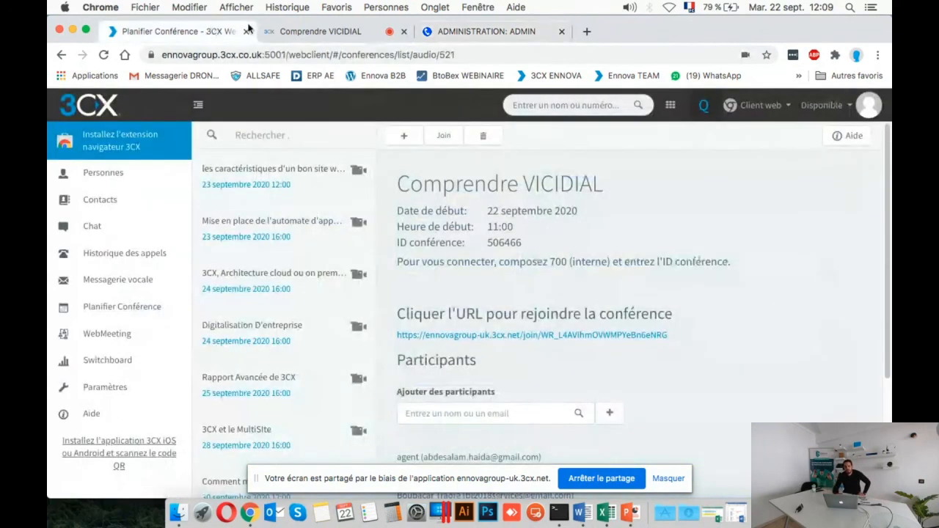
left_click(300, 31)
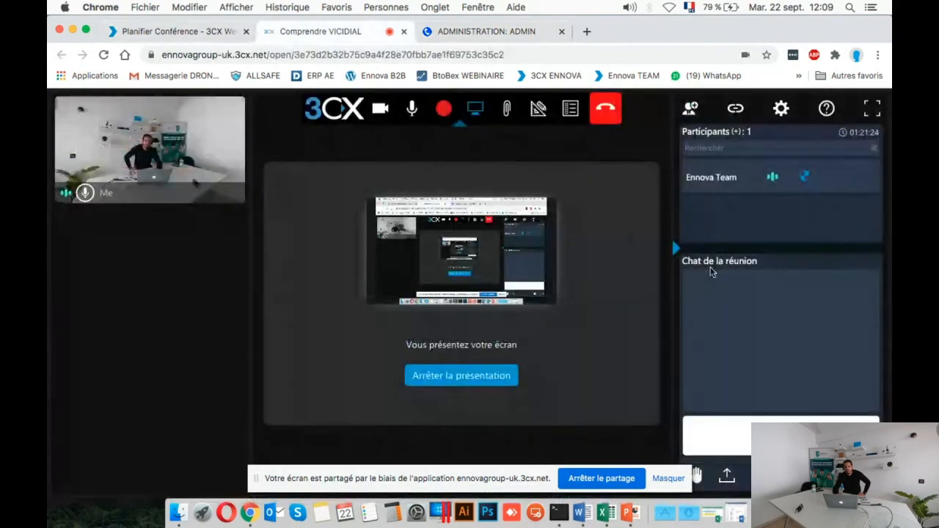